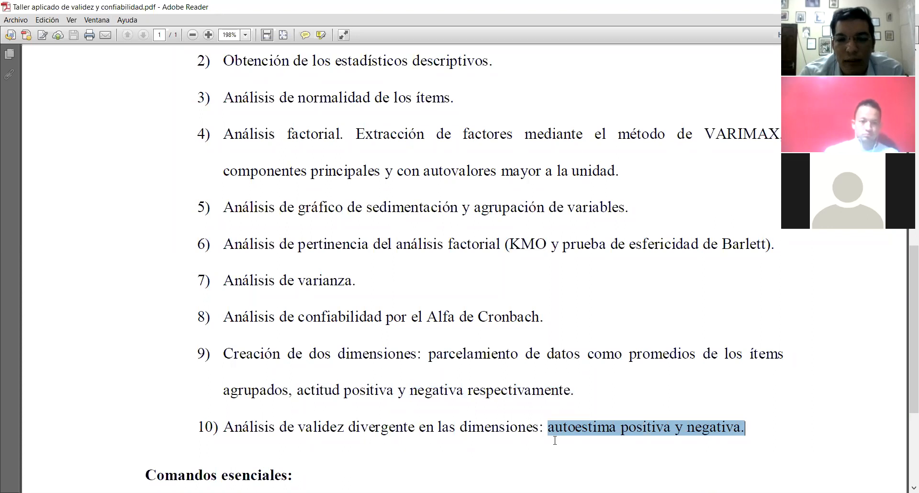
Review the workshop's task list, from the divergent validity item back up to the title and introduction.
click(553, 438)
drag(549, 431, 735, 425)
click(739, 429)
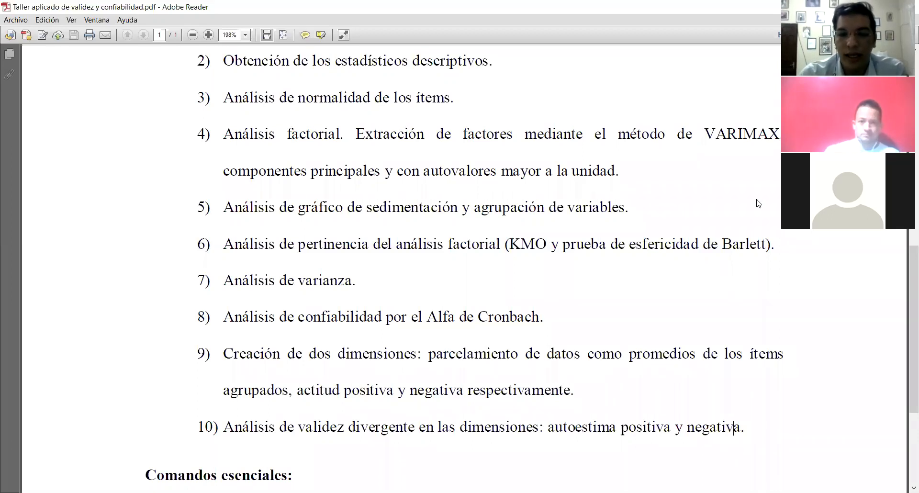
drag(913, 278, 914, 120)
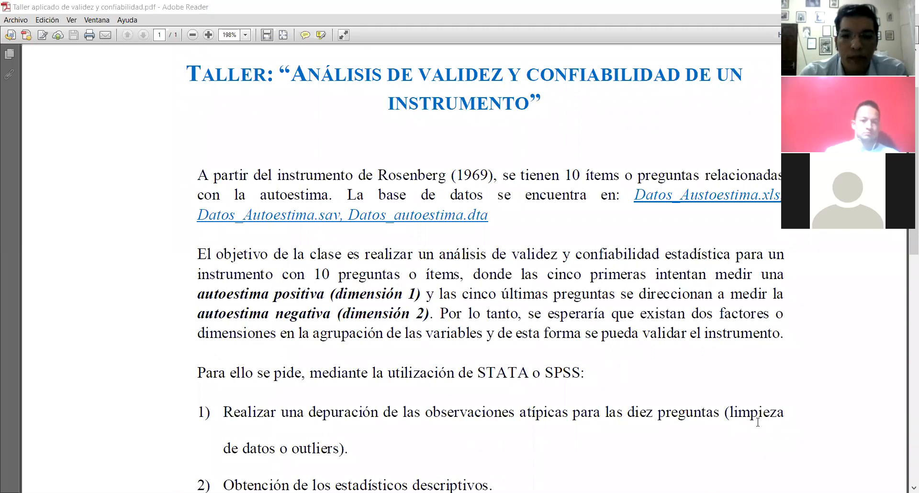
Switch to SPSS Statistics and look over the self-esteem dataset's records and its variable definitions.
key(alt+Tab)
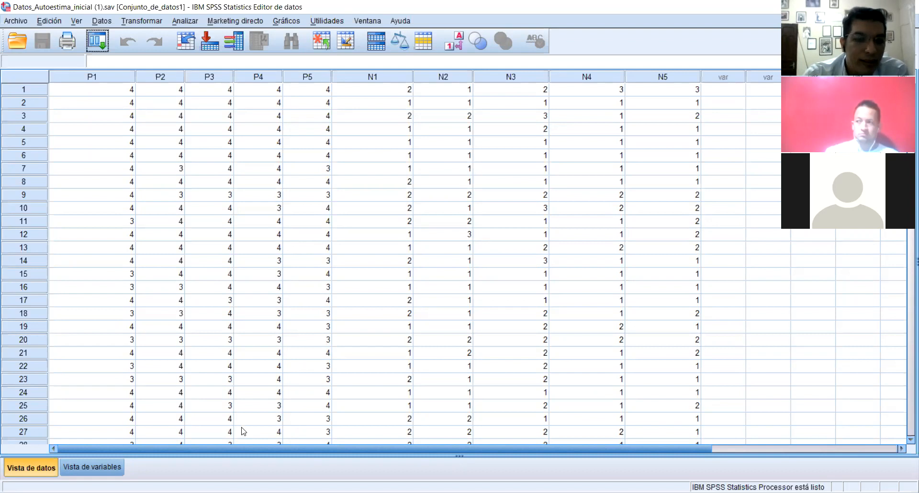
click(71, 469)
click(43, 470)
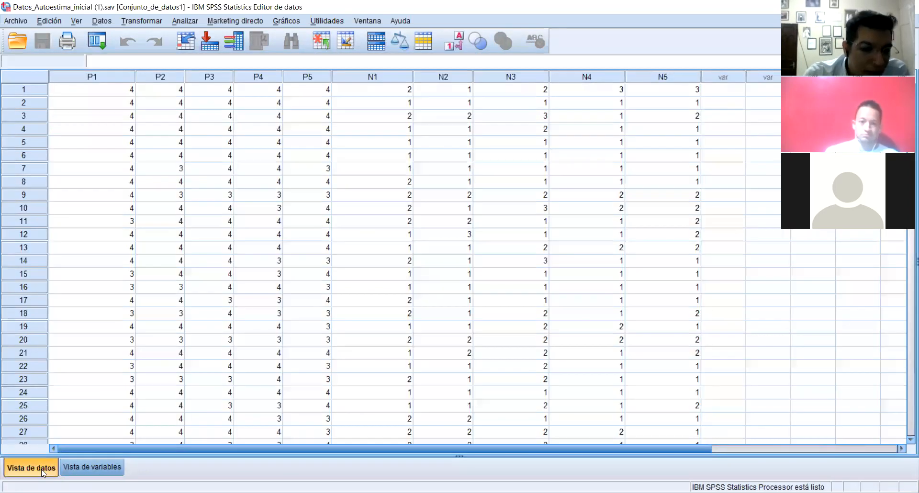
click(71, 469)
click(43, 470)
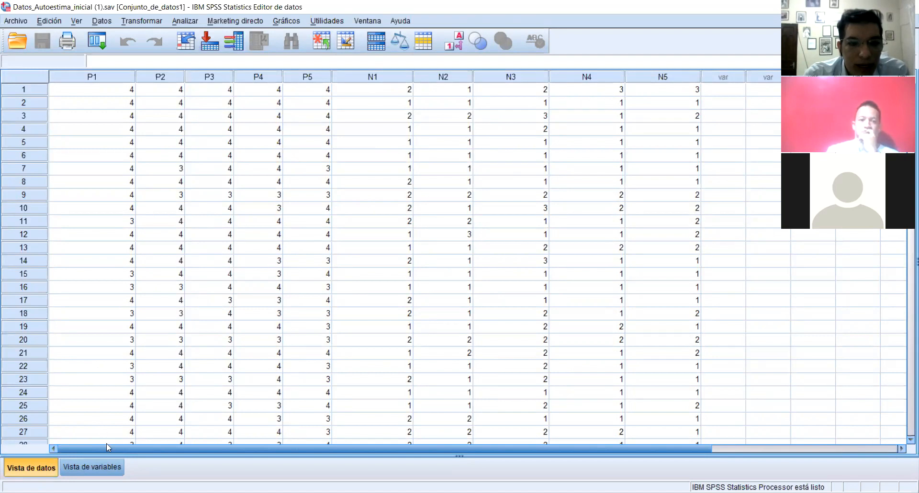
click(109, 467)
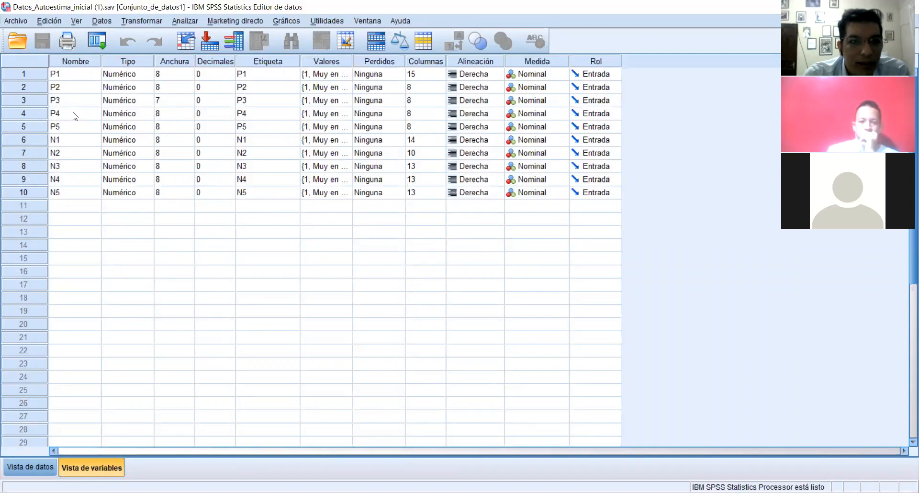
Go through the variable names of the positive items P1 to P5 and the negative items N1 to N5.
click(56, 75)
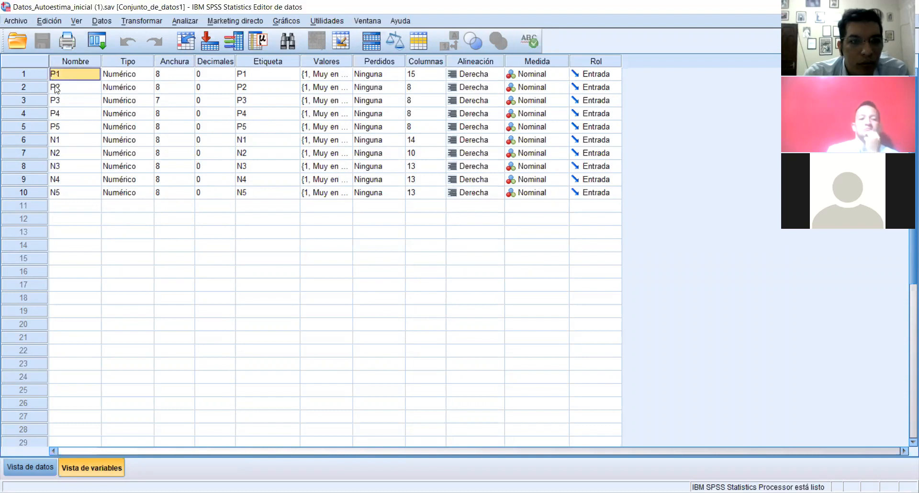
click(56, 88)
click(56, 100)
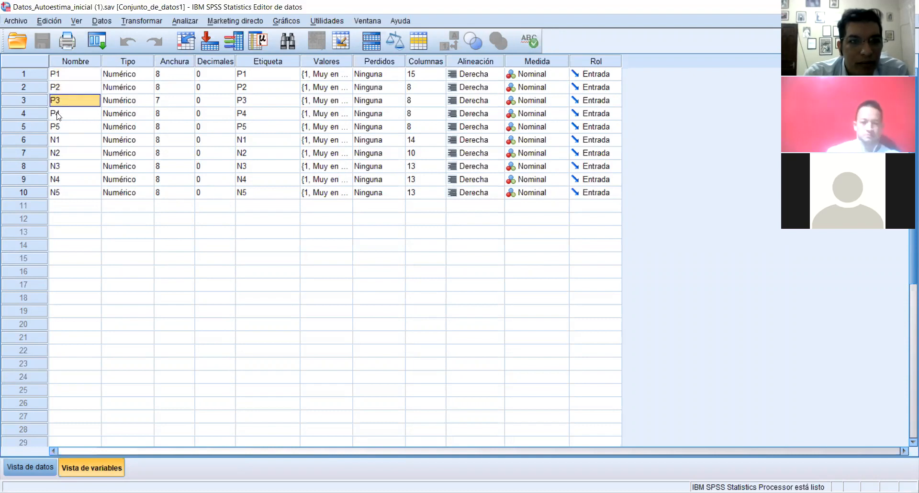
click(56, 113)
click(57, 128)
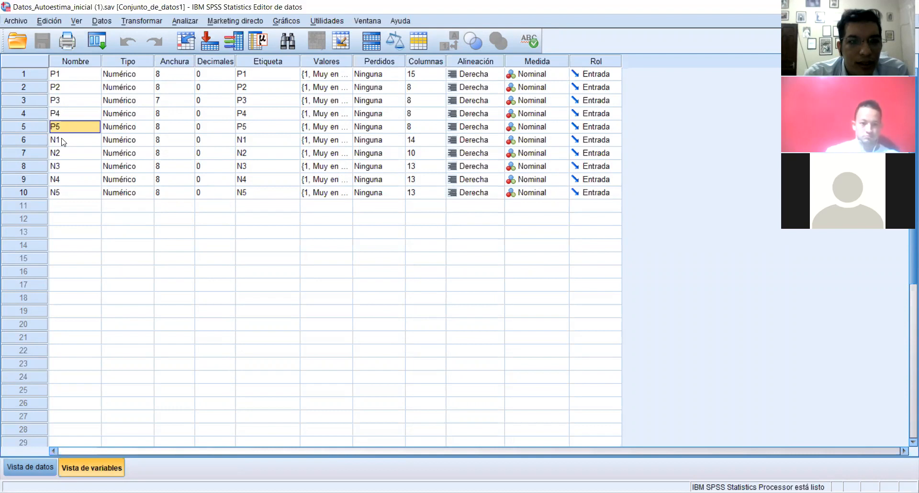
click(62, 140)
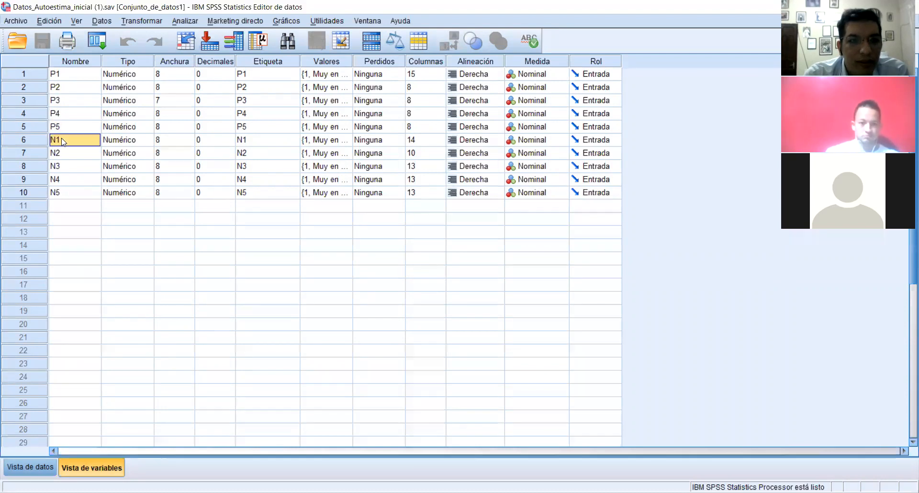
click(64, 154)
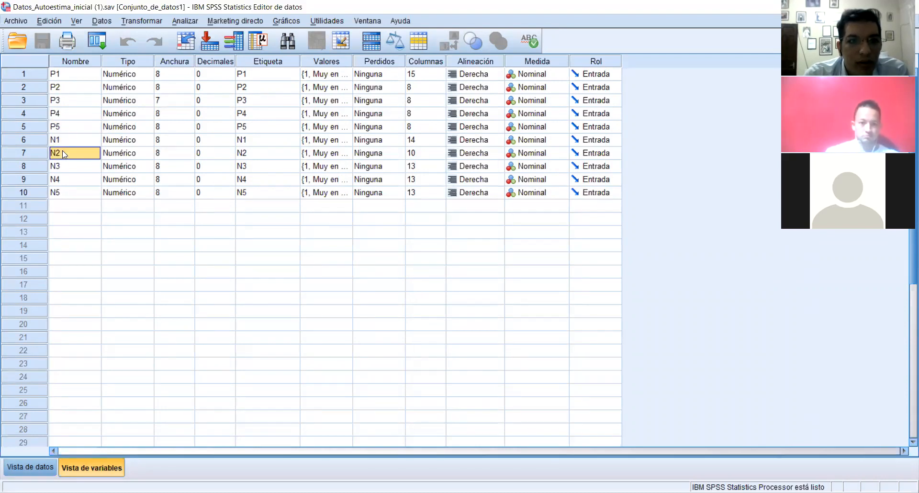
click(65, 166)
click(68, 180)
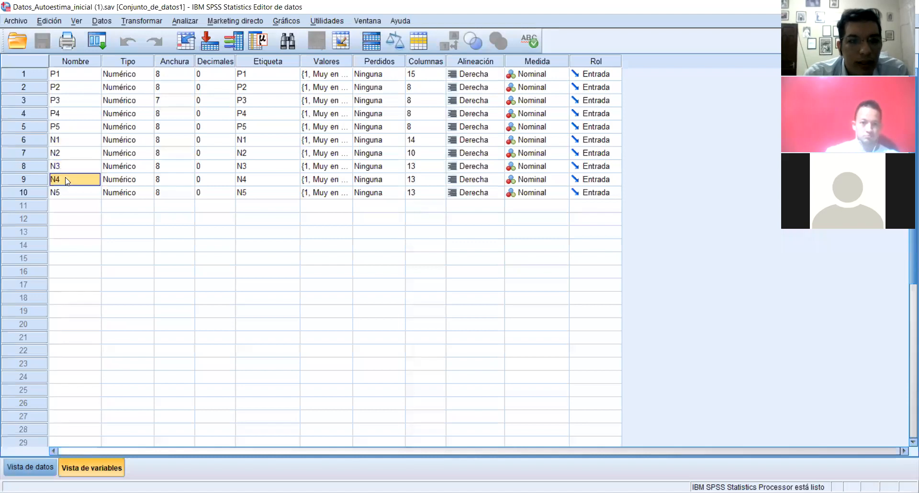
click(68, 197)
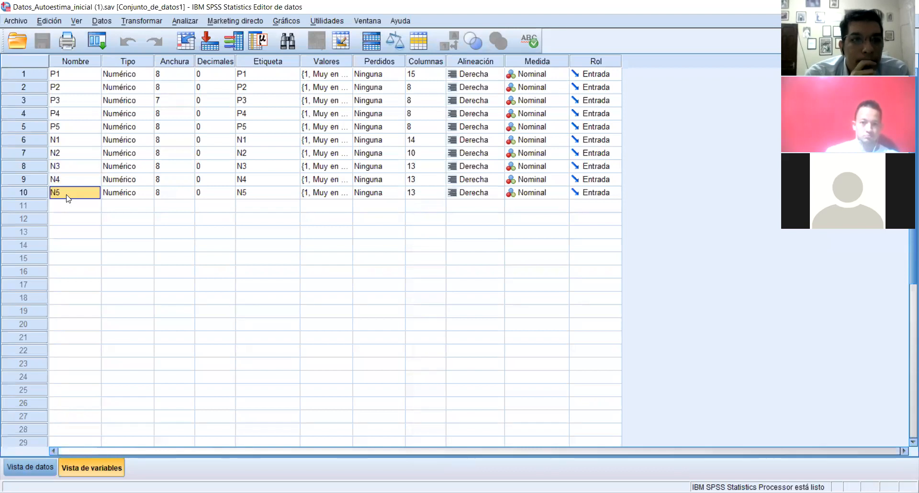
Check the data type assigned to the P and N item variables.
click(120, 73)
click(138, 91)
click(139, 115)
click(138, 130)
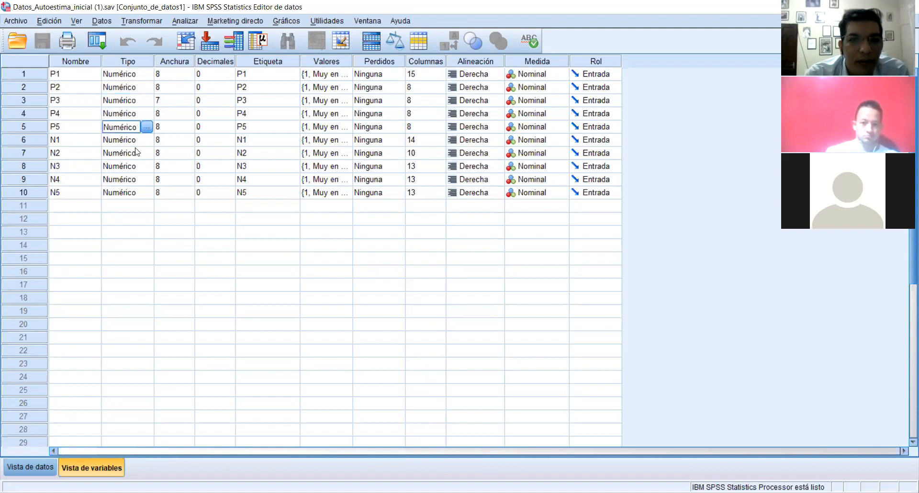
click(138, 152)
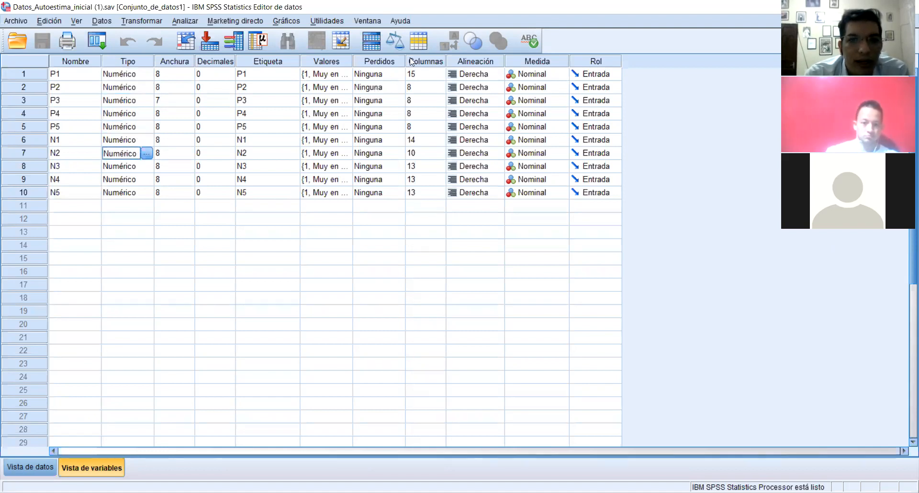
Inspect the value labels defined for P1, including the label for value 3, and leave them without changes.
click(334, 76)
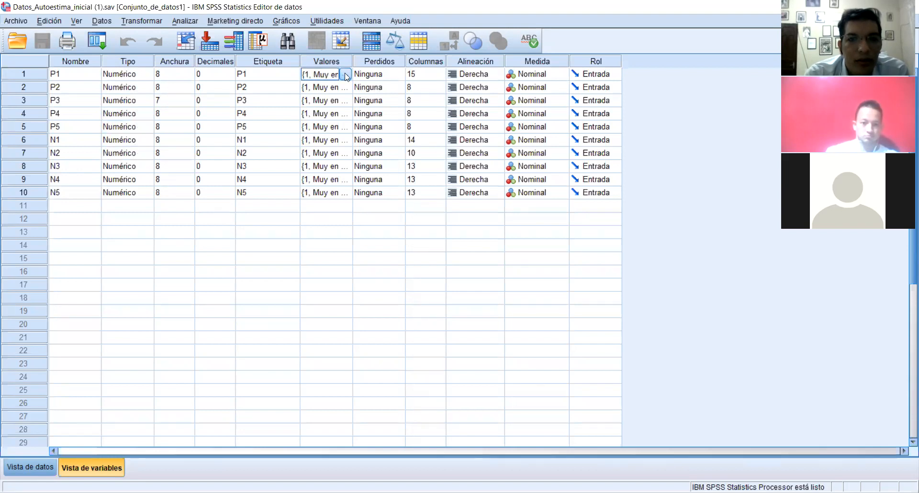
click(346, 75)
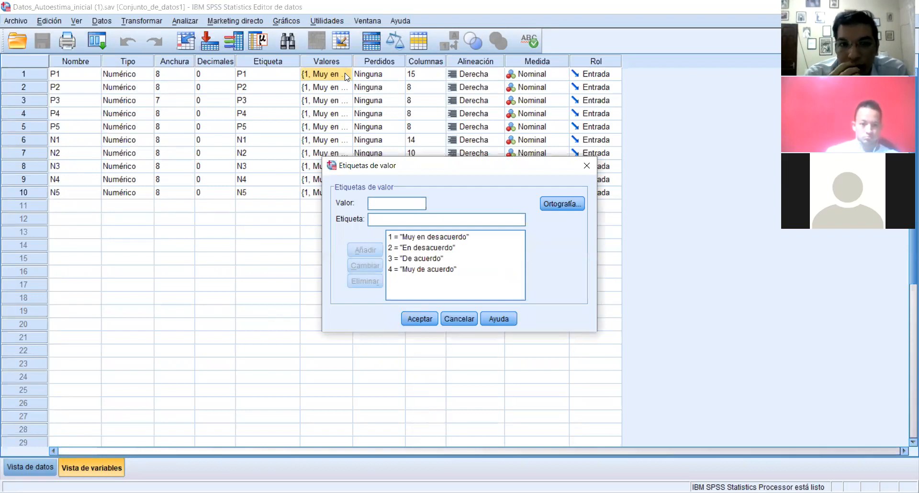
click(434, 259)
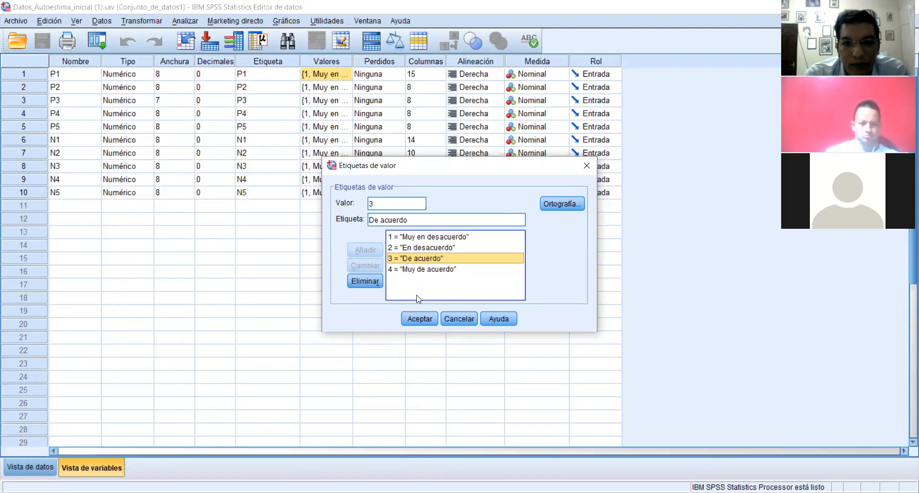
click(453, 319)
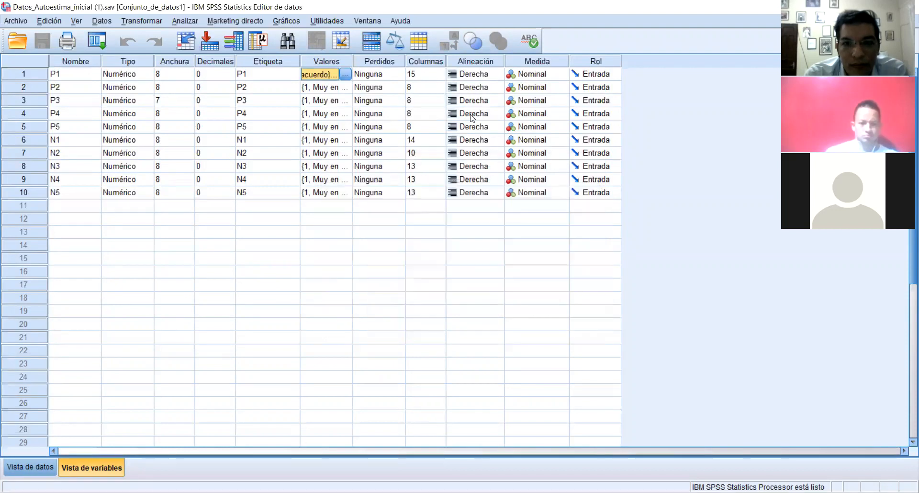
Check the measurement level options available for variable P1, keeping it as Nominal.
click(531, 75)
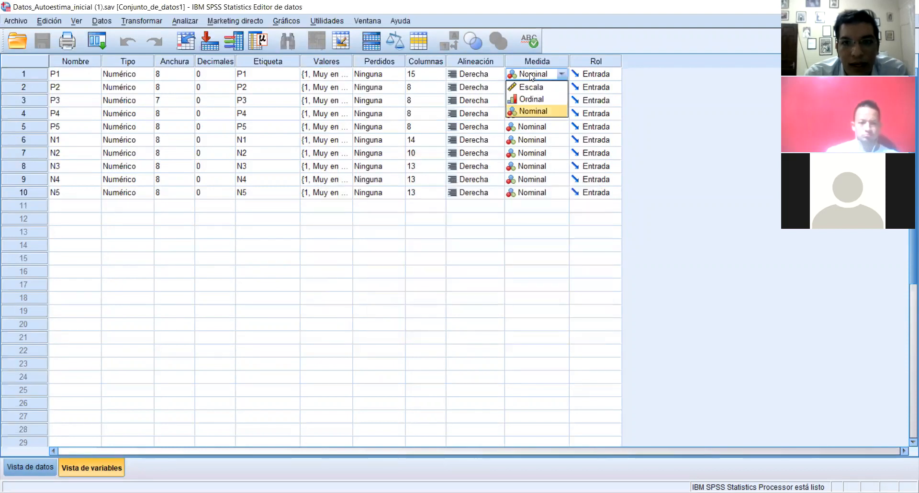
click(547, 218)
click(475, 211)
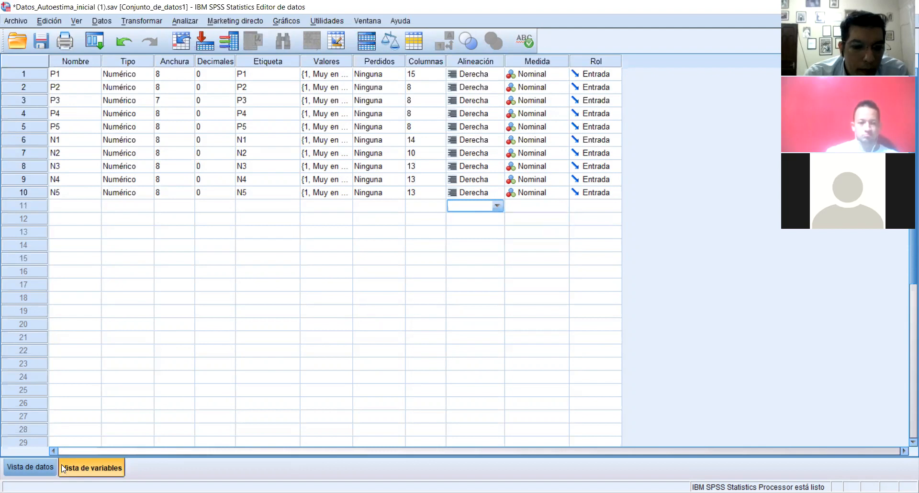
Return to the data records and look over the responses for items P1 to N5.
click(44, 462)
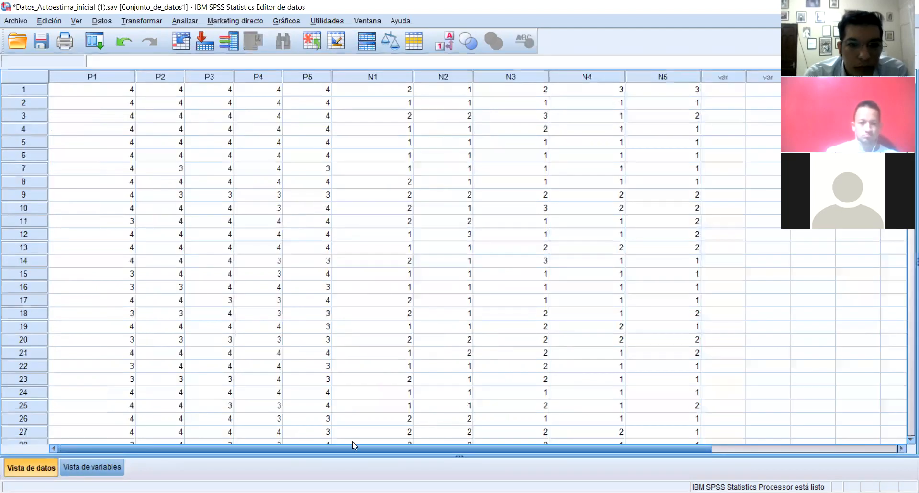
drag(370, 448, 397, 447)
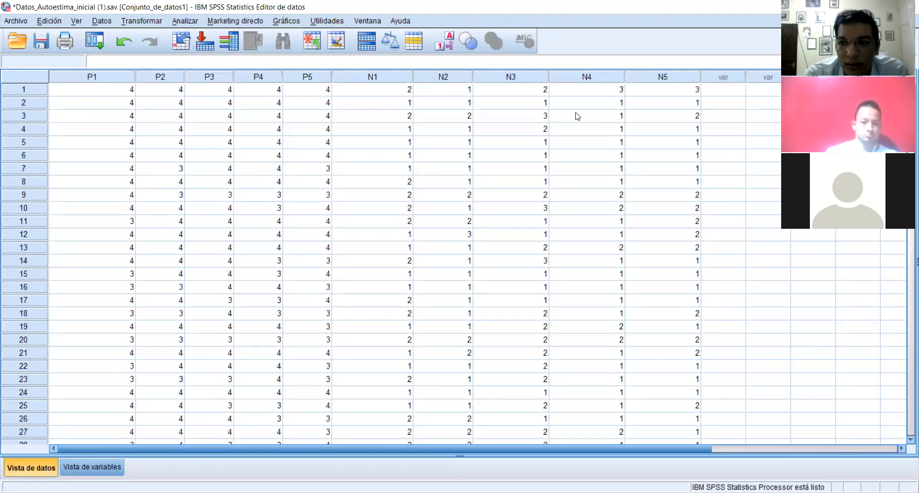
mouse_move(911, 101)
mouse_down()
mouse_move(907, 418)
mouse_move(908, 102)
mouse_up()
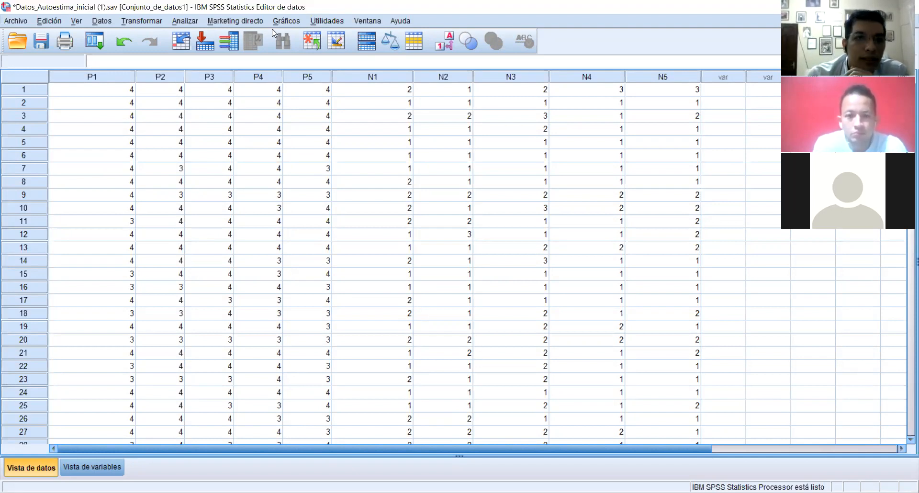
Review the available statistical analysis procedures, including general linear models, correlations, regression, dimension reduction, scale reliability and nonparametric tests.
click(191, 22)
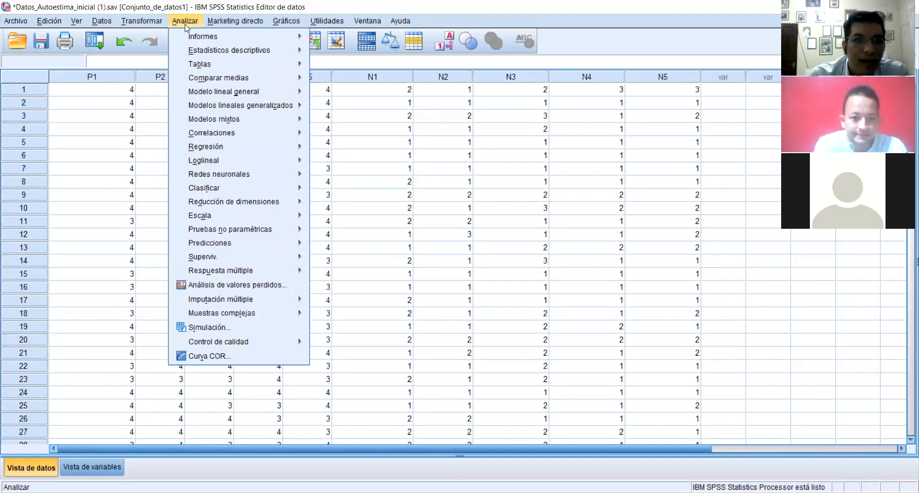
mouse_move(199, 51)
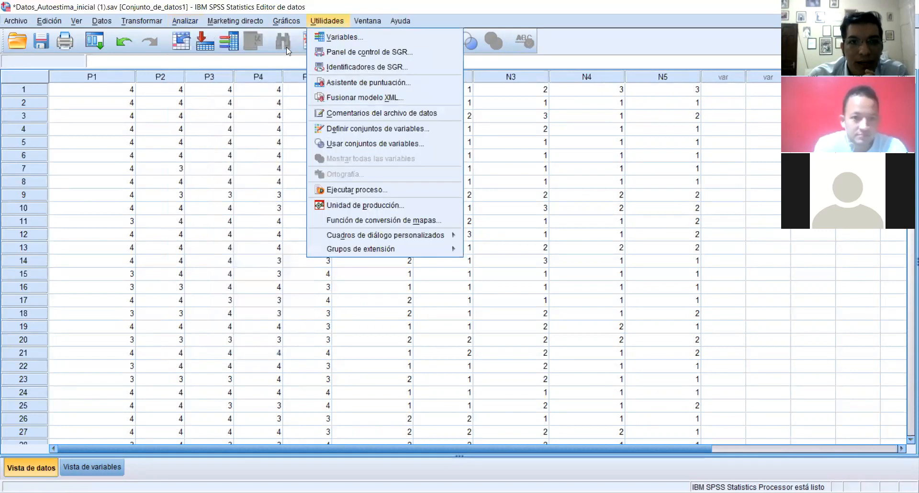
mouse_move(267, 26)
mouse_move(189, 20)
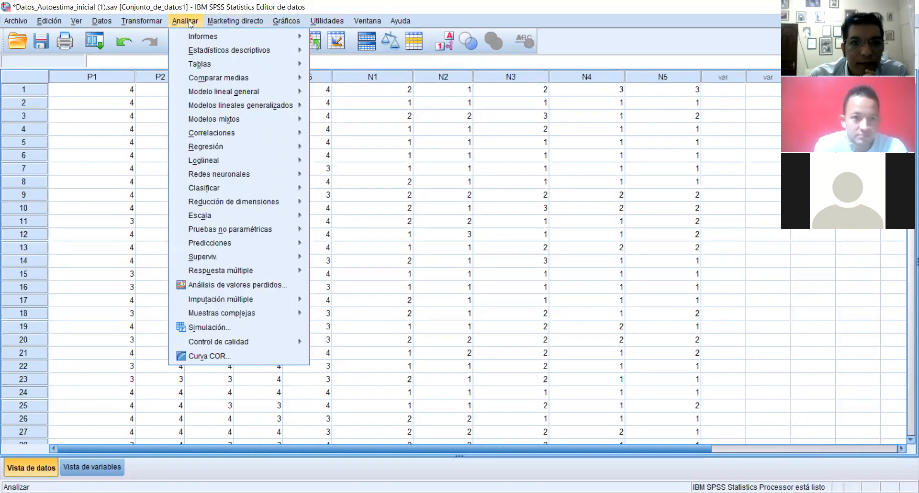
mouse_move(221, 81)
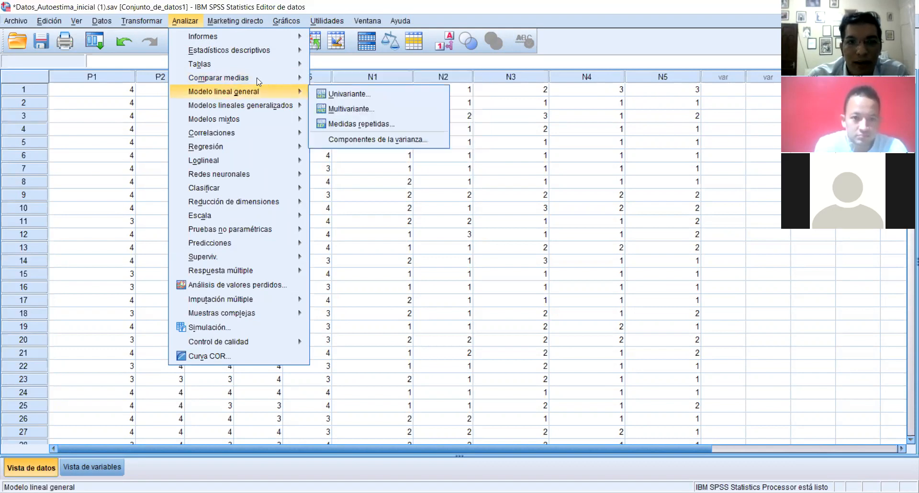
mouse_move(258, 81)
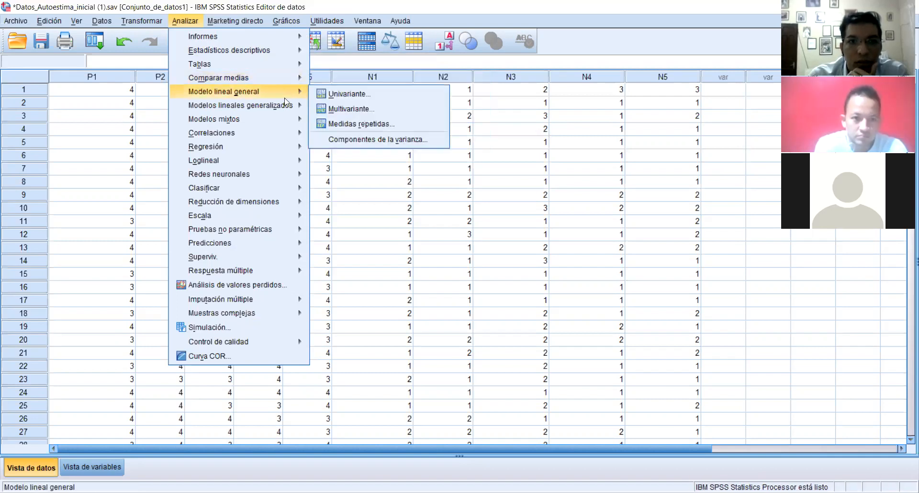
mouse_move(285, 95)
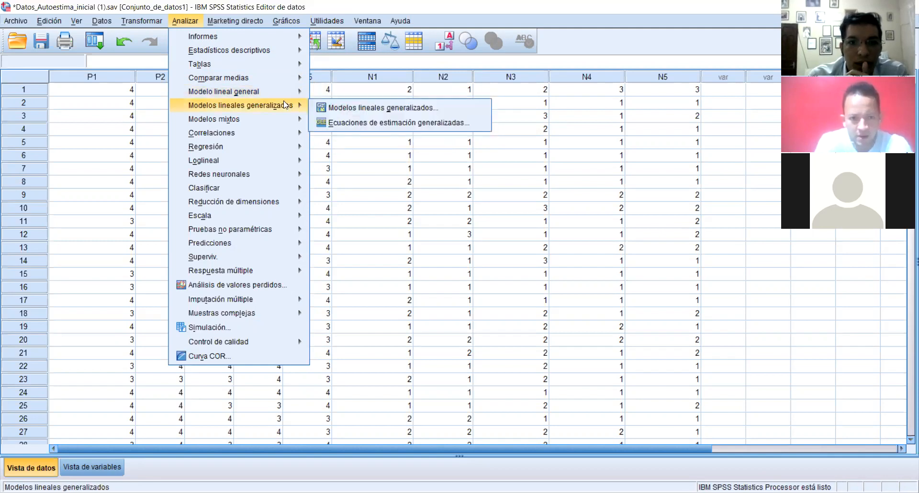
mouse_move(289, 129)
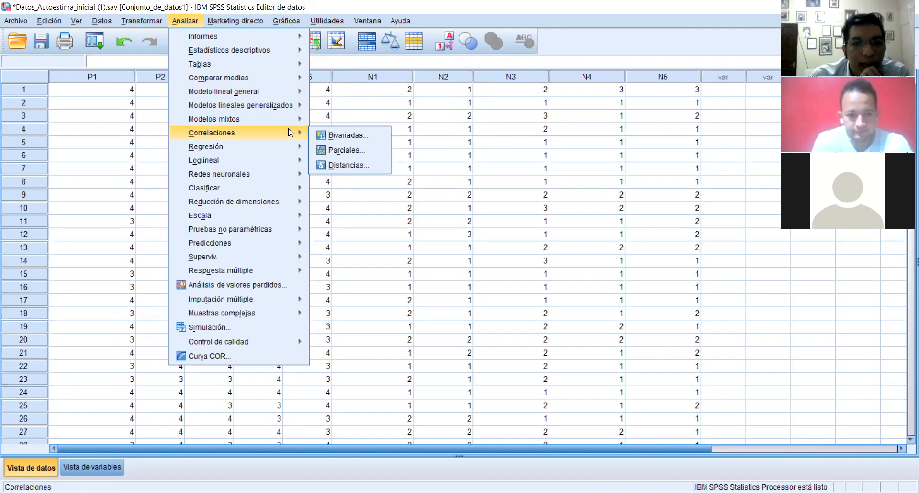
mouse_move(283, 147)
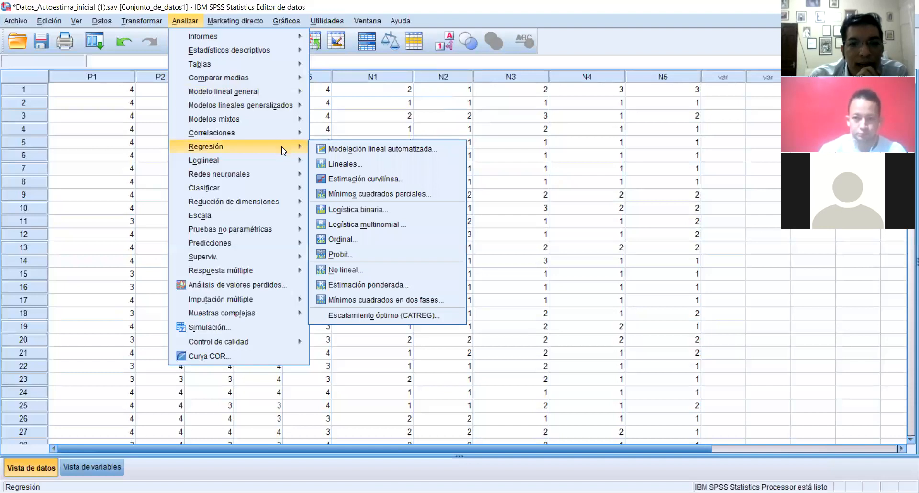
mouse_move(284, 166)
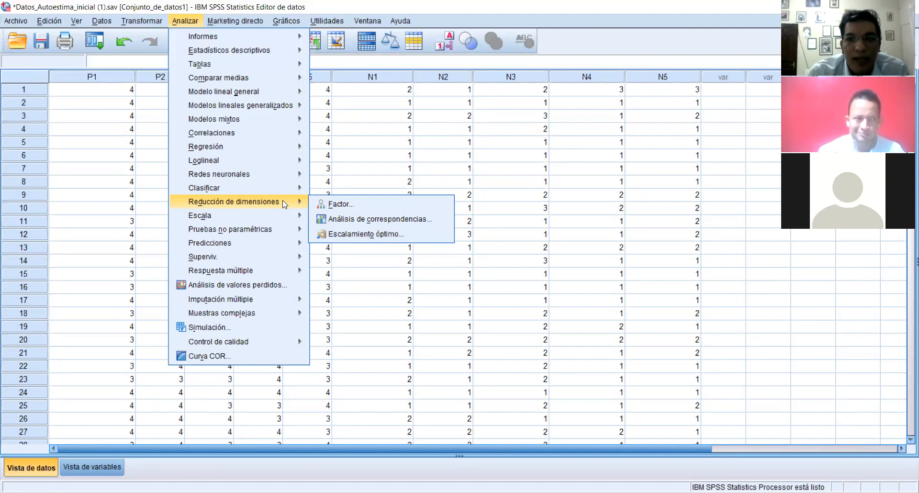
mouse_move(268, 220)
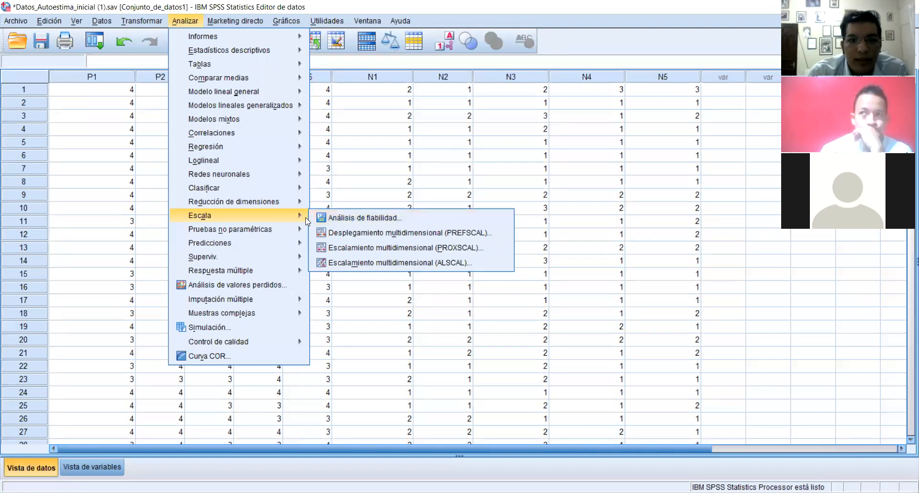
mouse_move(295, 225)
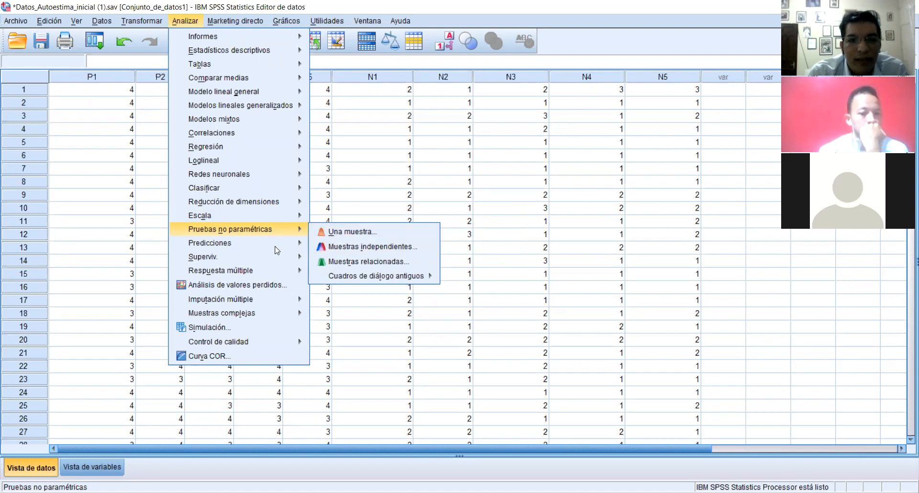
mouse_move(276, 251)
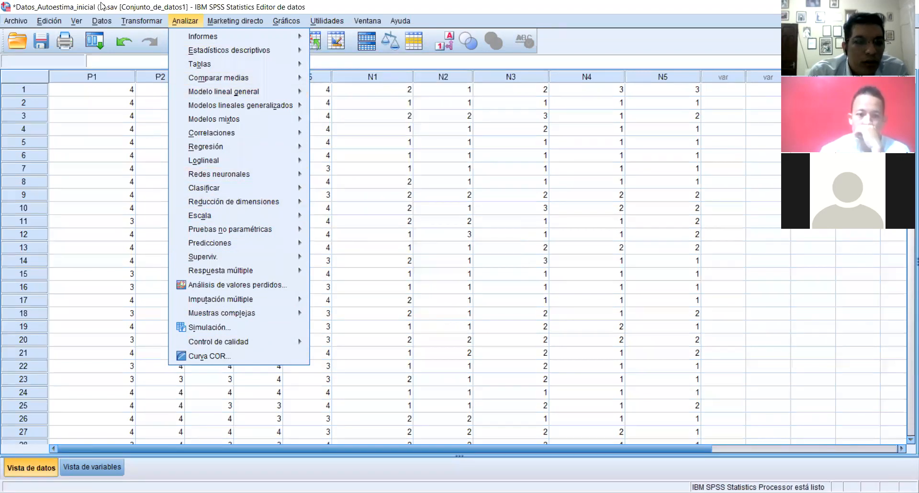
Look over the editing, data preparation and variable transformation commands, including identifying atypical cases and computing variables.
mouse_move(26, 20)
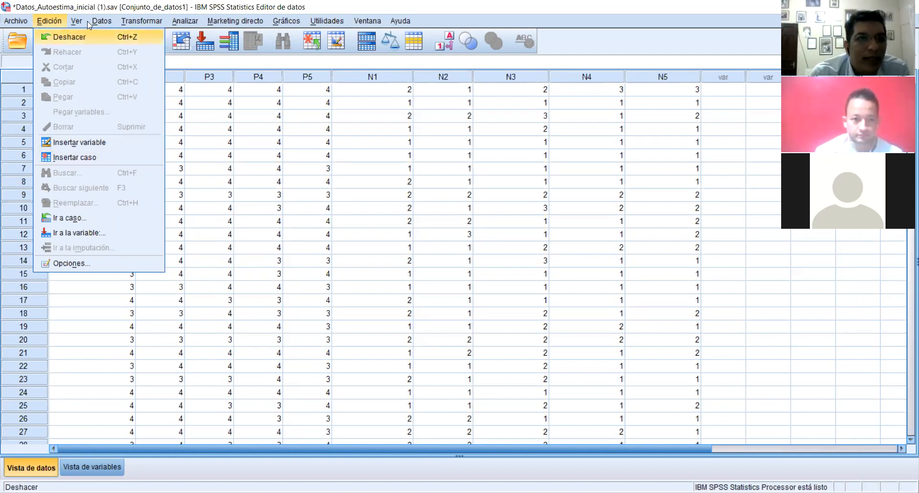
mouse_move(84, 22)
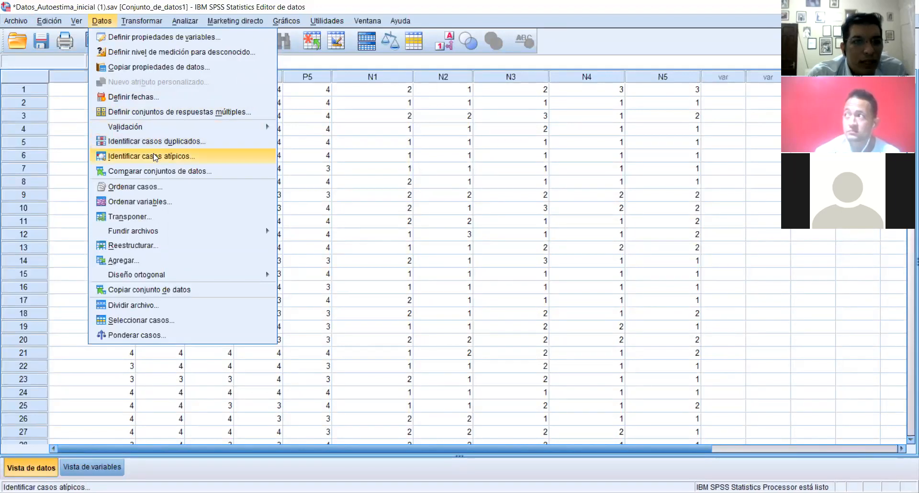
mouse_move(130, 26)
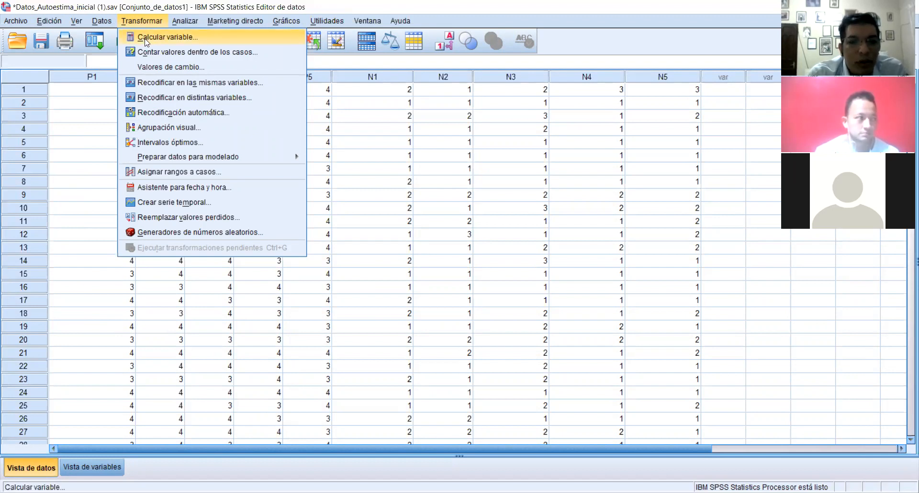
mouse_move(181, 25)
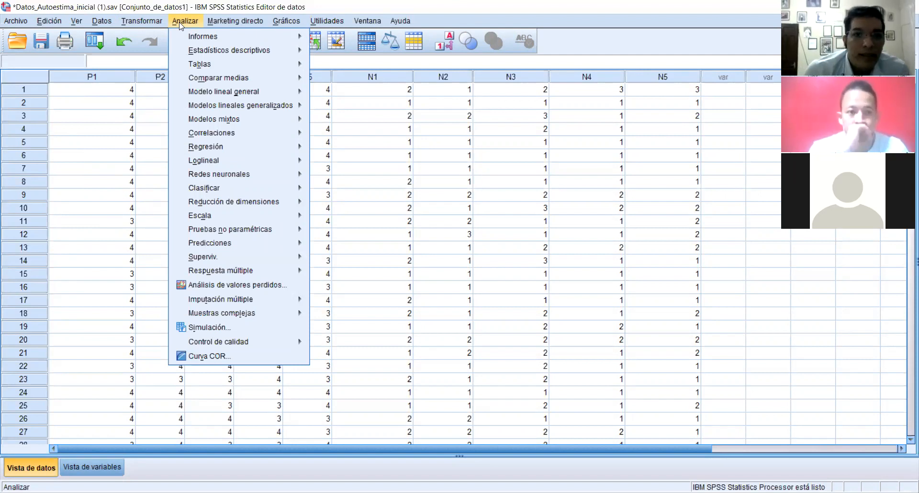
Inspect the direct marketing techniques on offer and close the selection without choosing one.
mouse_move(229, 21)
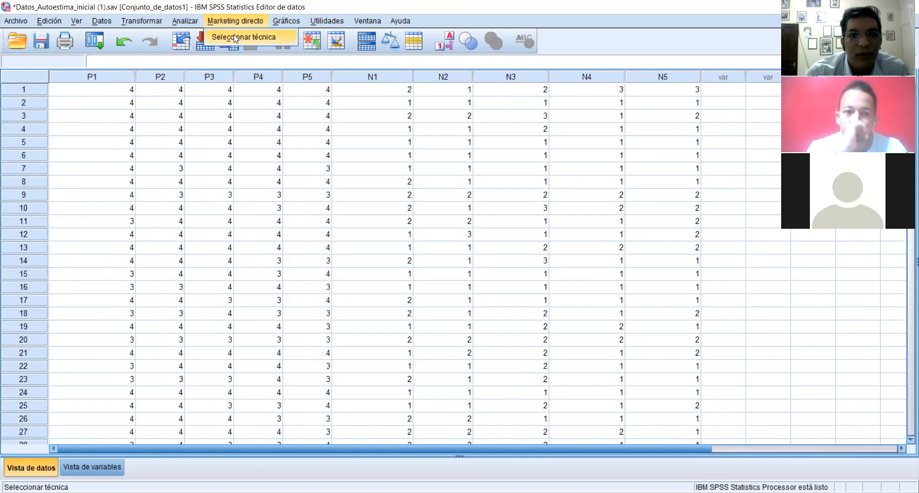
click(234, 37)
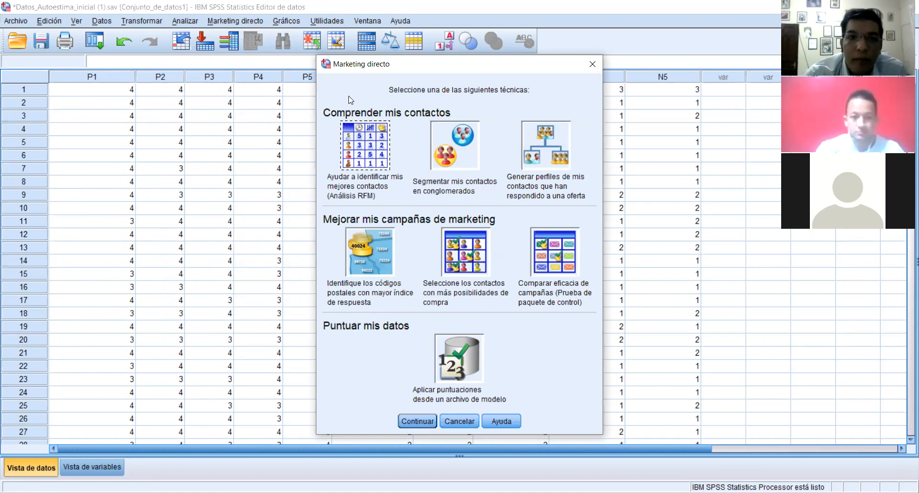
click(594, 65)
Look over the charting, utilities, window management and help commands available in the program.
click(289, 24)
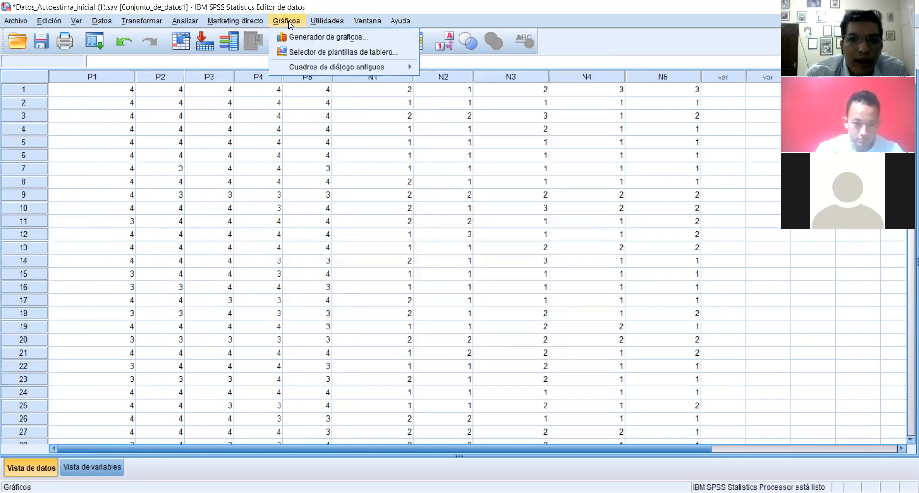
mouse_move(322, 70)
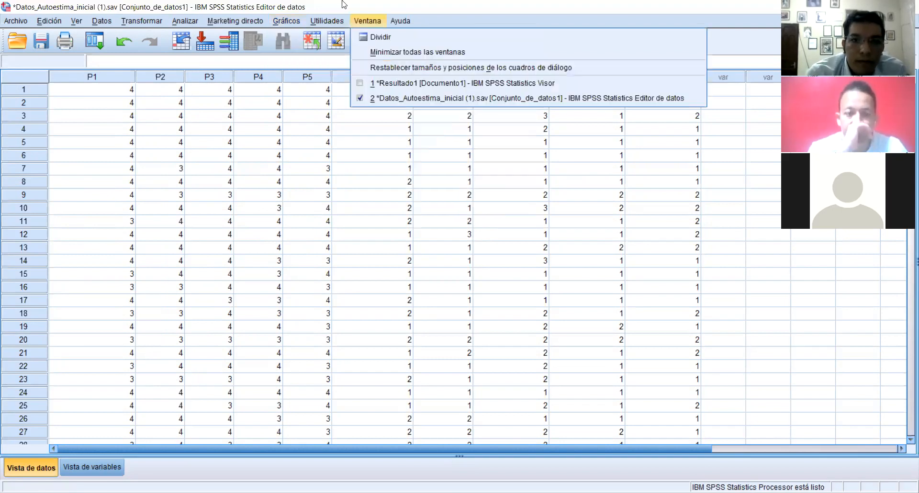
mouse_move(331, 20)
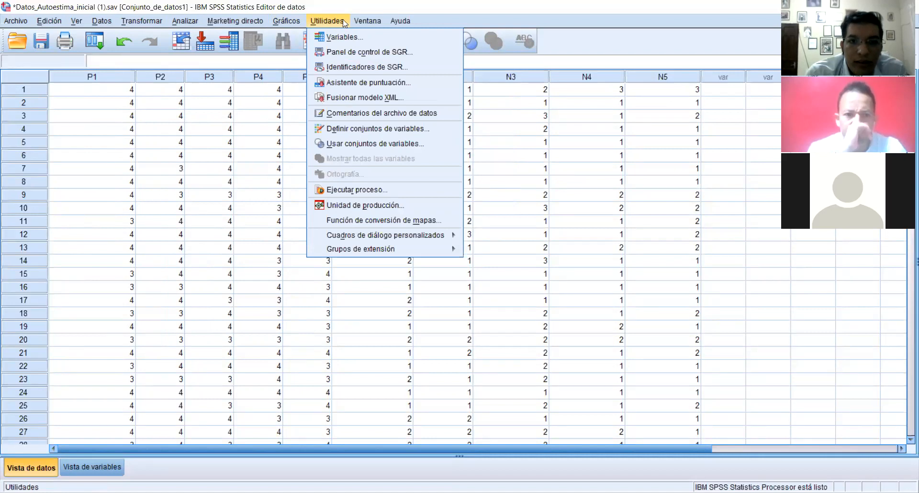
key(Right)
key(Right)
key(Left)
key(Right)
key(Down)
key(Down)
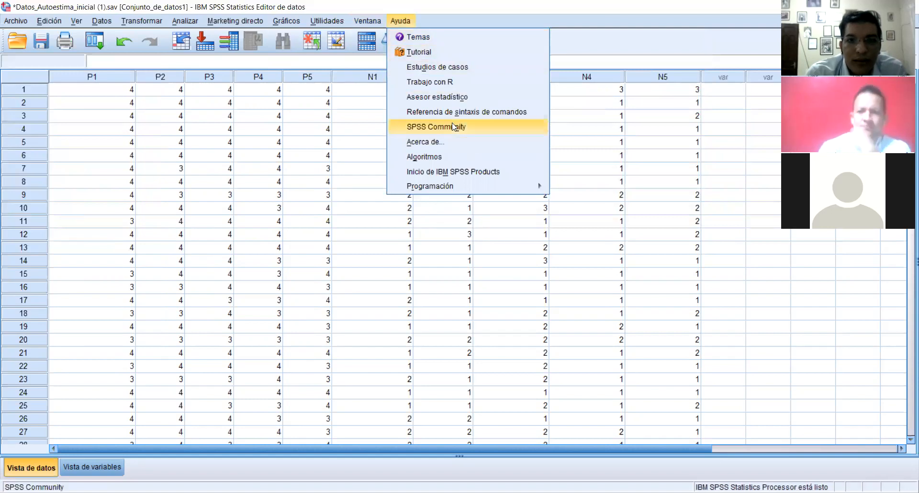
key(Left)
key(Right)
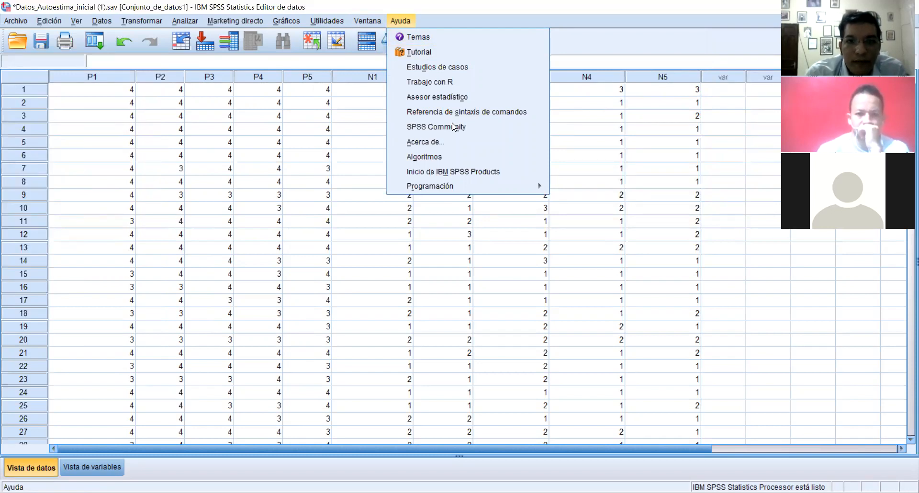
Review the legacy chart types, from bar charts to box plots and histograms, and return to the data records.
mouse_move(463, 192)
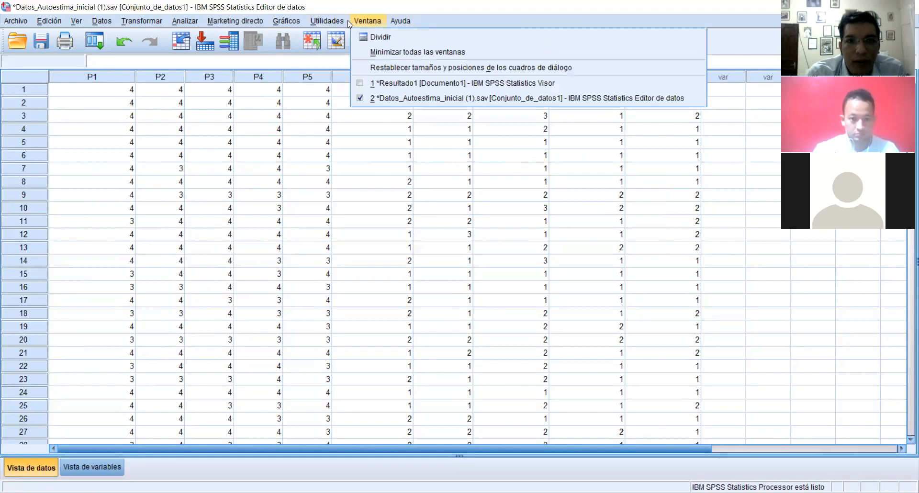
mouse_move(293, 22)
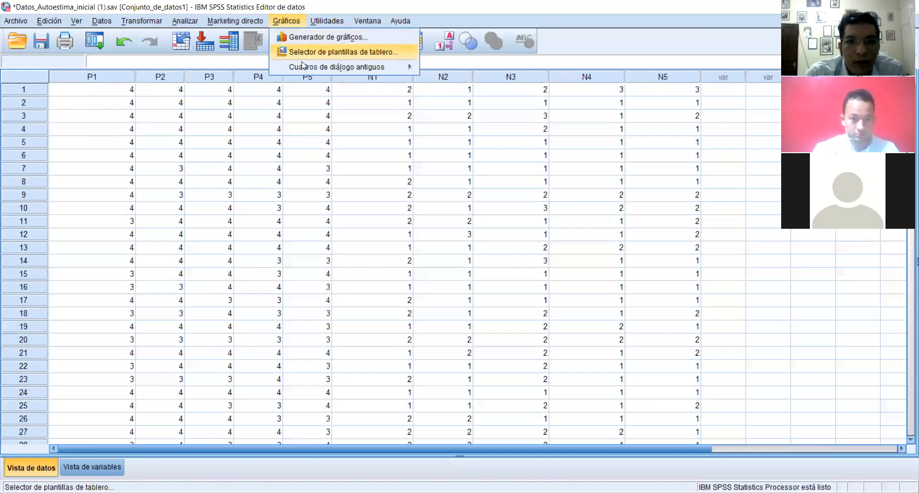
mouse_move(304, 67)
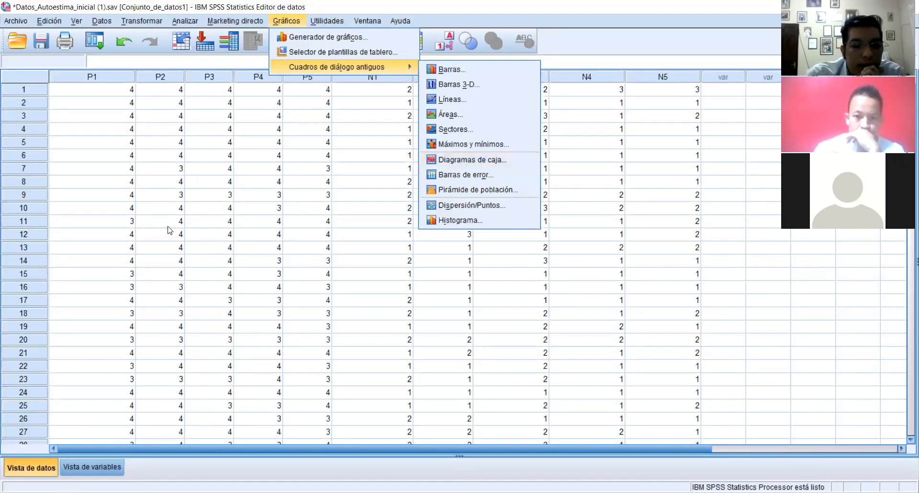
click(164, 154)
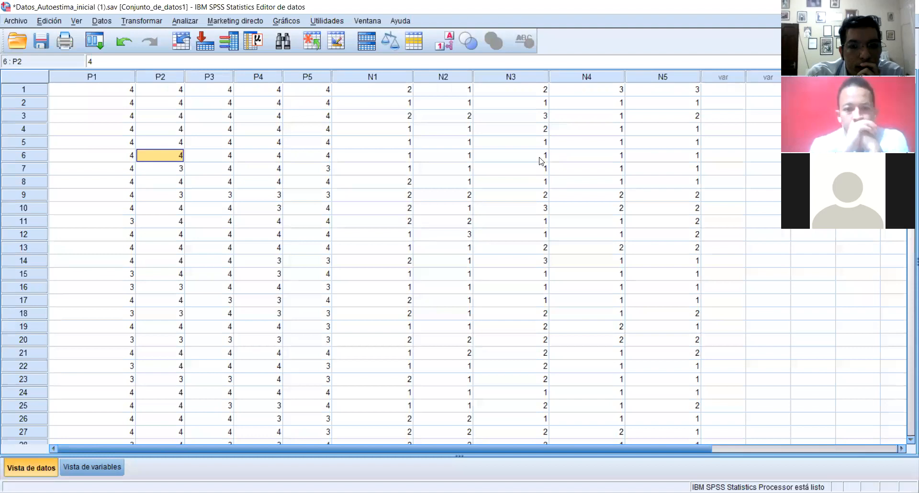
Check the workshop files folder in the browser, then return to SPSS and cancel the open box plot dialog.
key(alt+Tab)
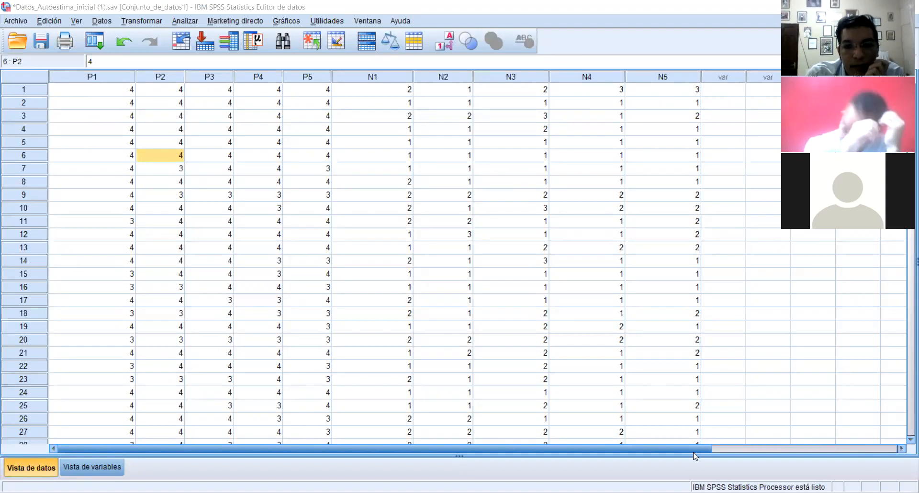
key(alt+Tab)
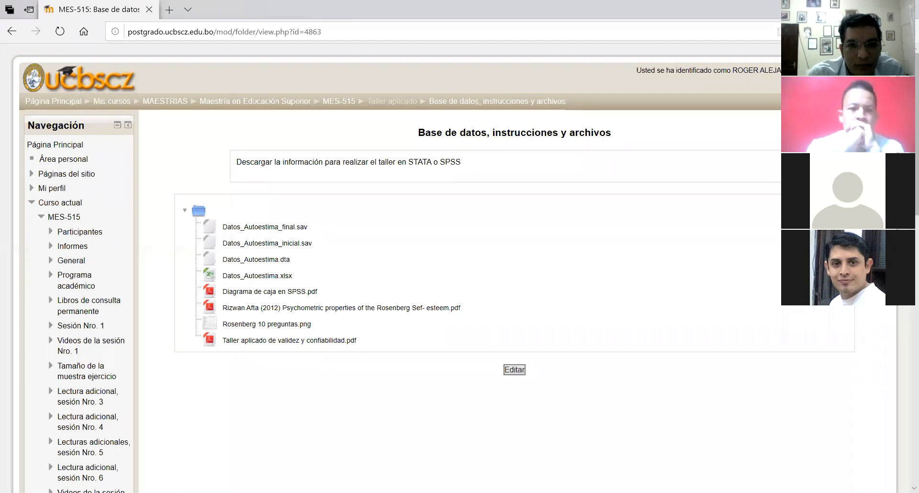
key(alt+Tab)
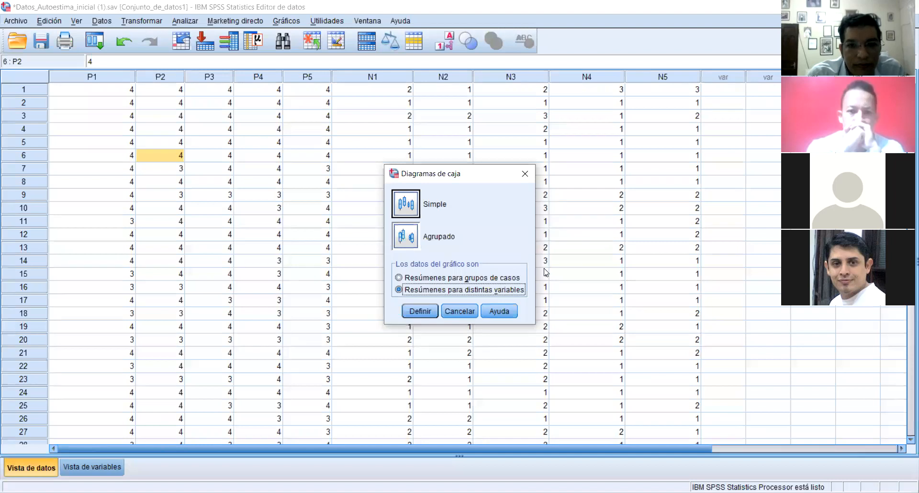
click(471, 311)
Set up a legacy box plot as Simple with summaries for separate variables (Resúmenes para distintas variables).
click(287, 21)
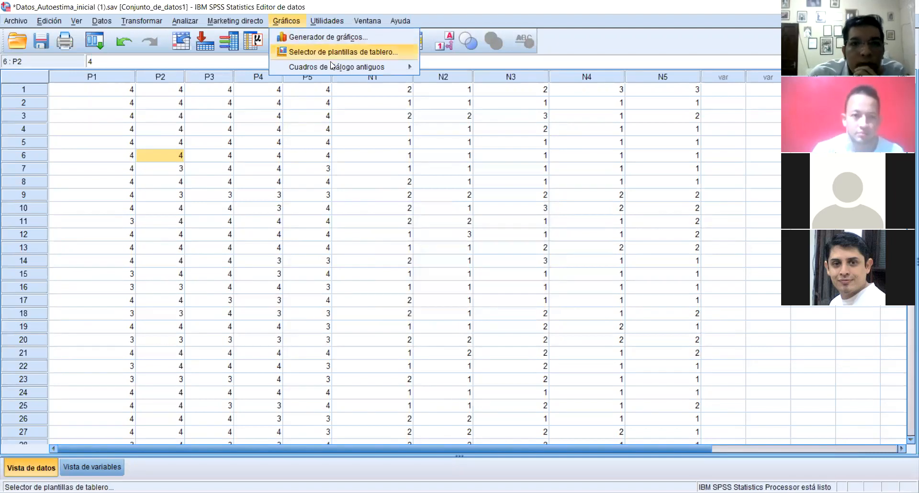
mouse_move(338, 69)
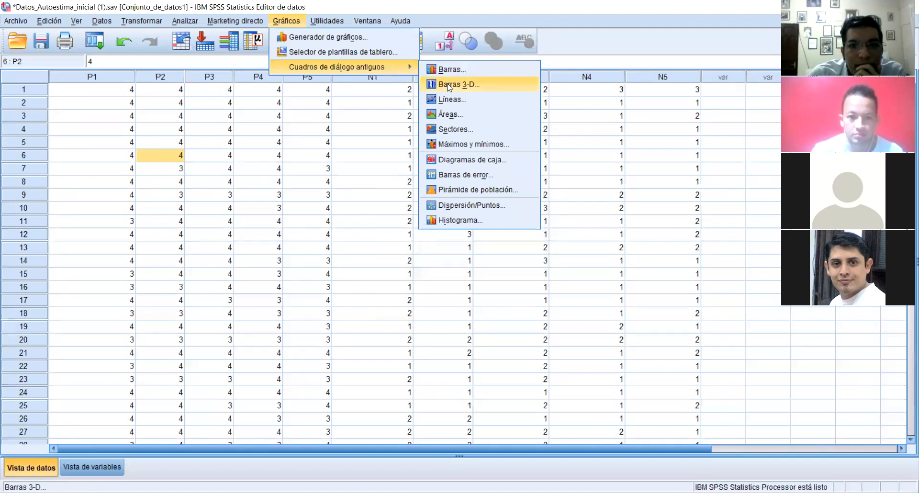
click(485, 158)
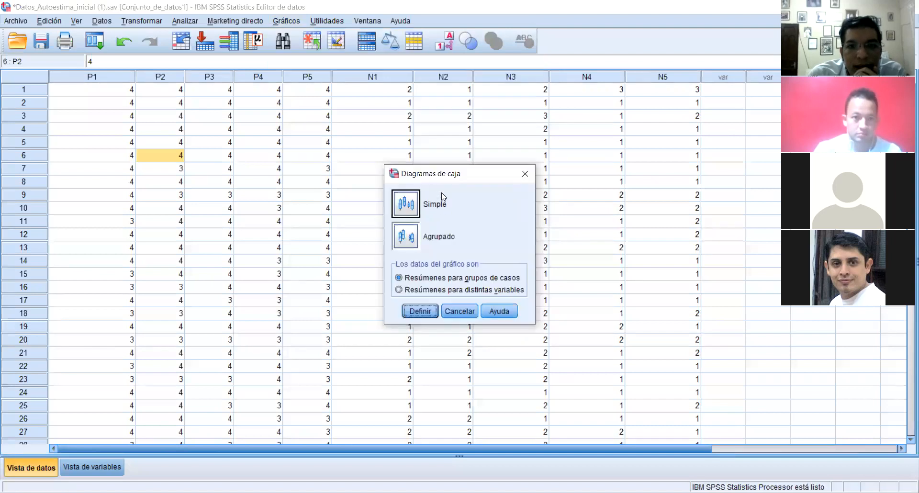
click(406, 204)
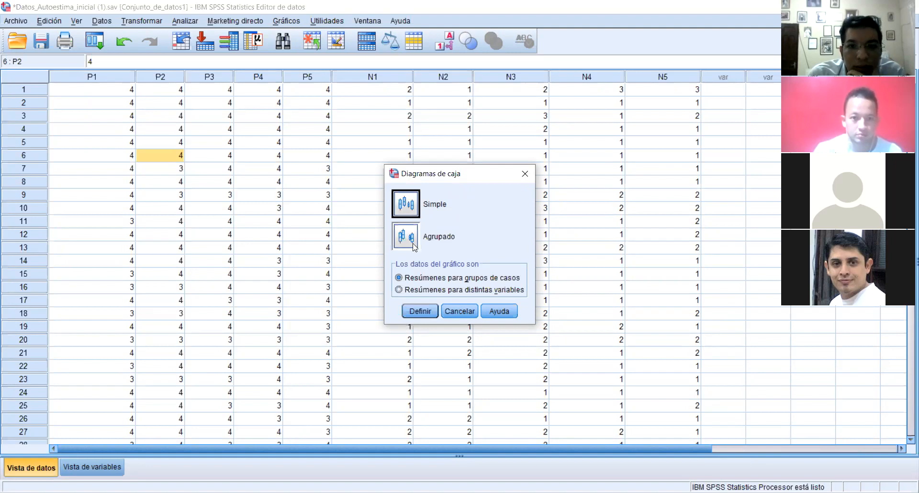
click(416, 289)
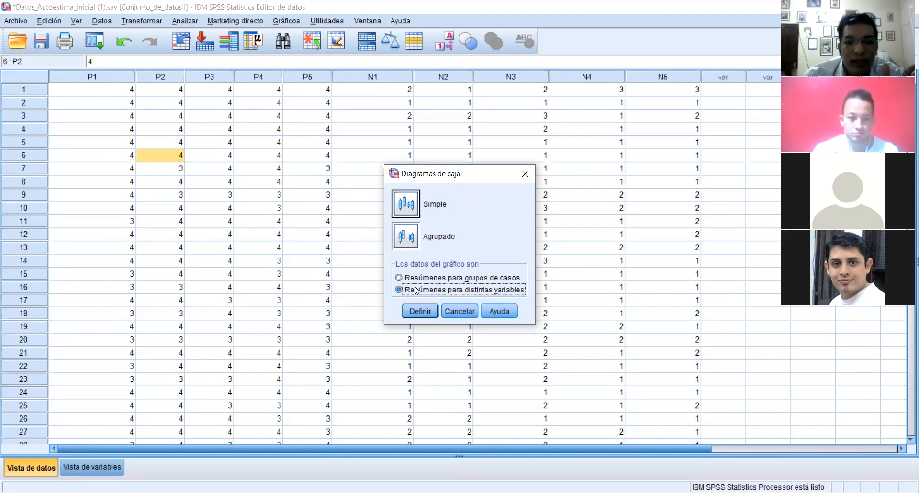
Define the box plot with items P1 to P5 and N1 to N5 as the represented boxes and generate it.
click(421, 311)
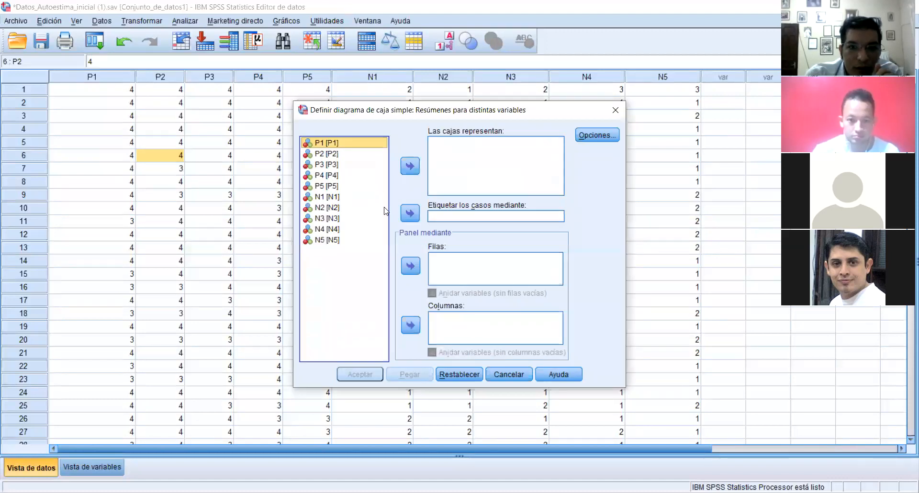
ctrl+click(375, 187)
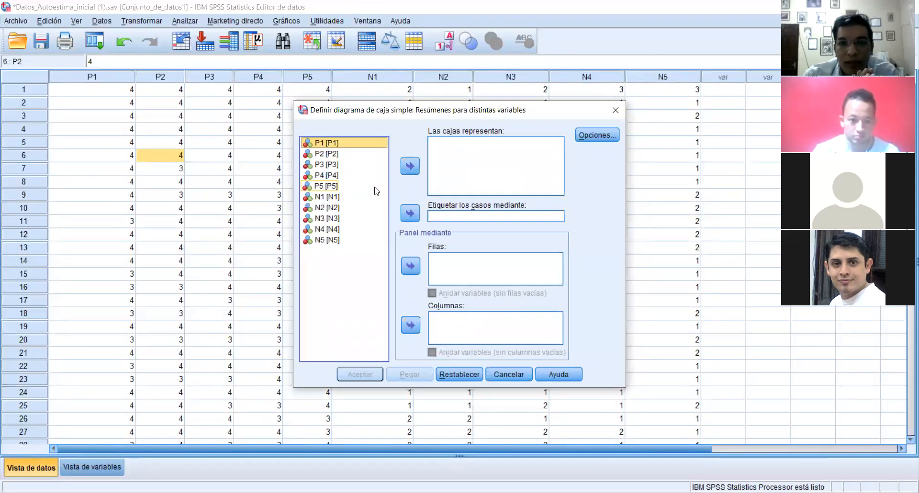
click(354, 146)
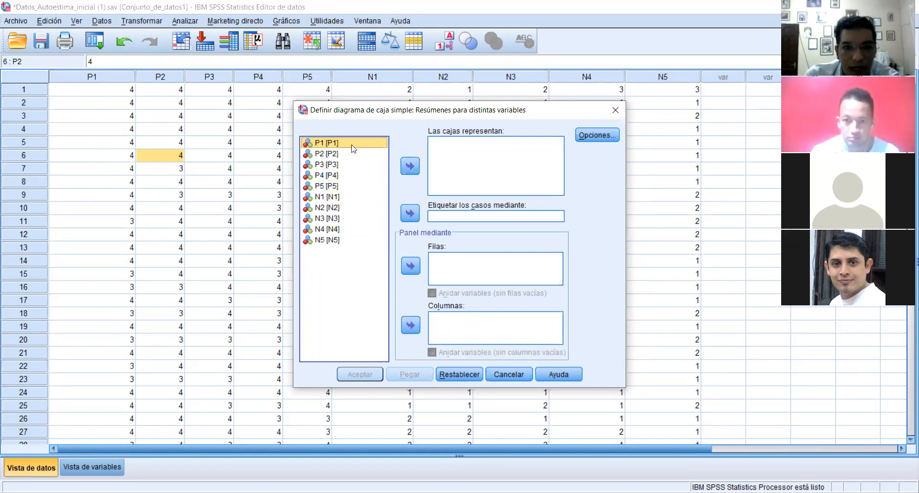
key(shift+Down)
key(shift+Down)
key(shift+Down)
key(shift+Down)
key(shift+Down)
key(shift+Down)
key(shift+Down)
key(shift+Down)
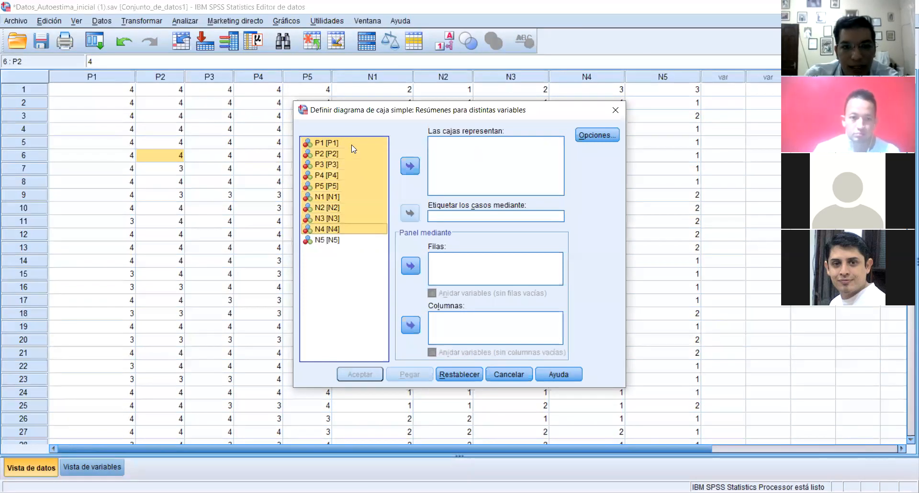
key(shift+Down)
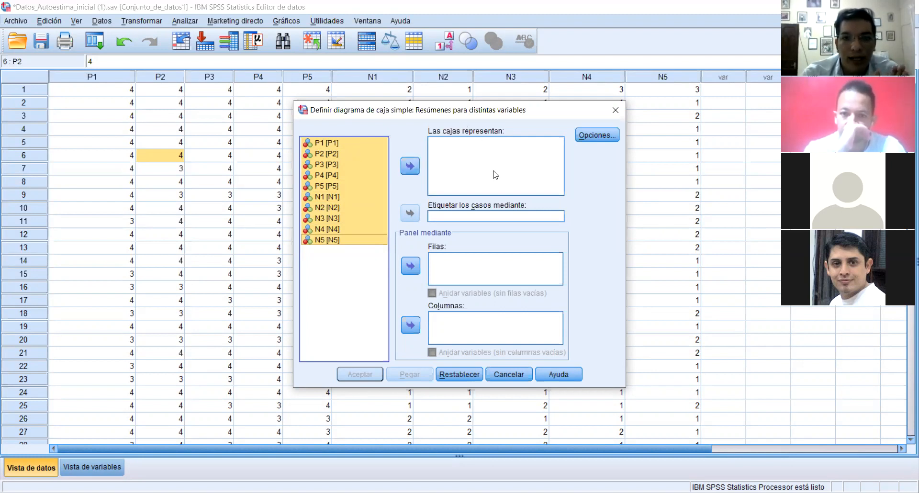
click(415, 160)
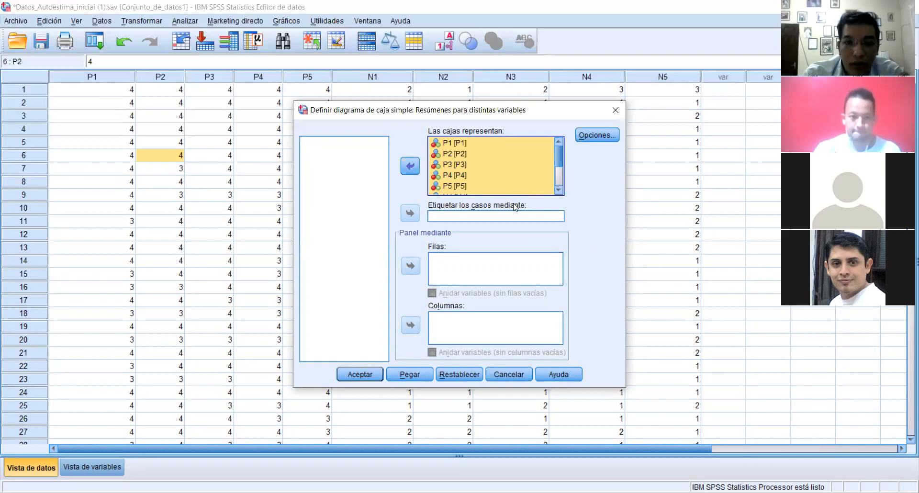
click(361, 375)
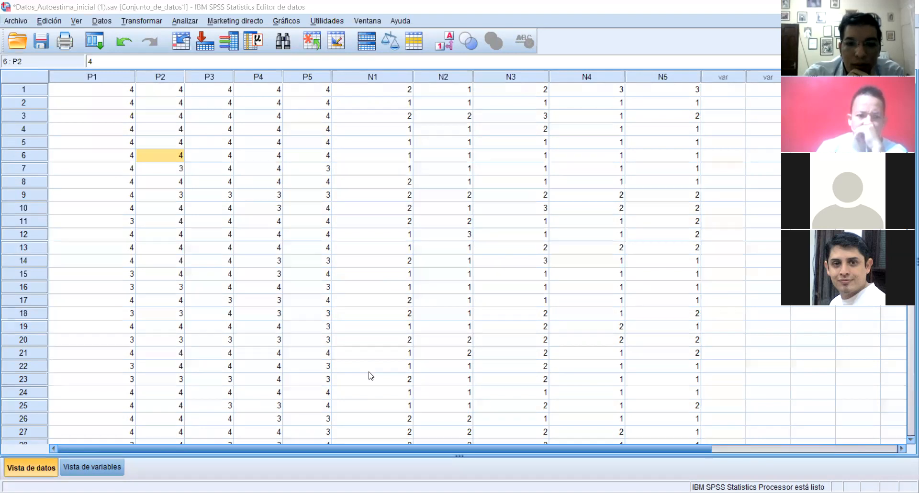
Examine the case processing summary and the outlier case labels of the box plot in the output viewer.
key(alt+Tab)
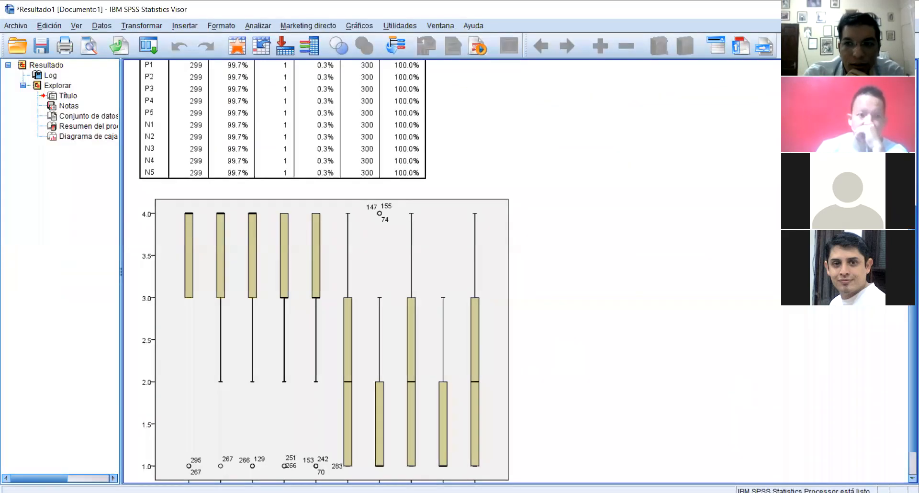
drag(913, 287, 914, 148)
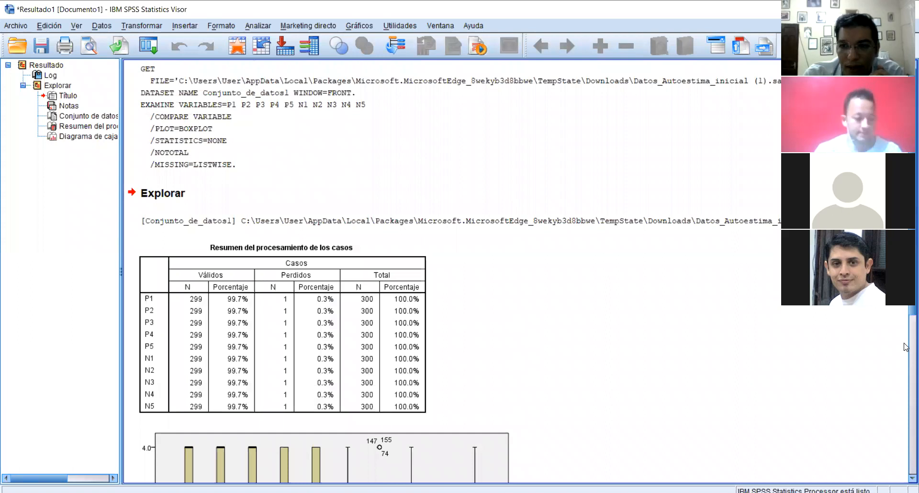
scroll(907, 402, down, 5)
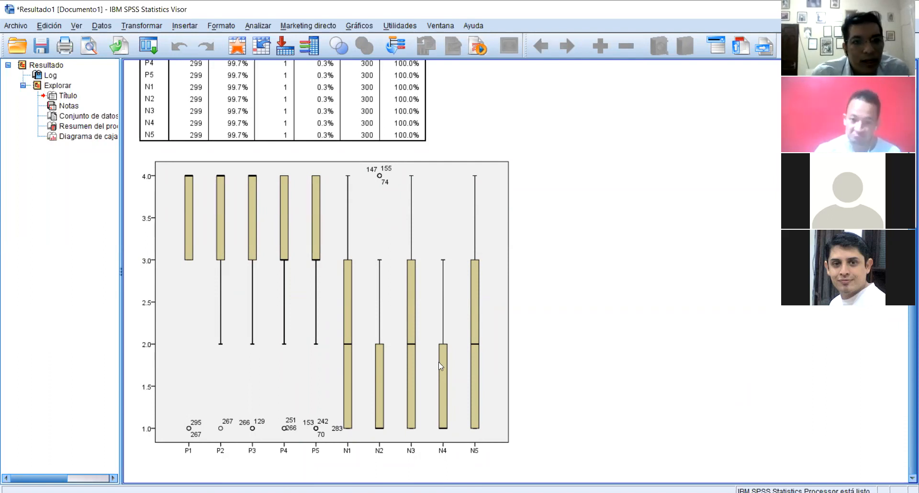
click(179, 211)
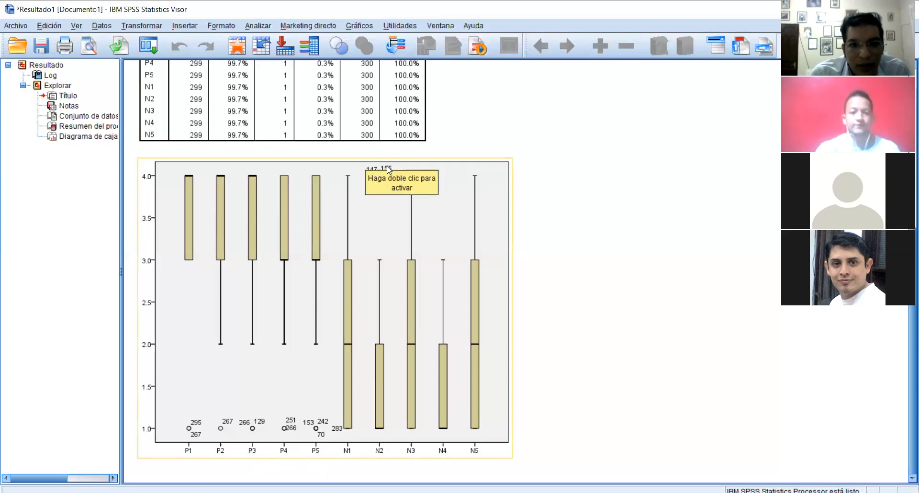
click(410, 227)
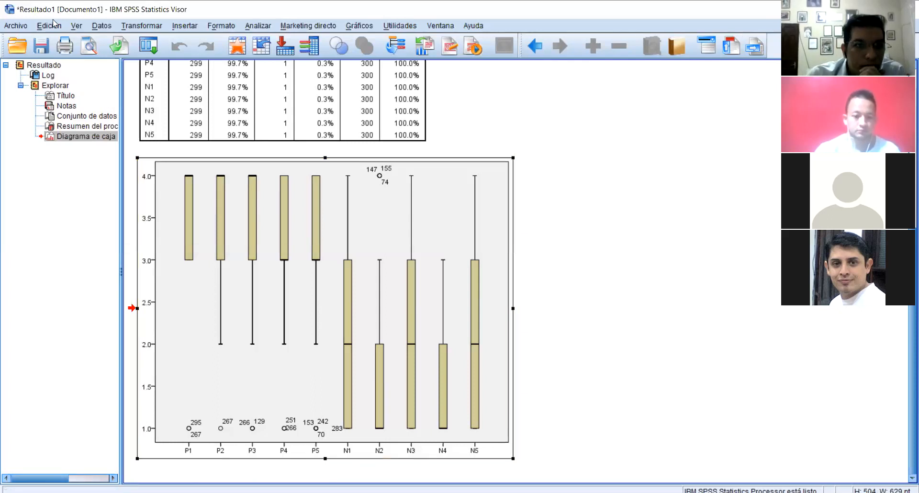
click(130, 27)
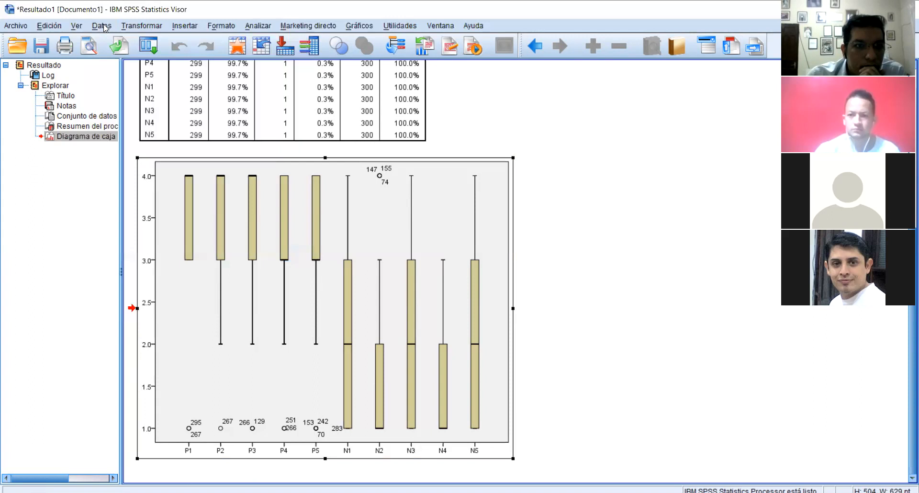
click(103, 26)
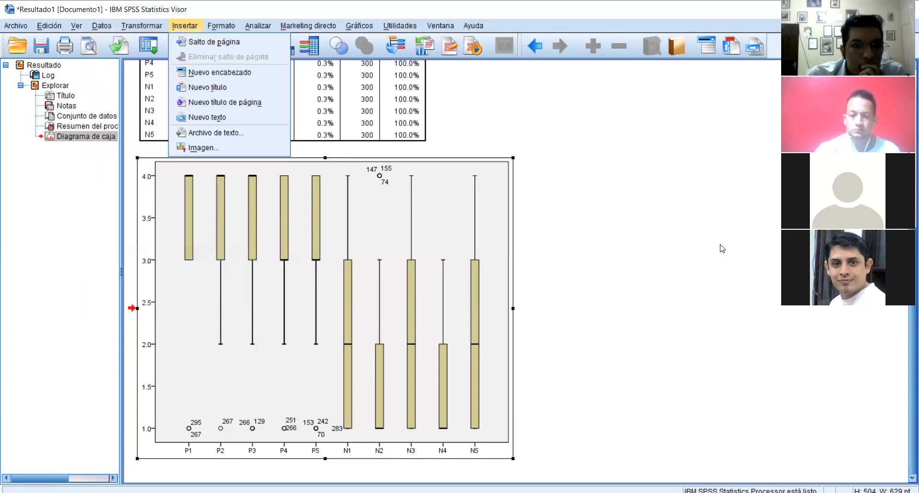
click(673, 155)
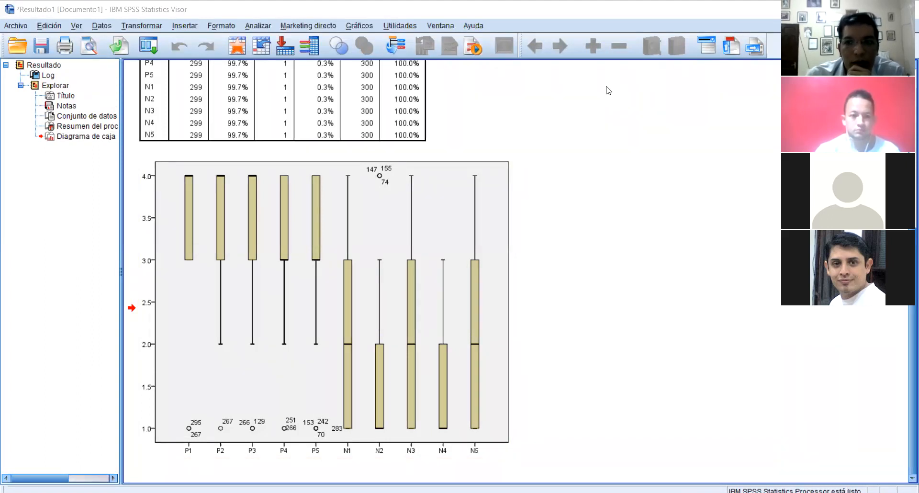
click(667, 436)
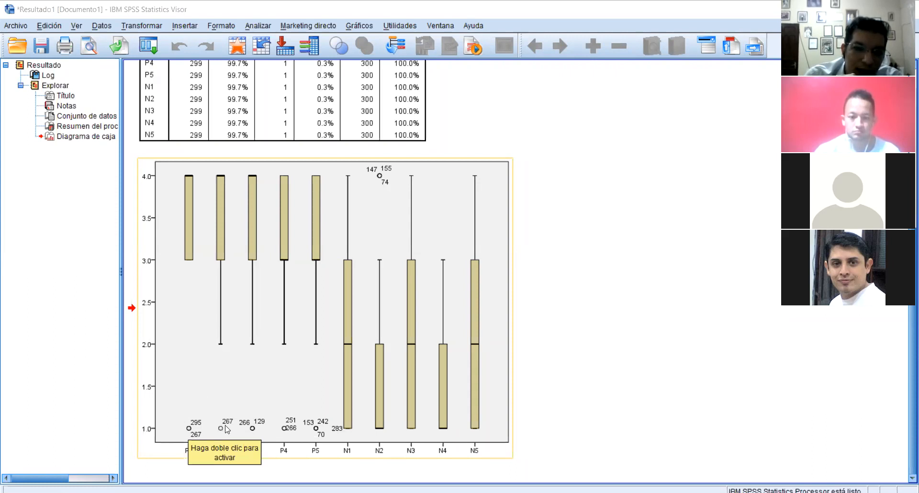
click(189, 430)
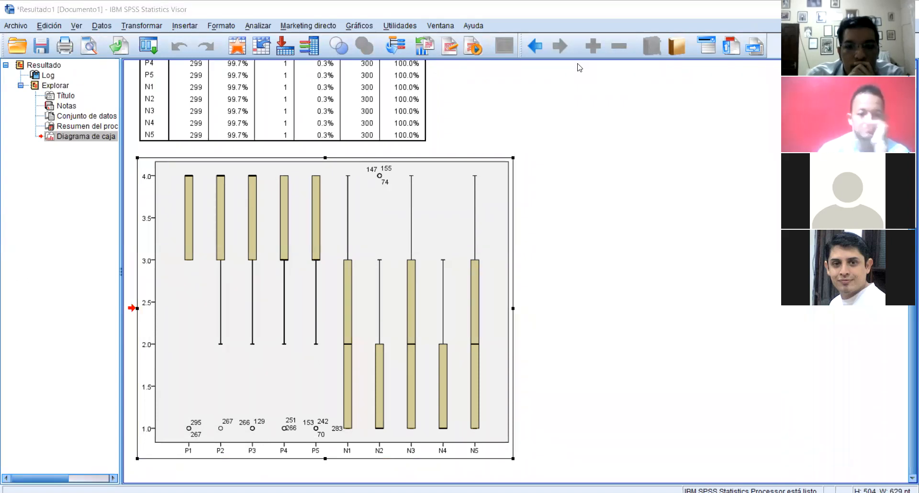
Return to the data records, locate outlier case 267 and delete its entire row.
click(707, 421)
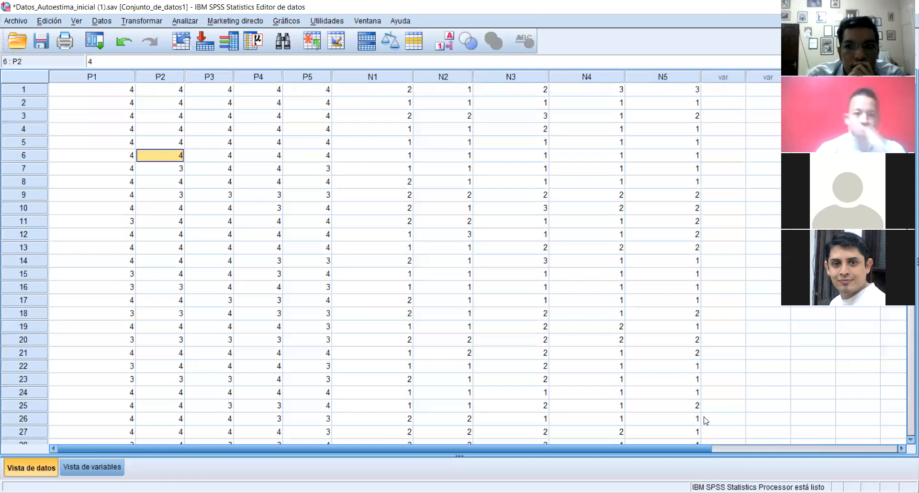
click(910, 349)
click(910, 349)
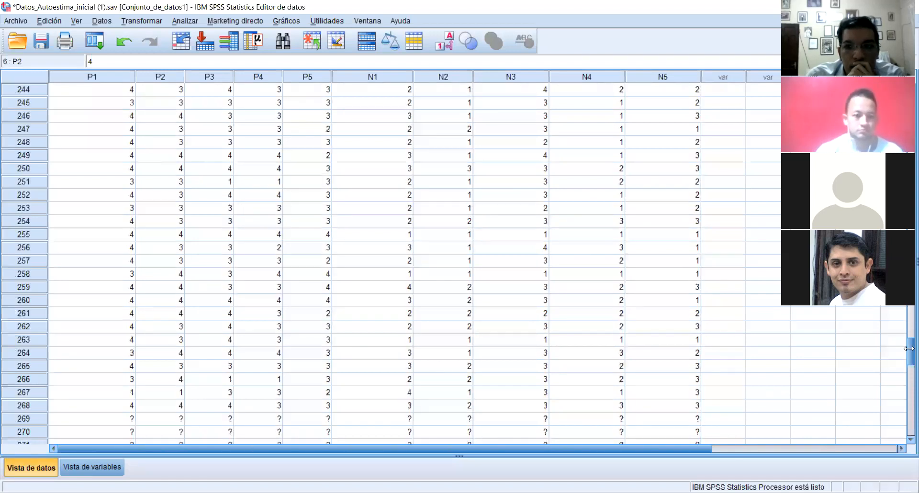
drag(907, 350, 906, 377)
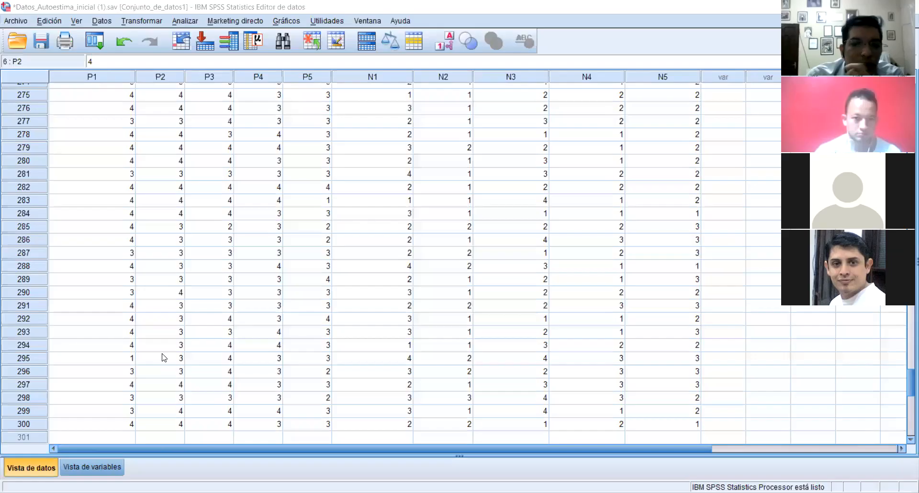
click(19, 241)
key(Up)
key(Up)
key(Up)
key(Up)
key(Up)
key(Up)
key(Up)
key(Up)
key(Up)
key(Up)
key(Up)
key(Up)
key(Up)
key(Up)
key(Up)
key(Up)
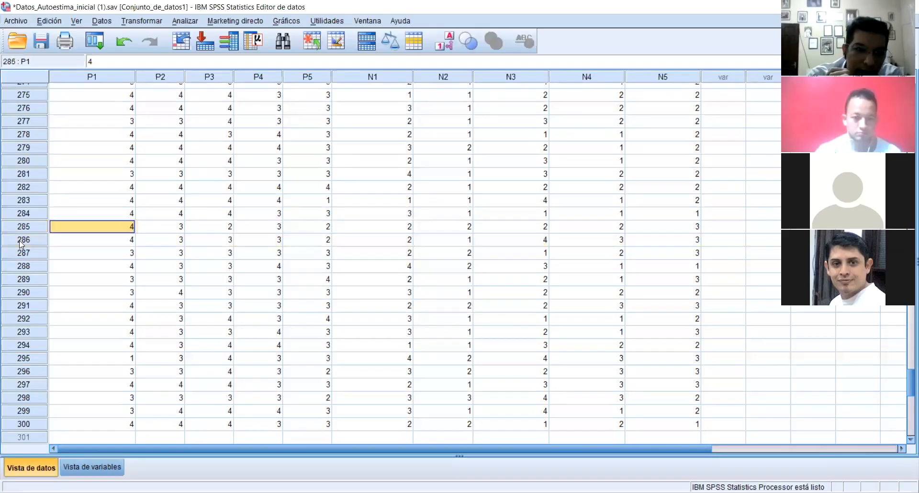
key(Up)
key(Up)
key(Up)
key(Up)
key(Up)
key(Up)
key(Up)
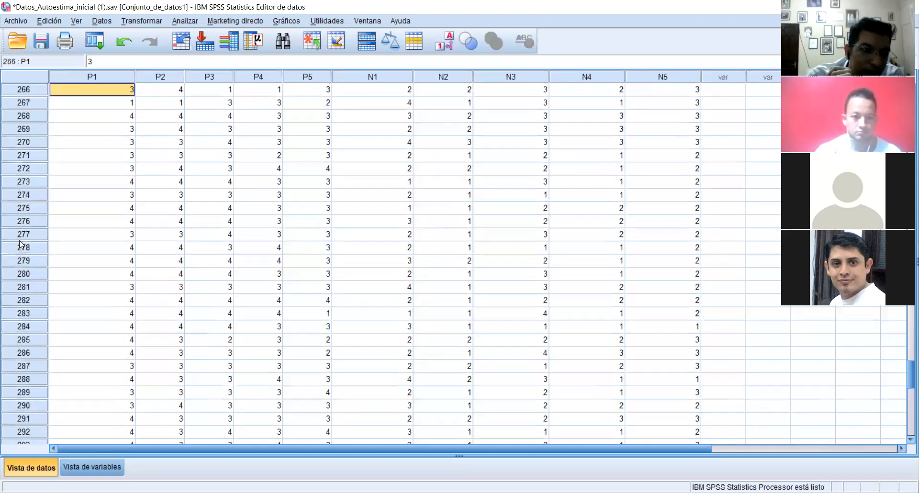
key(Down)
key(Down)
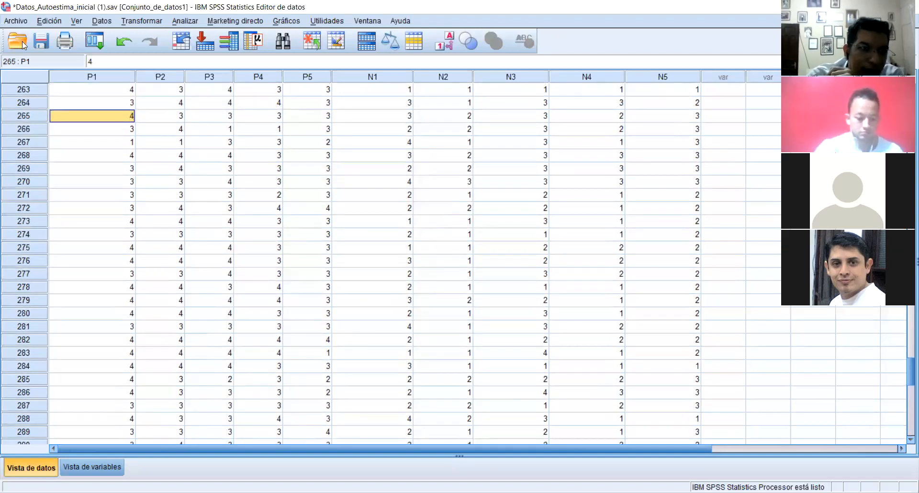
click(24, 142)
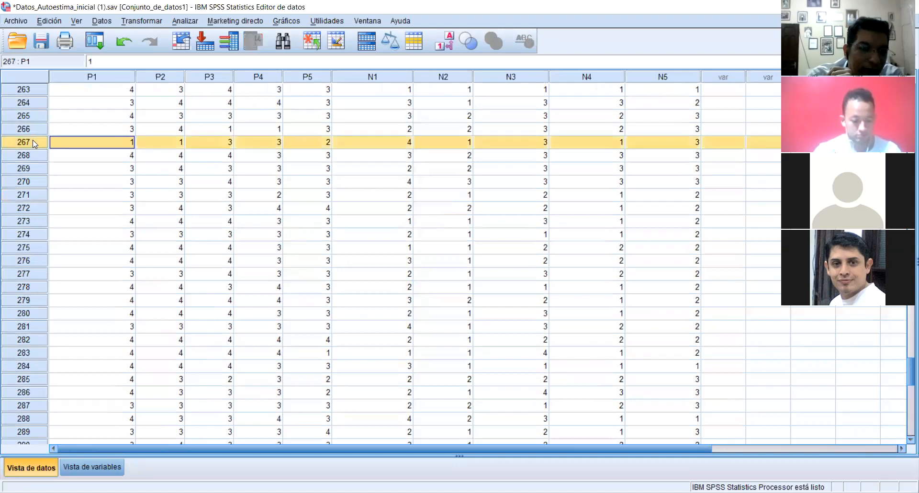
right_click(32, 139)
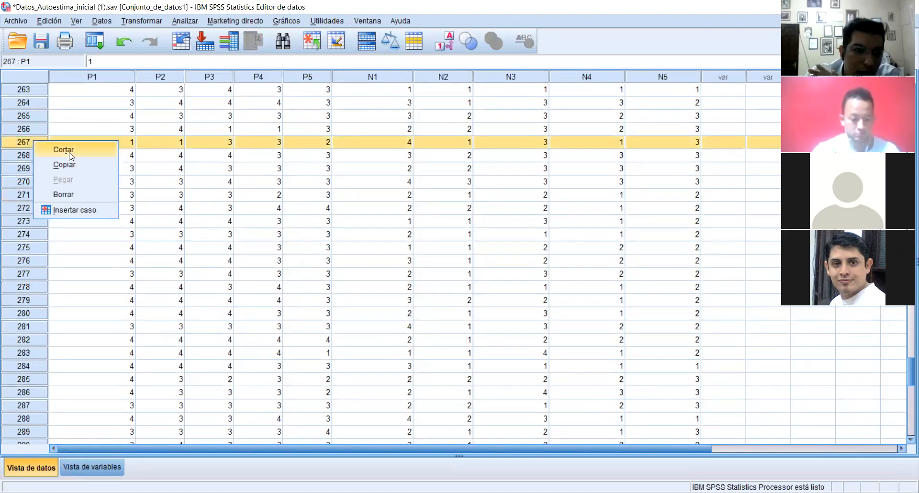
click(64, 194)
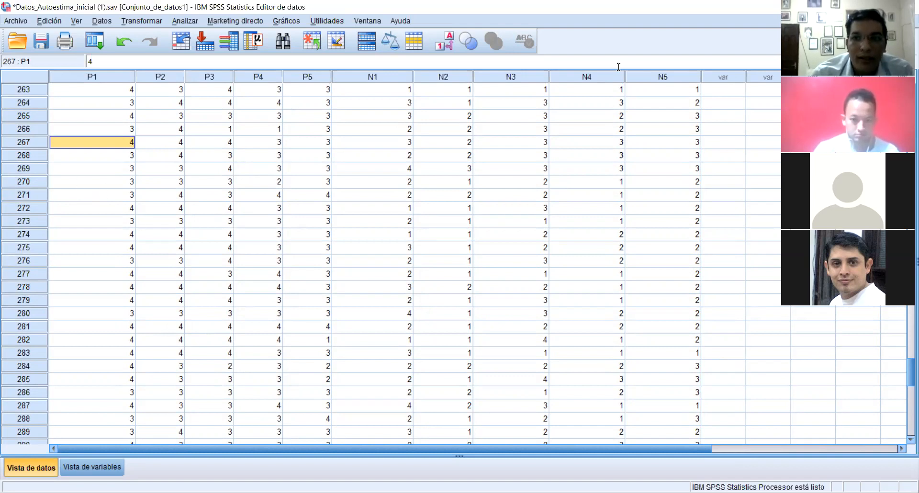
Rerun the simple legacy box plot for separate variables on items P1 to P5 and N1 to N5, and inspect the new outlier labels.
key(alt+Tab)
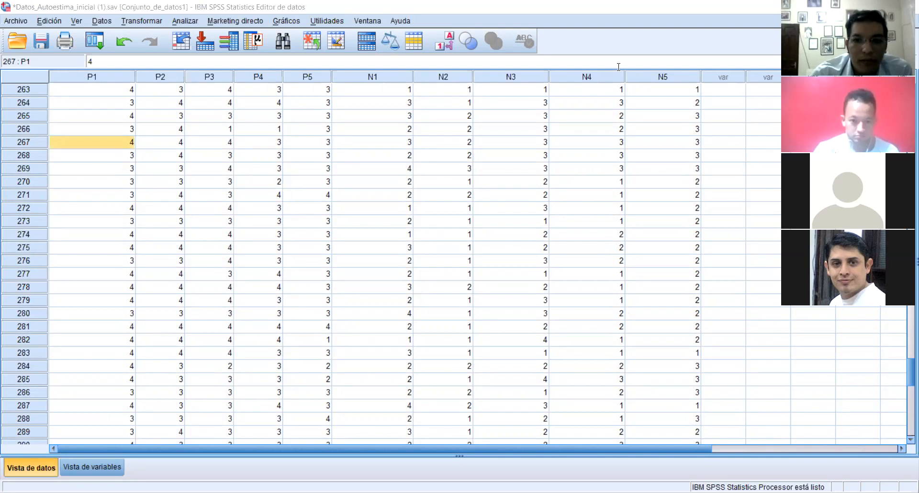
key(alt+Tab)
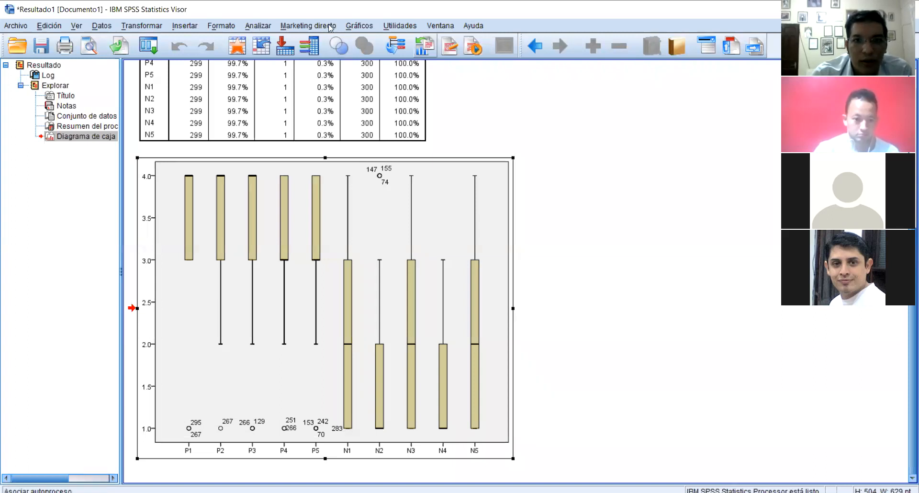
click(356, 26)
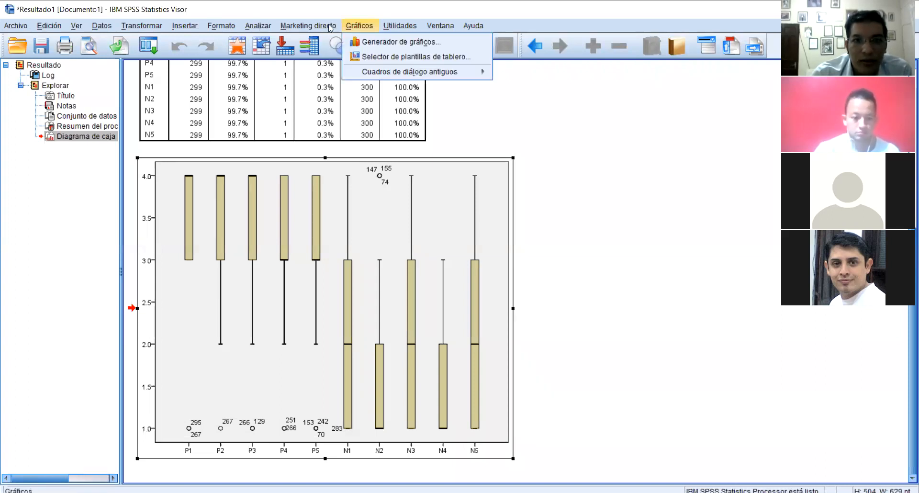
mouse_move(411, 72)
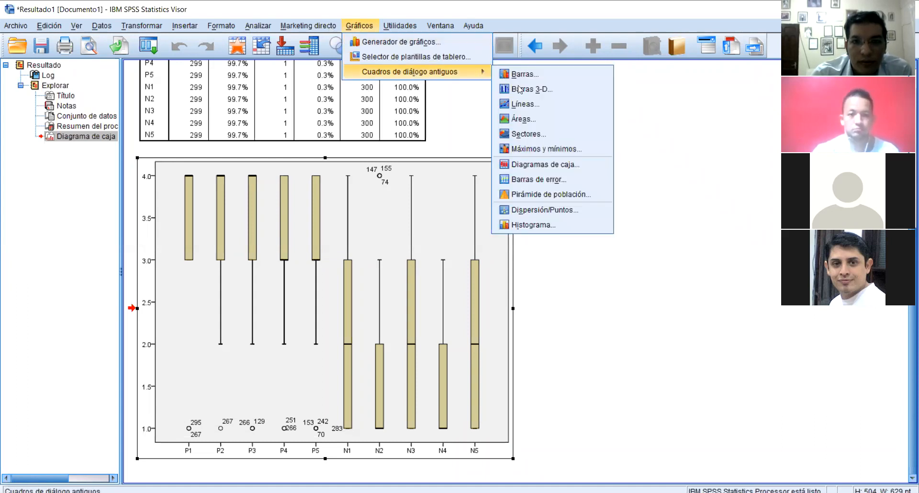
click(525, 164)
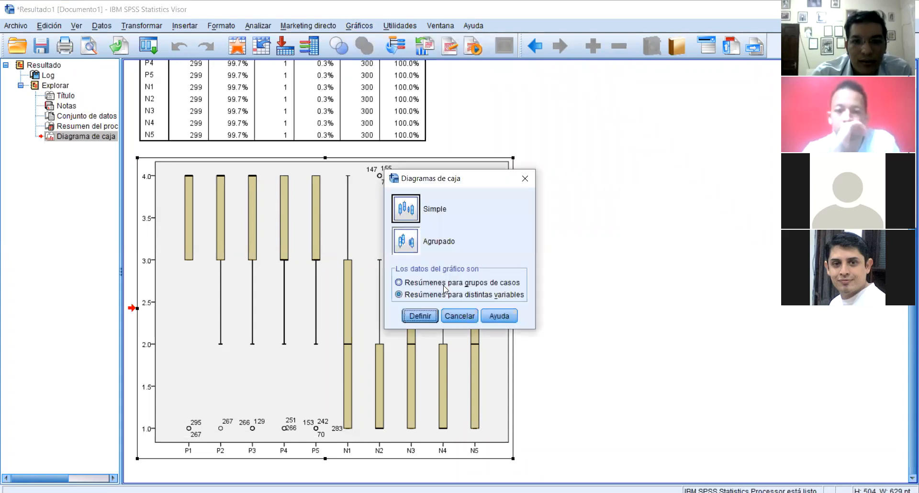
click(427, 319)
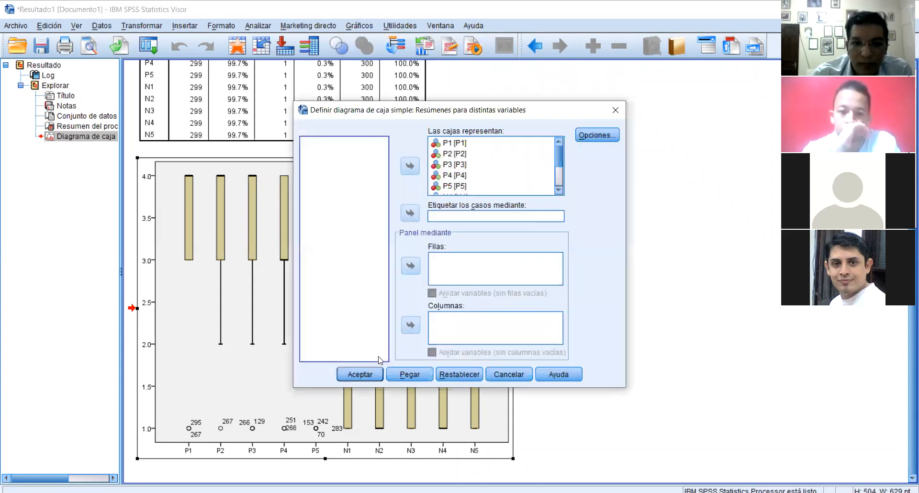
click(377, 374)
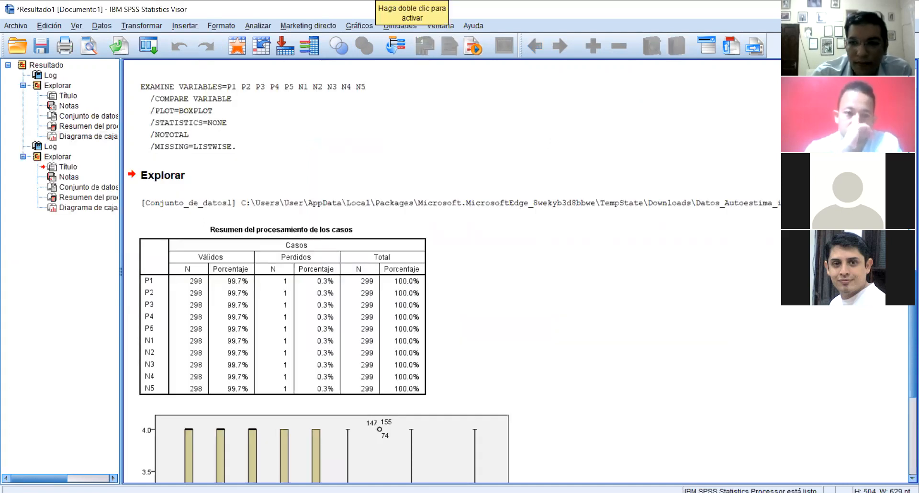
drag(913, 311, 905, 386)
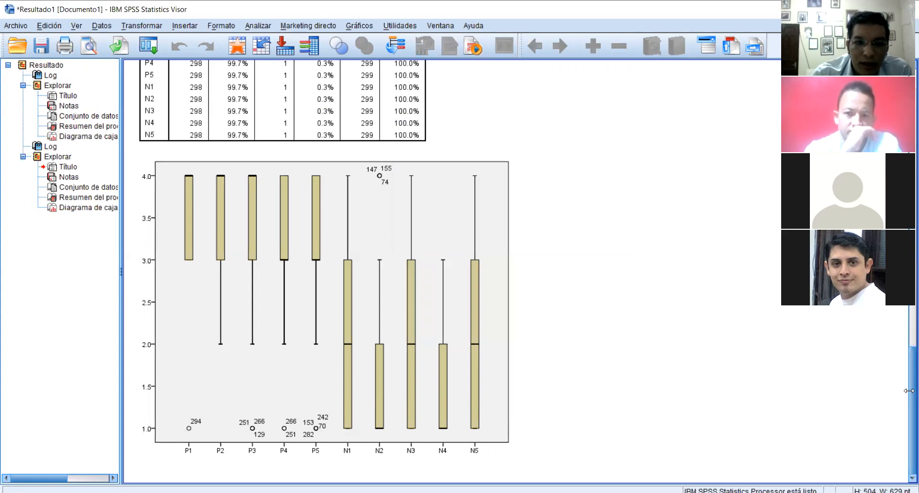
click(211, 433)
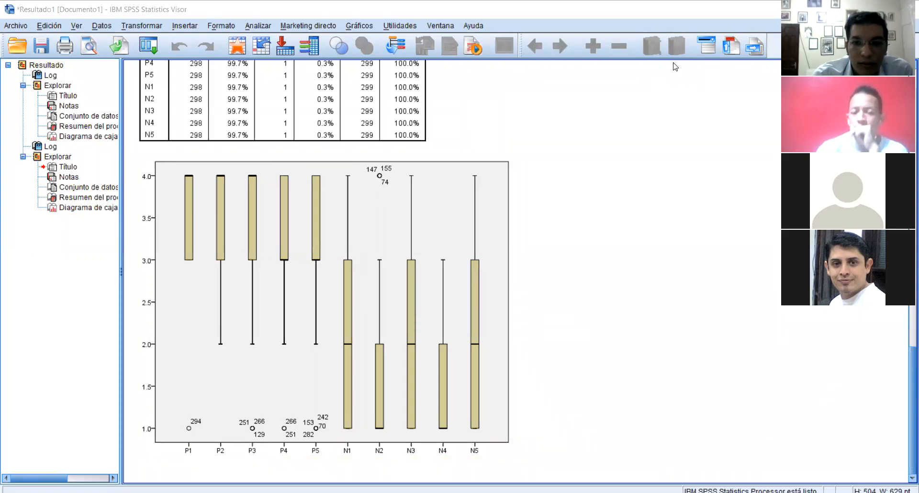
Return to the data records, locate outlier case 294 and delete its entire row.
key(alt+Tab)
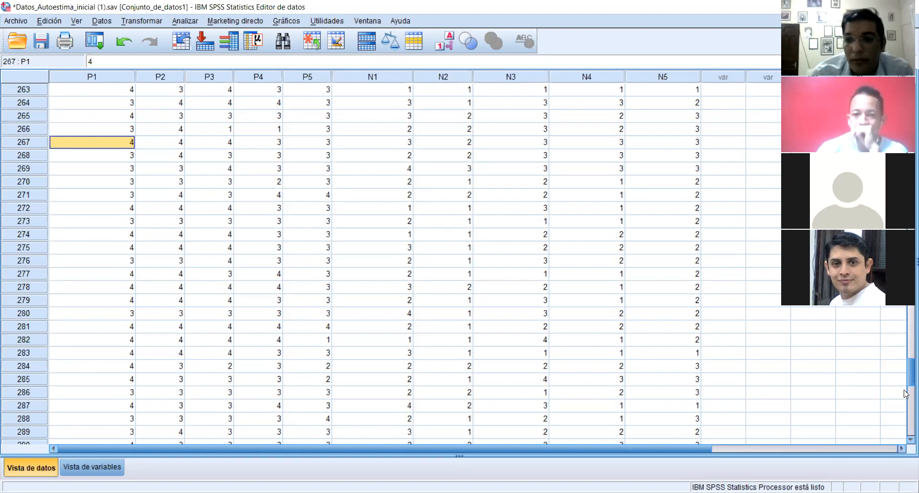
drag(907, 378, 907, 397)
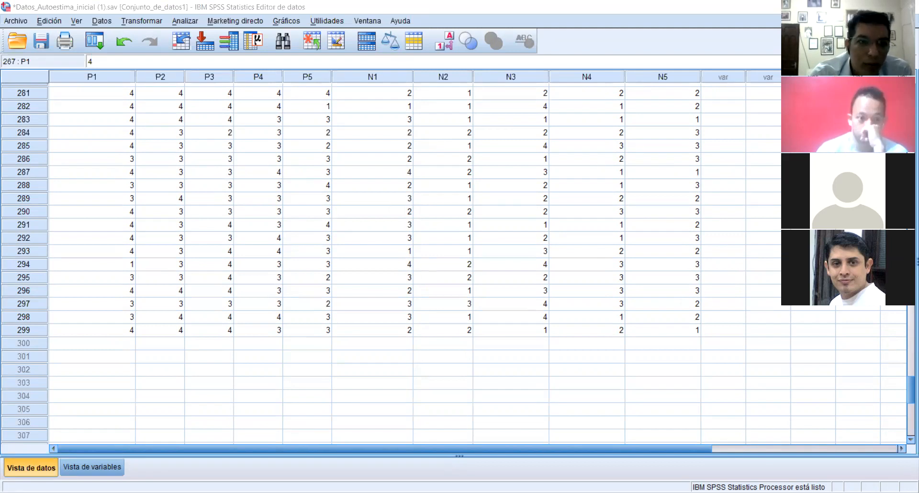
click(28, 263)
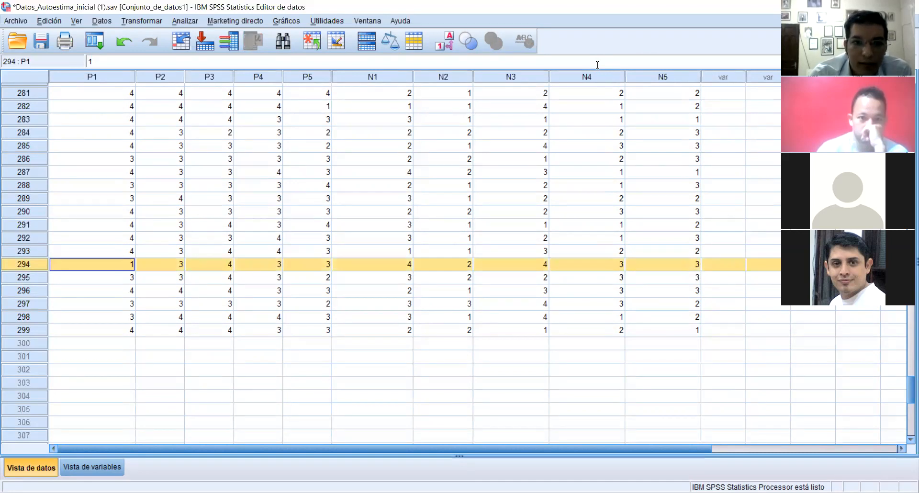
key(alt+Tab)
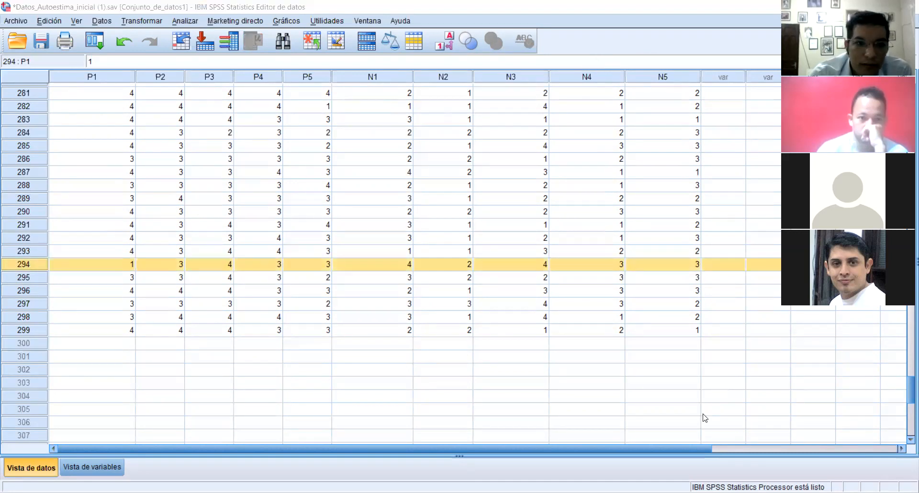
right_click(35, 265)
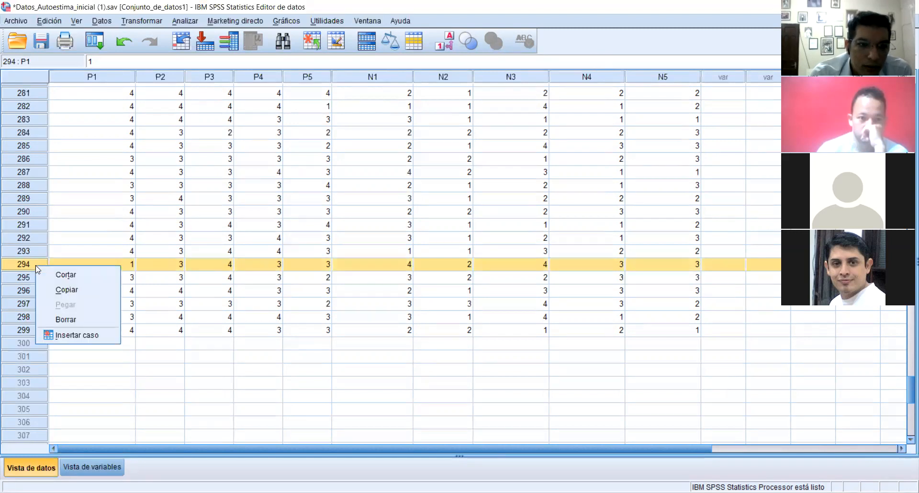
click(66, 320)
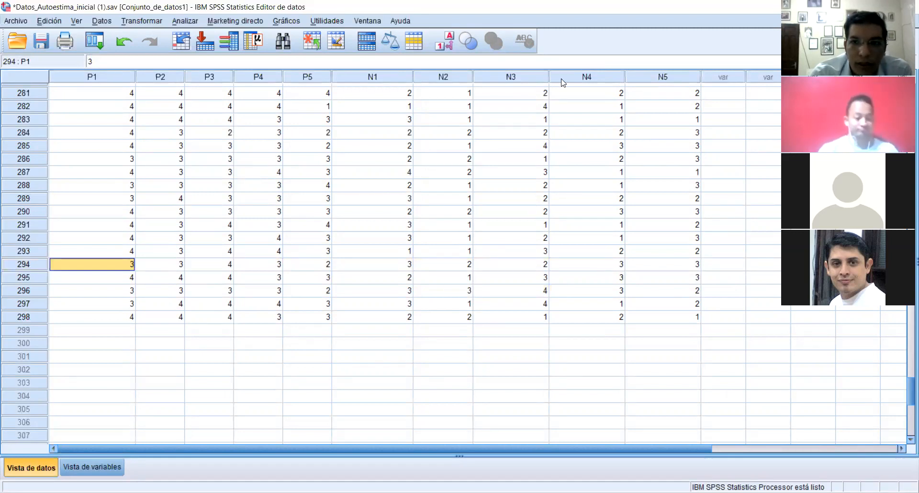
Regenerate the simple legacy box plot of items P1 to P5 and N1 to N5 without case 294, and examine its outlier labels.
key(alt+Tab)
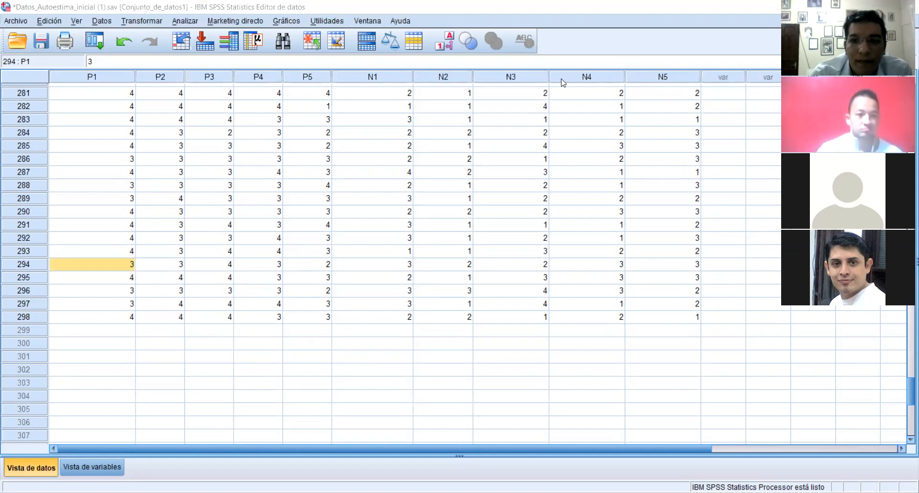
key(alt+Tab)
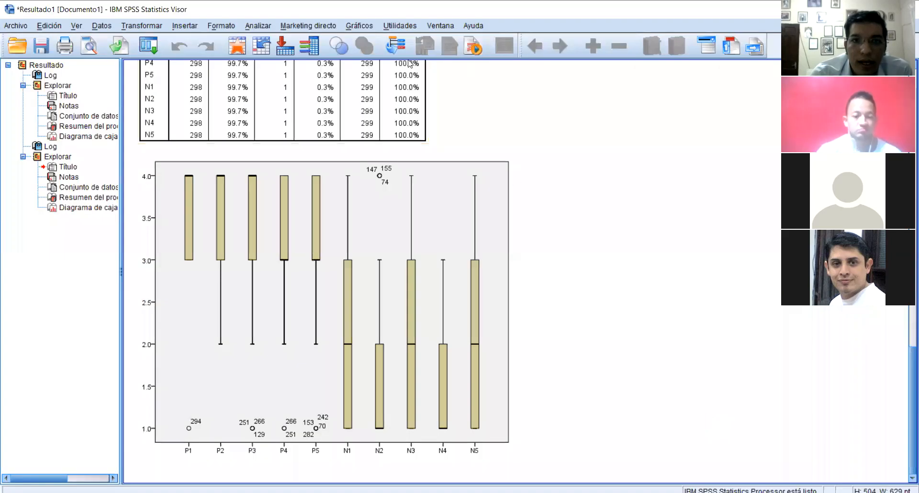
click(359, 26)
mouse_move(406, 70)
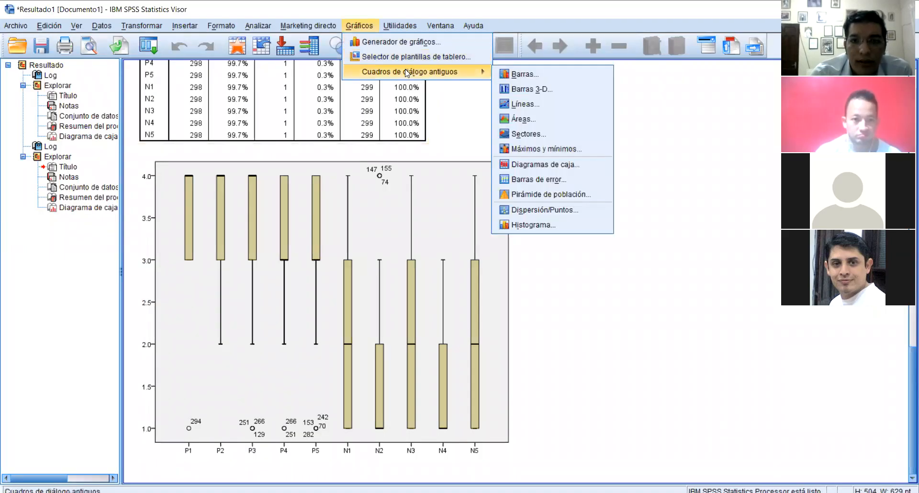
click(569, 82)
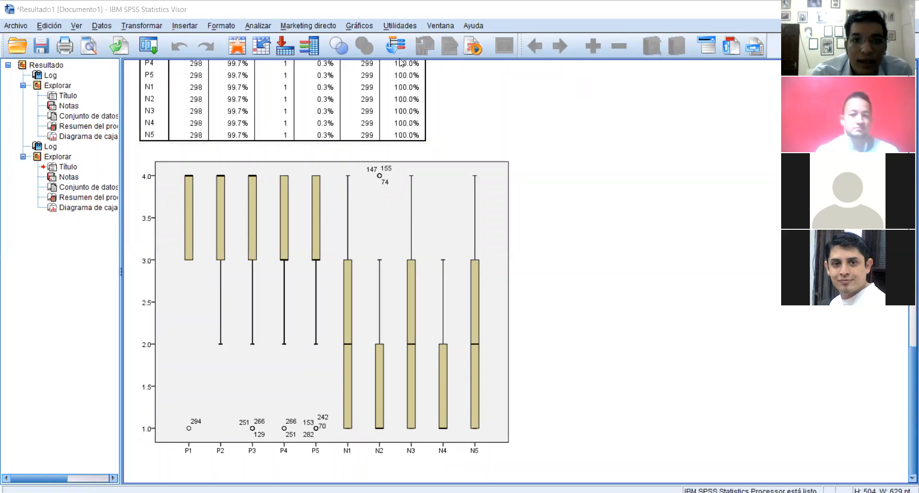
click(359, 26)
mouse_move(478, 76)
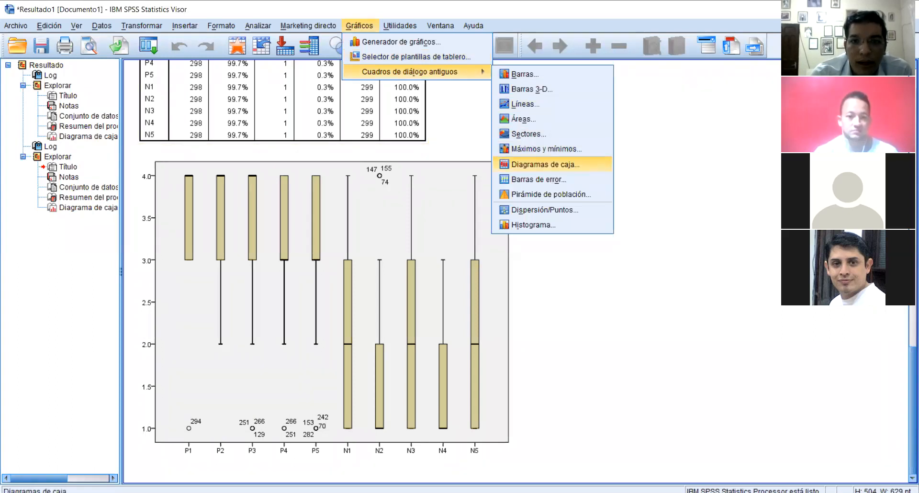
click(540, 165)
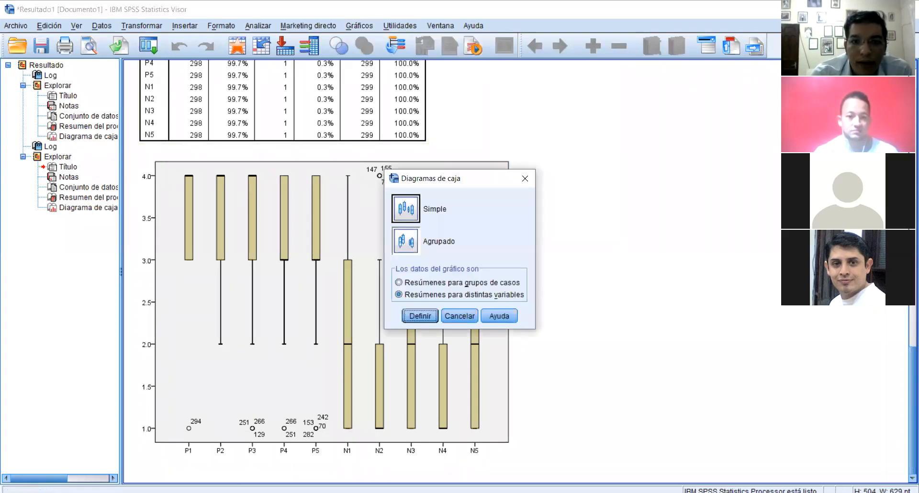
click(418, 315)
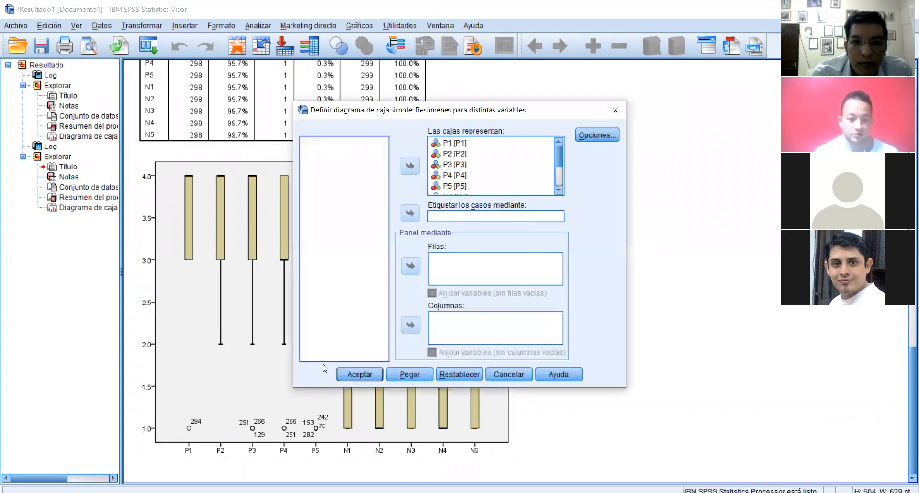
click(350, 375)
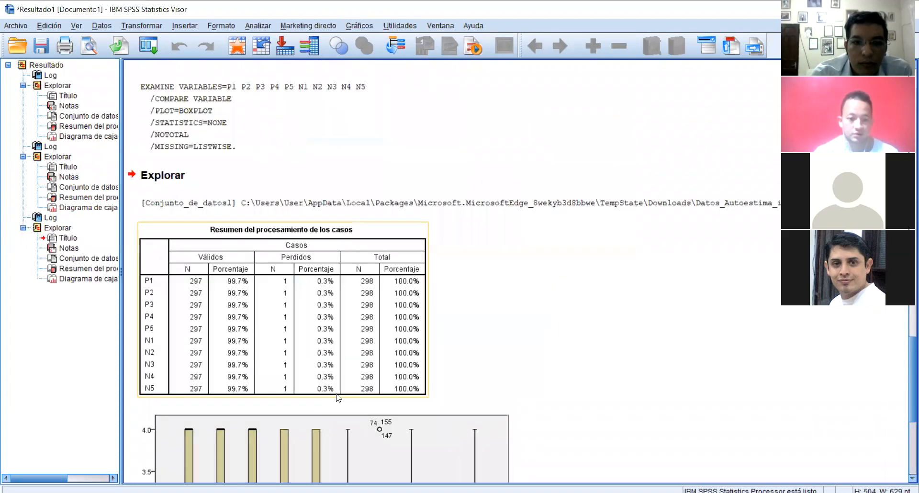
scroll(476, 369, down, 5)
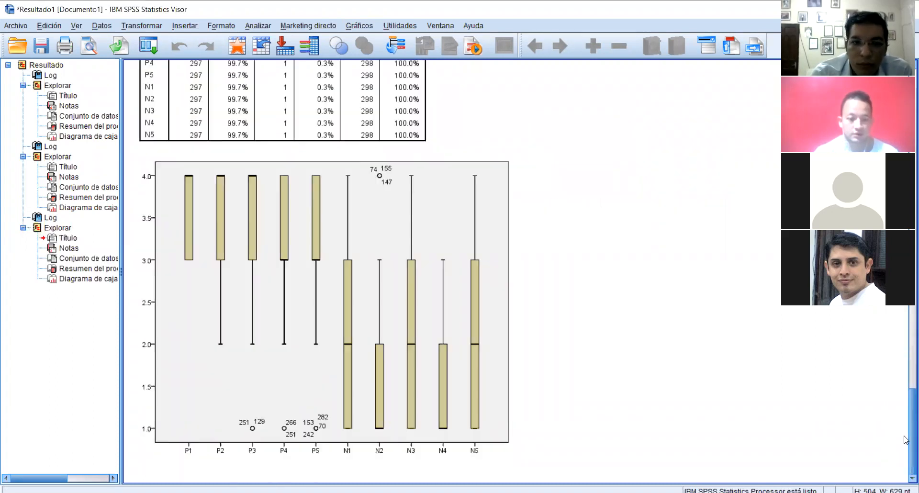
click(214, 418)
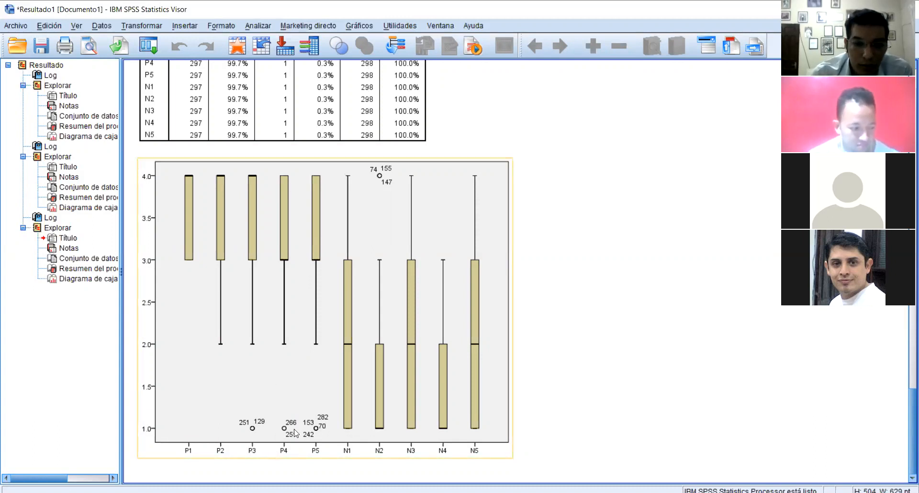
click(410, 155)
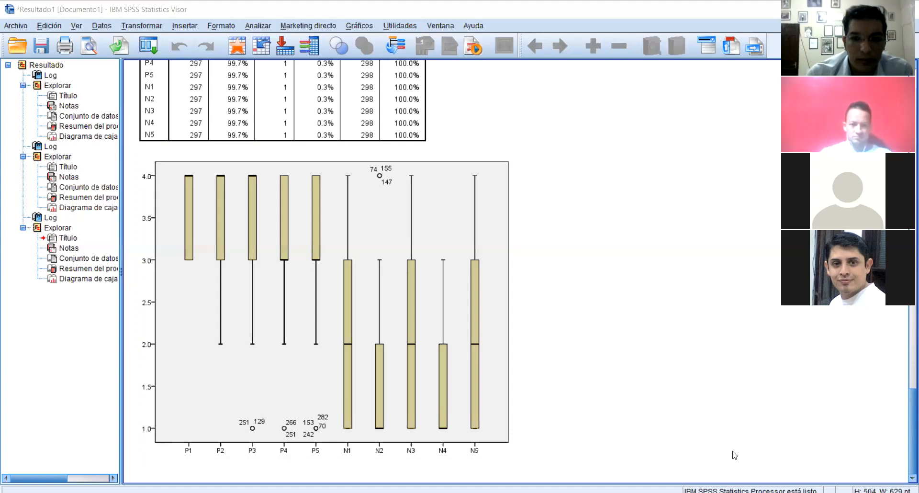
Return to the data editor and save the cleaned dataset Datos_Autoestima_inicial (1).sav.
key(alt+Tab)
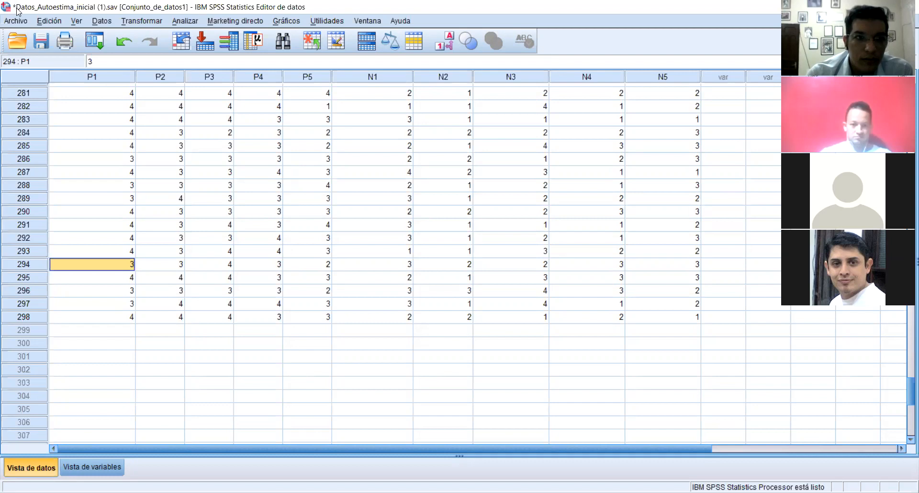
click(17, 22)
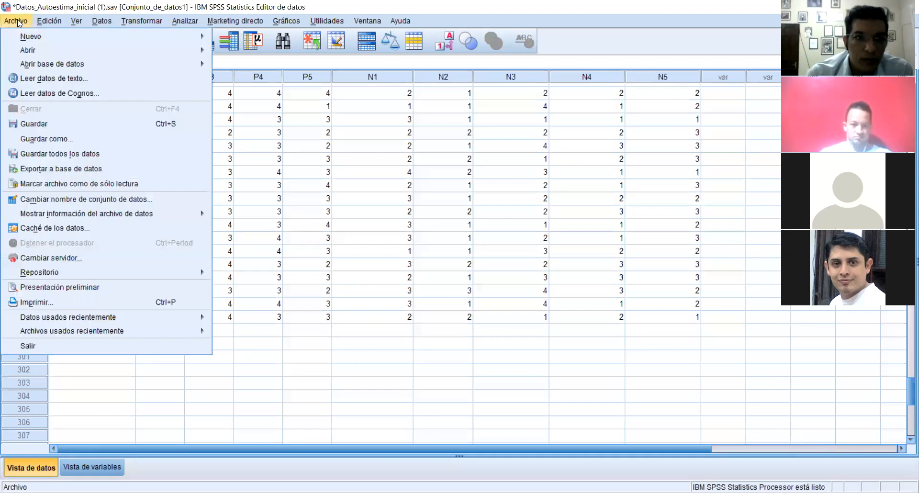
click(48, 126)
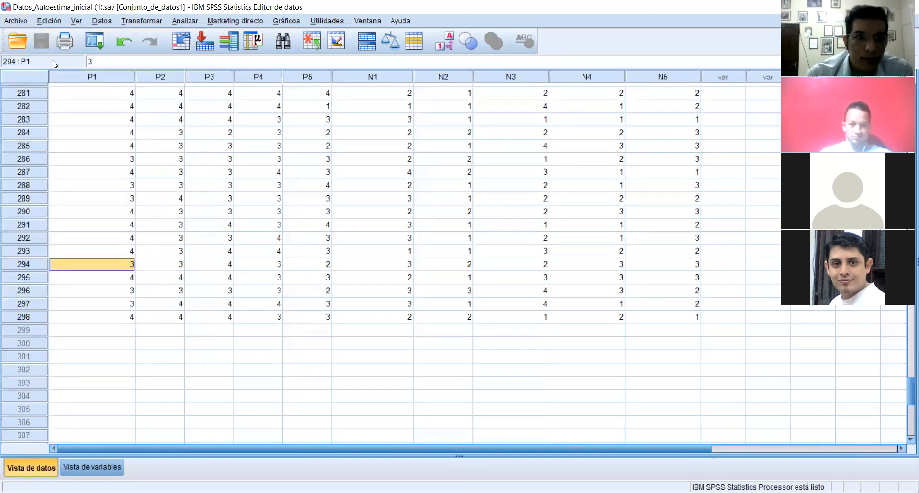
Start opening another data file and browse to the Elaboración de instrumentos cuantitativos folder on the desktop.
click(25, 26)
mouse_move(33, 57)
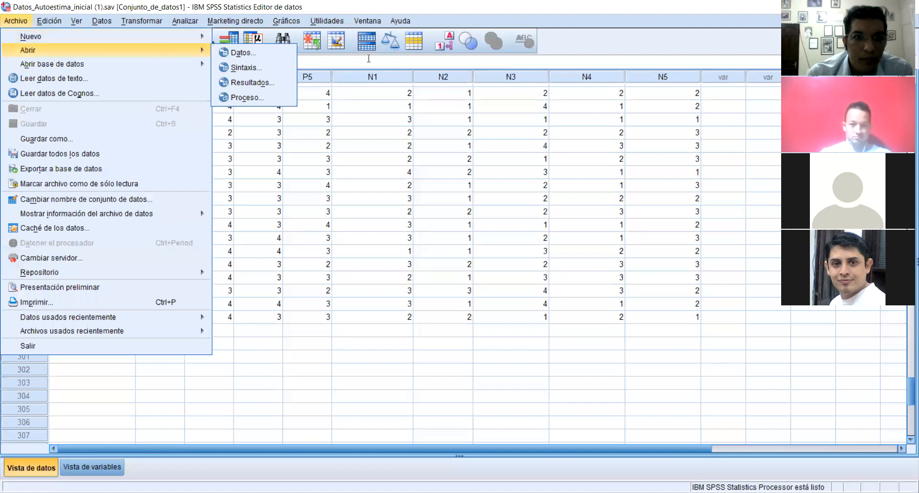
click(279, 55)
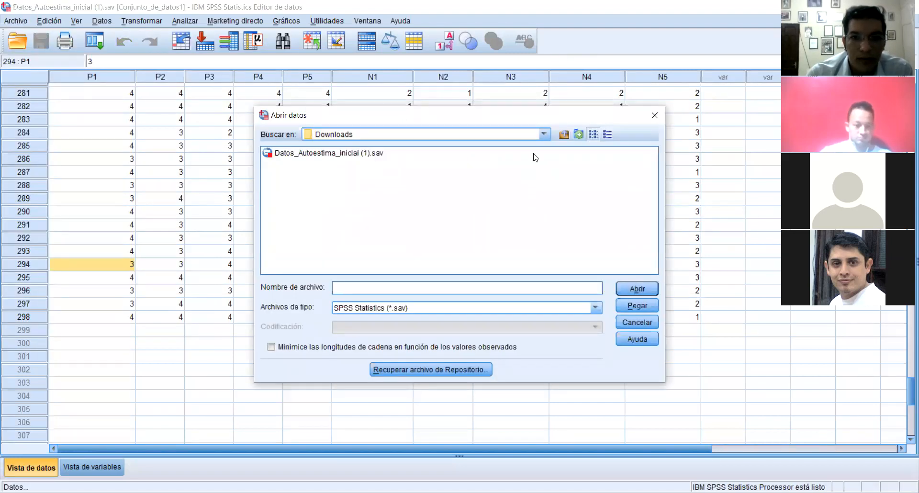
click(544, 134)
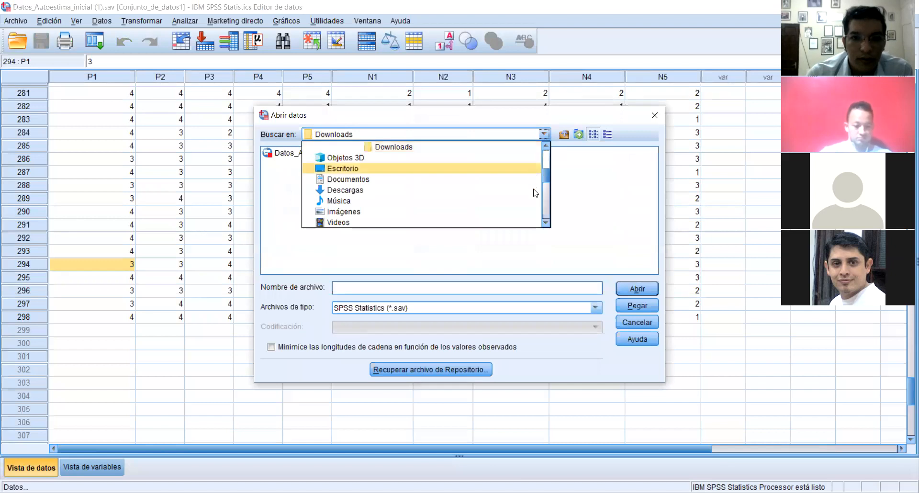
scroll(547, 181, up, 2)
drag(547, 181, 547, 216)
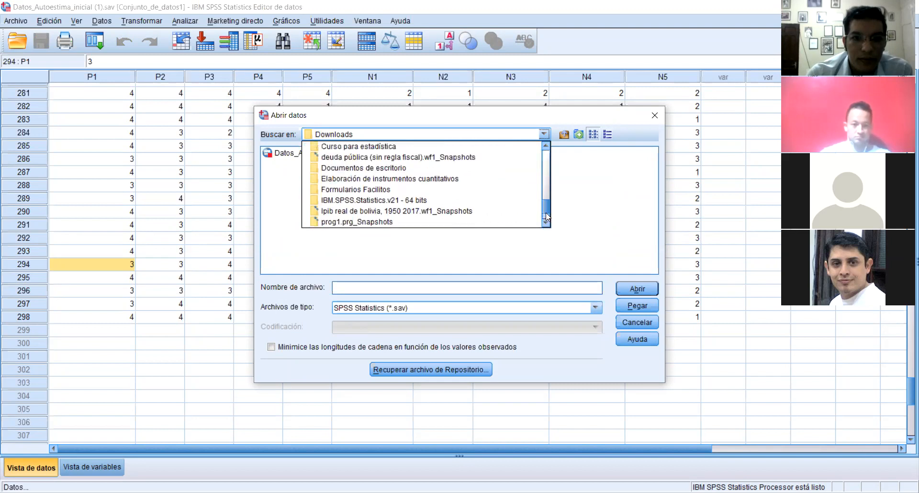
click(442, 180)
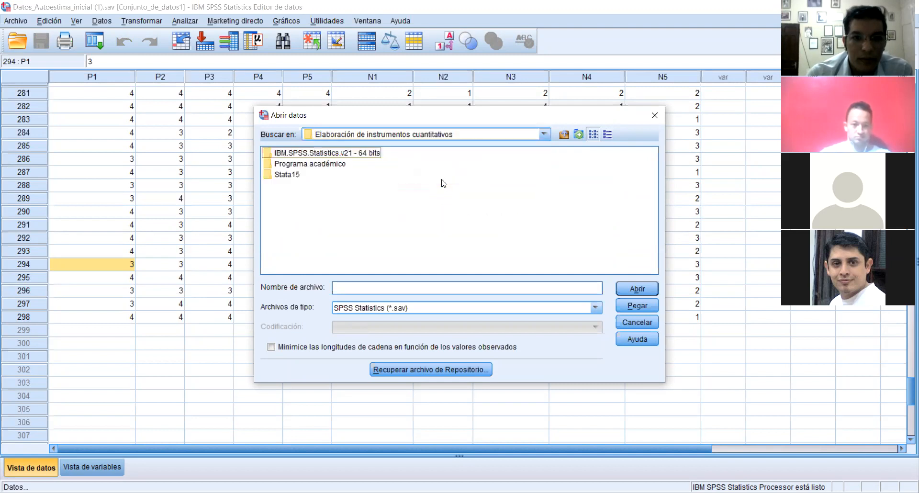
Open Datos_Autoestima_final.sav from Dropbox, in Material de clases > Elaboración de instrumentos cuantitativos > Talleres.
click(545, 133)
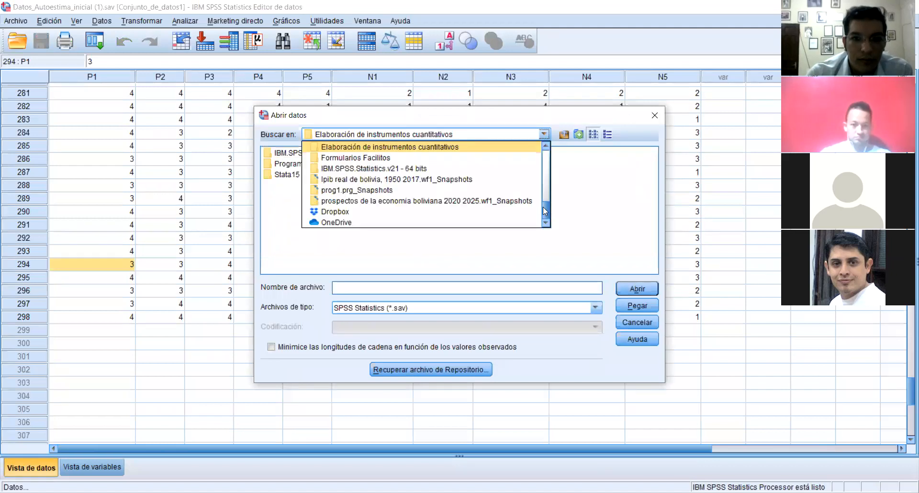
mouse_move(543, 206)
mouse_down()
mouse_move(546, 166)
mouse_move(544, 211)
mouse_up()
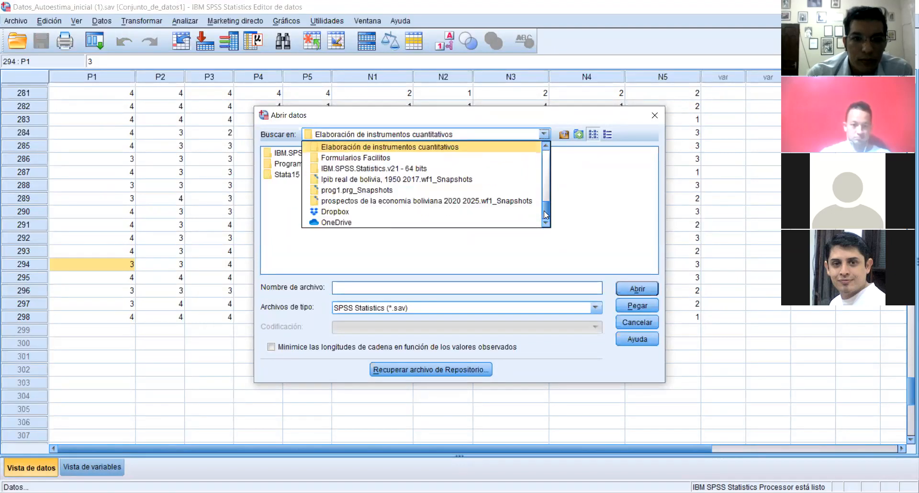
click(324, 214)
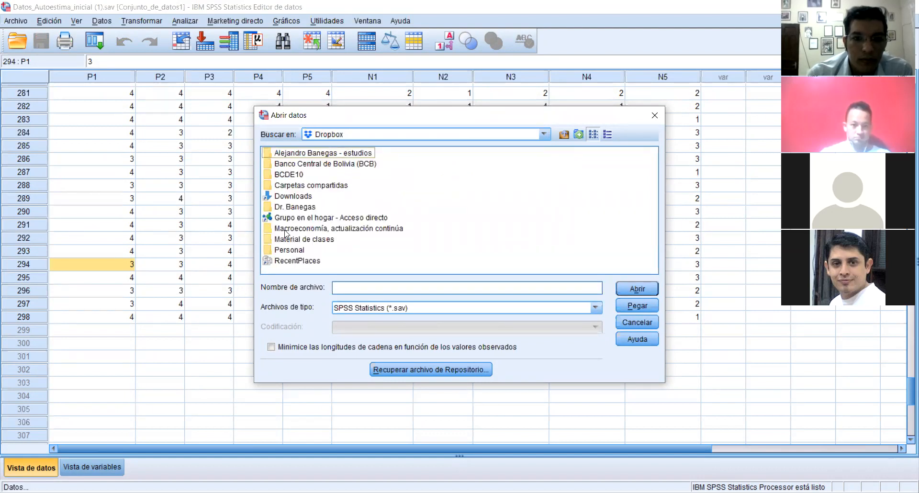
double_click(294, 241)
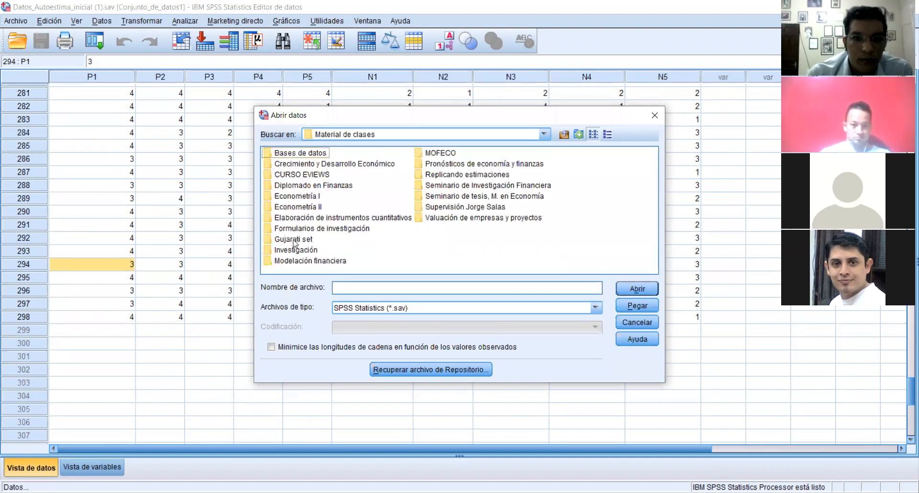
double_click(343, 218)
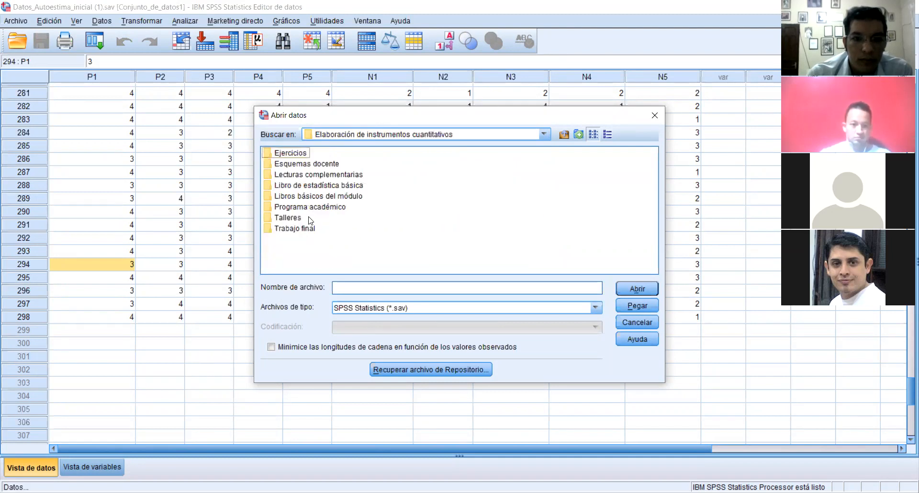
double_click(293, 220)
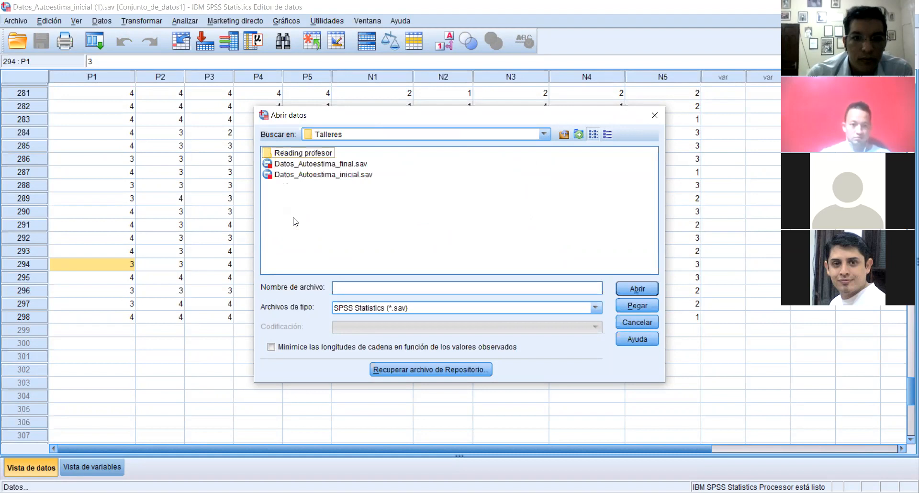
double_click(342, 163)
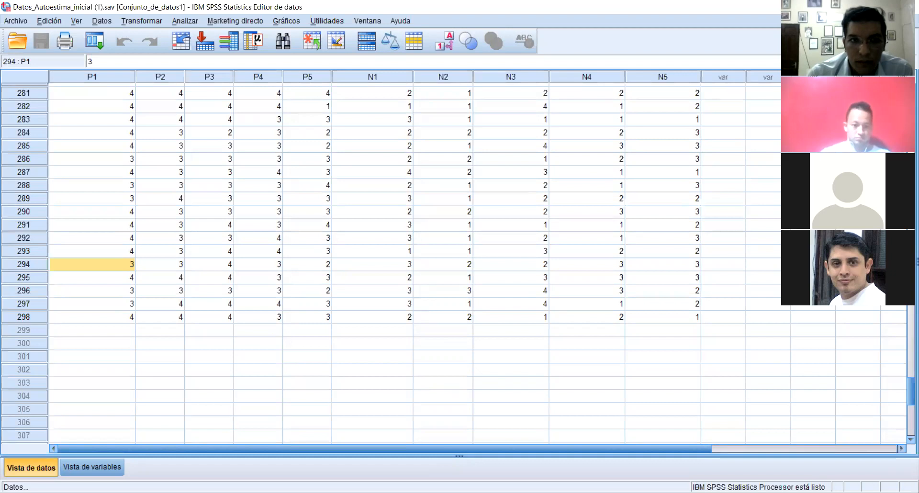
key(alt+Tab)
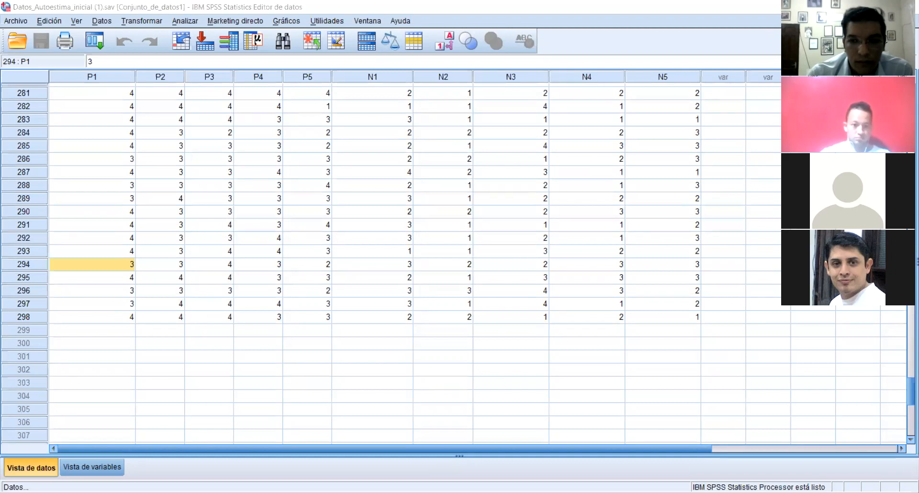
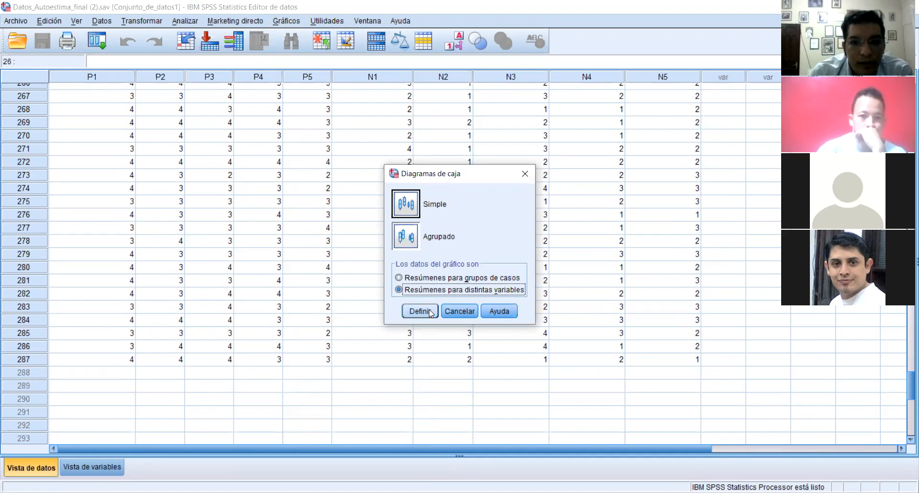
Generate a simple box plot of separate variables for items P1 to P5 and N1 to N5.
click(429, 309)
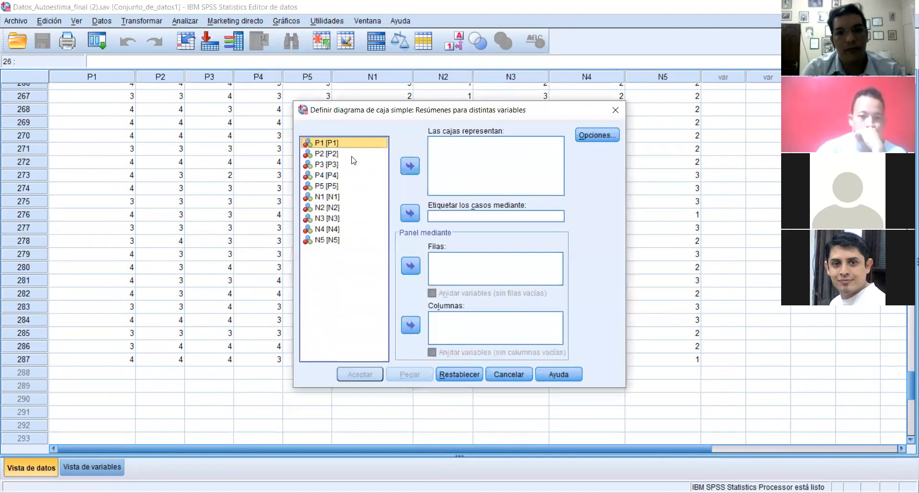
key(shift+Down)
key(shift+Down)
key(shift+Down)
key(shift+Down)
key(shift+Down)
key(shift+Down)
key(shift+Down)
key(shift+Down)
key(shift+Down)
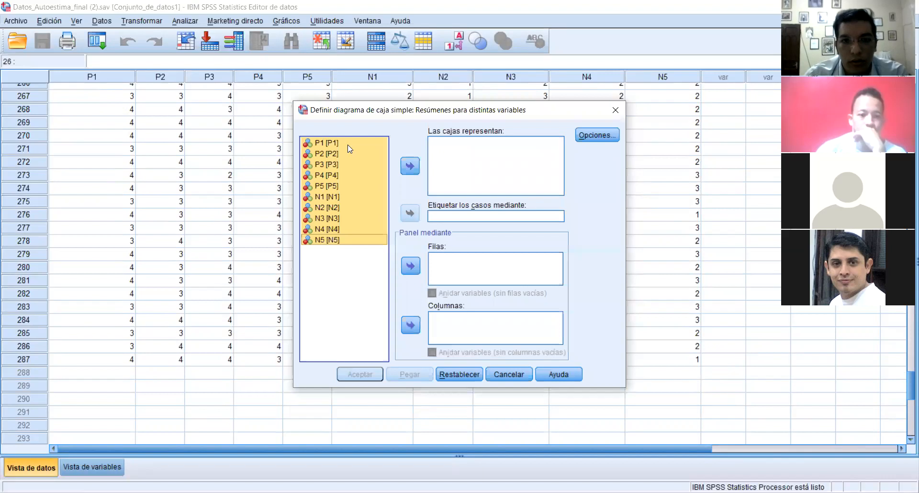
click(412, 161)
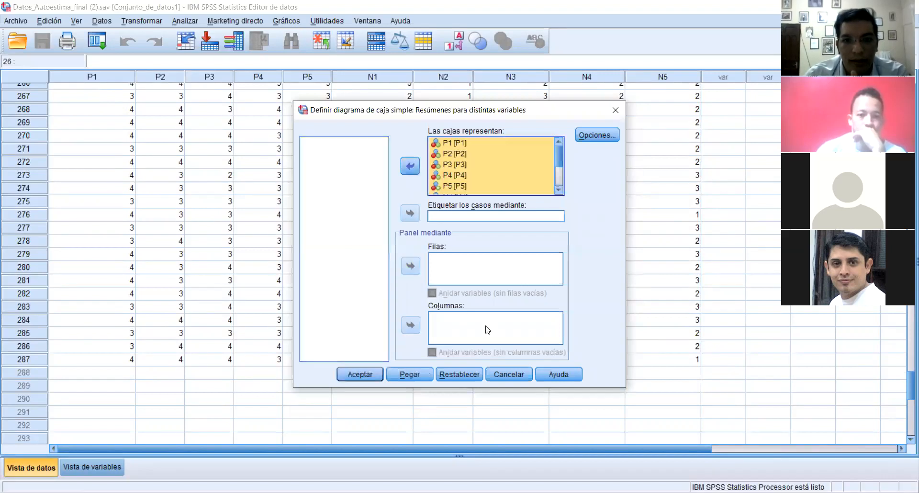
click(360, 374)
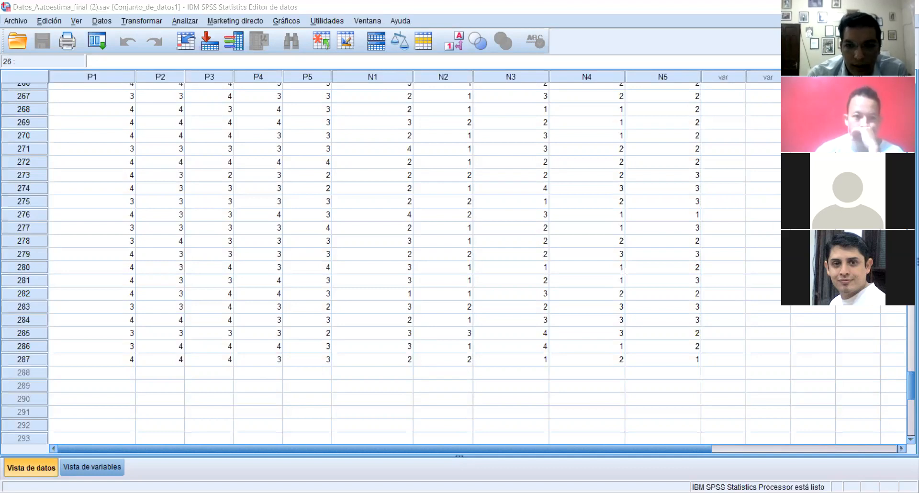
Switch to the workshop PDF in Adobe Reader, review its task list, and return to the SPSS data editor.
key(alt+Tab)
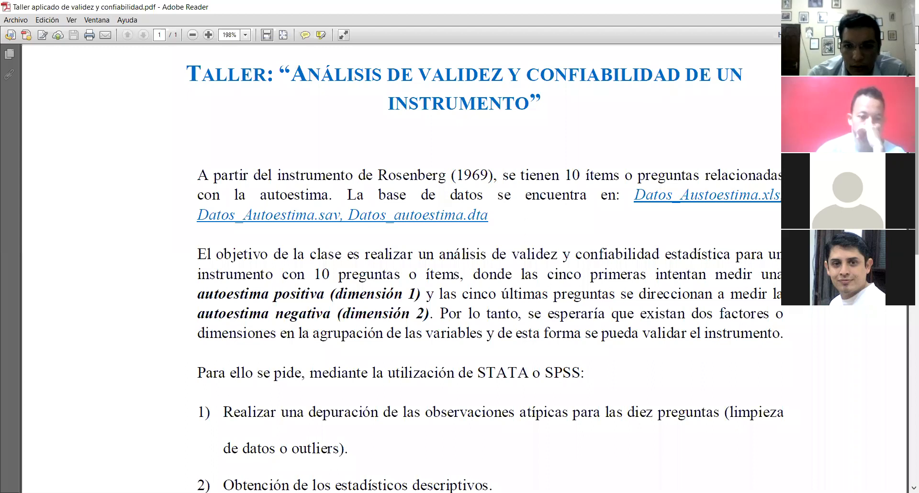
scroll(460, 268, down, 3)
scroll(460, 268, down, 2)
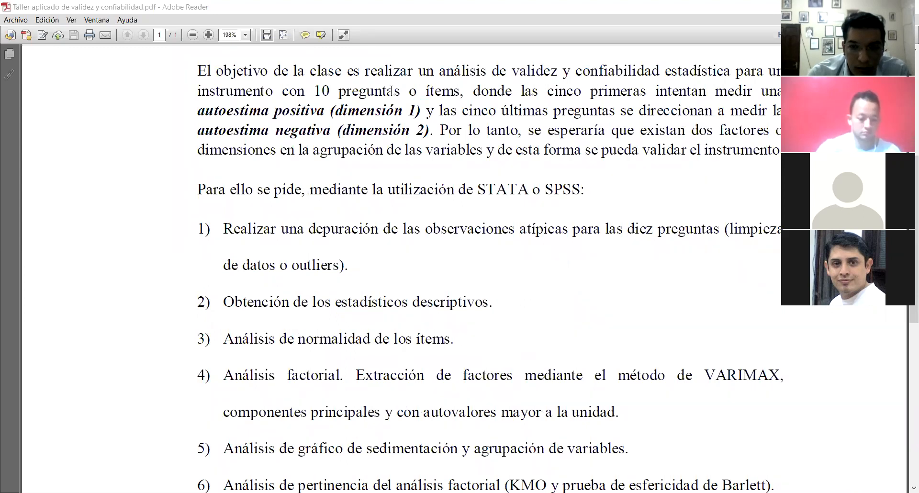
click(700, 410)
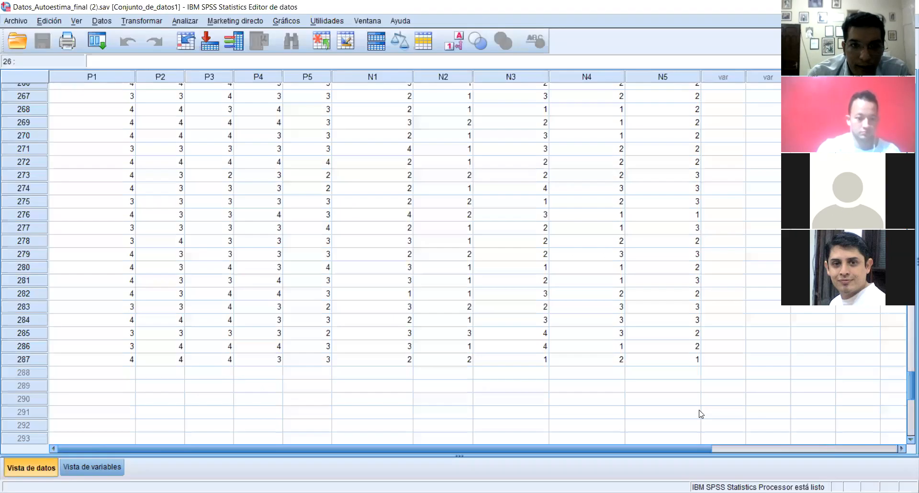
Start a Descriptives analysis and add items P1 to P5 and N1 to N5 as its variables.
click(192, 21)
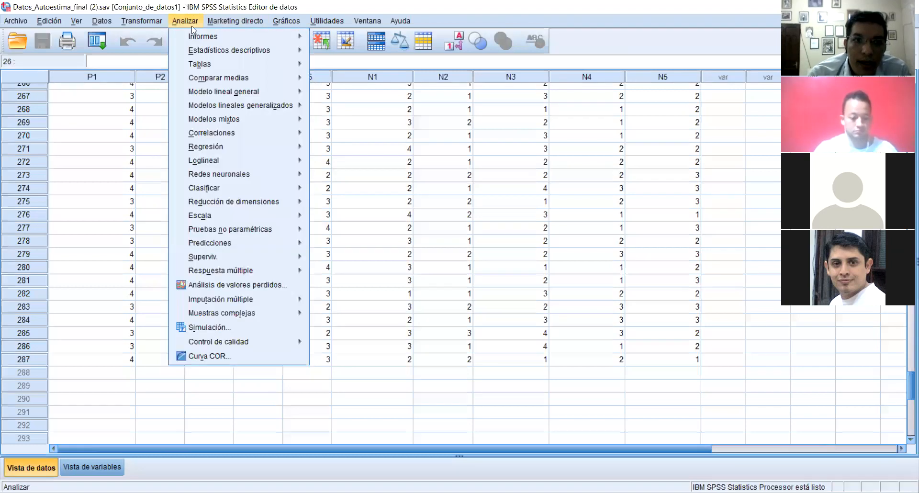
mouse_move(207, 53)
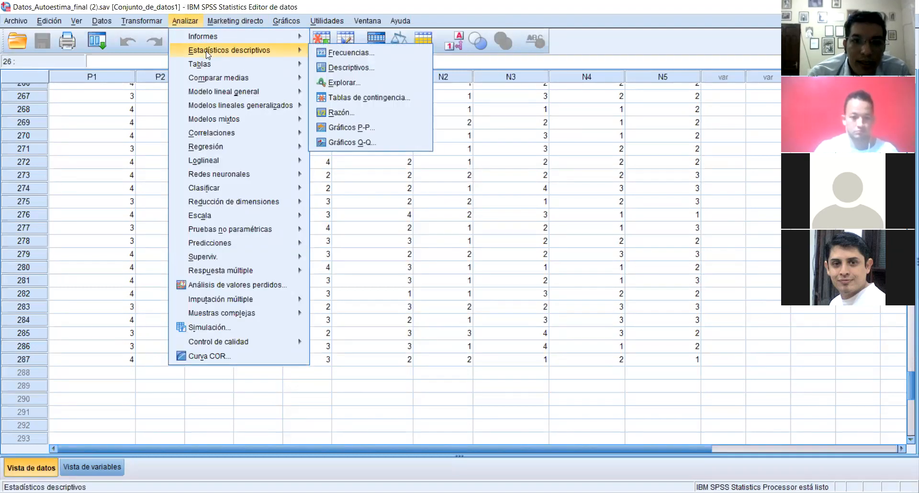
click(337, 75)
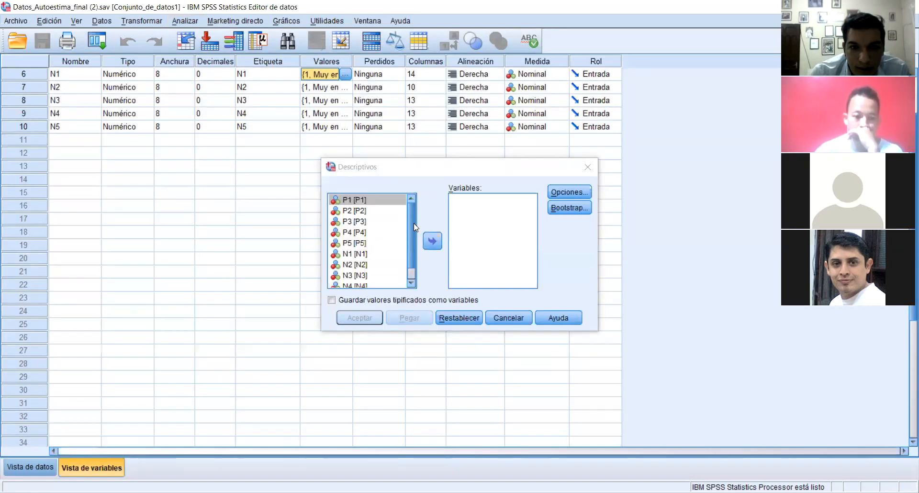
click(384, 203)
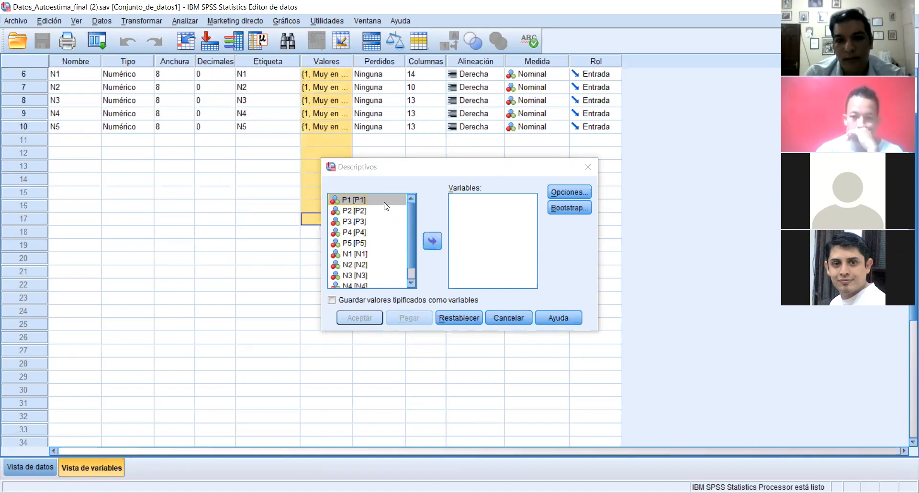
click(388, 210)
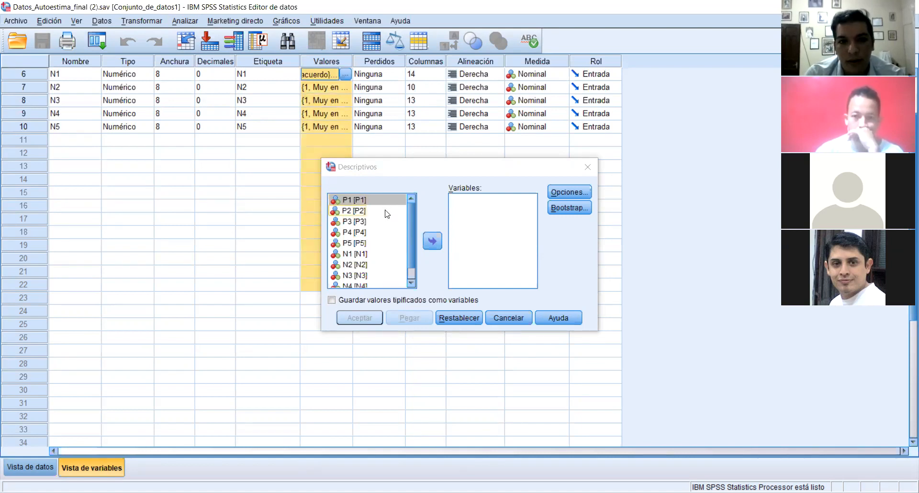
shift+click(387, 214)
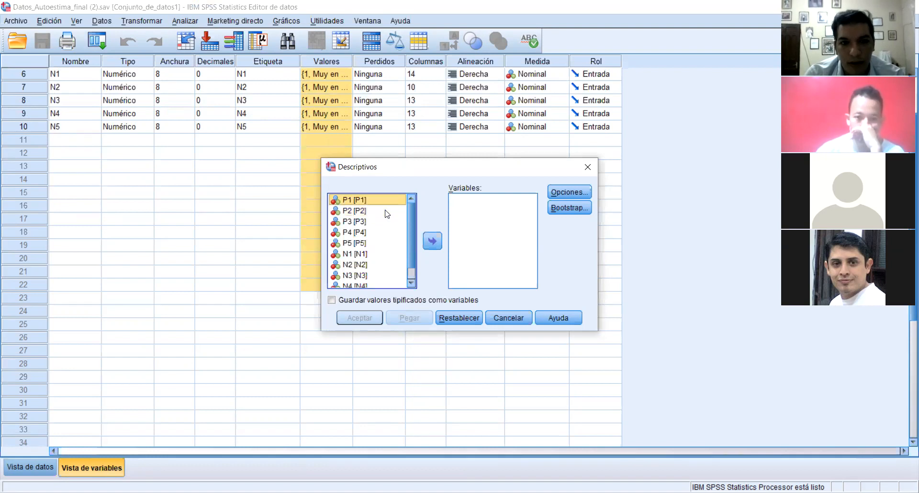
key(shift+Down)
key(shift+Down)
key(shift+End)
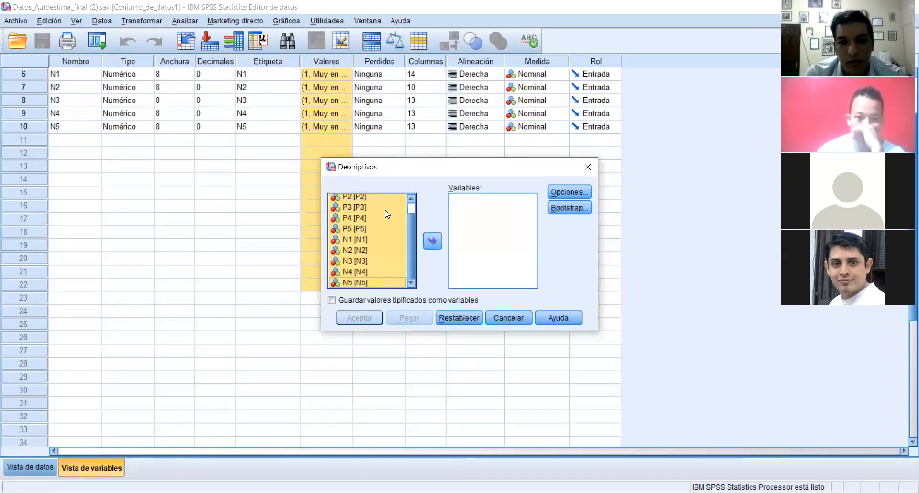
click(427, 241)
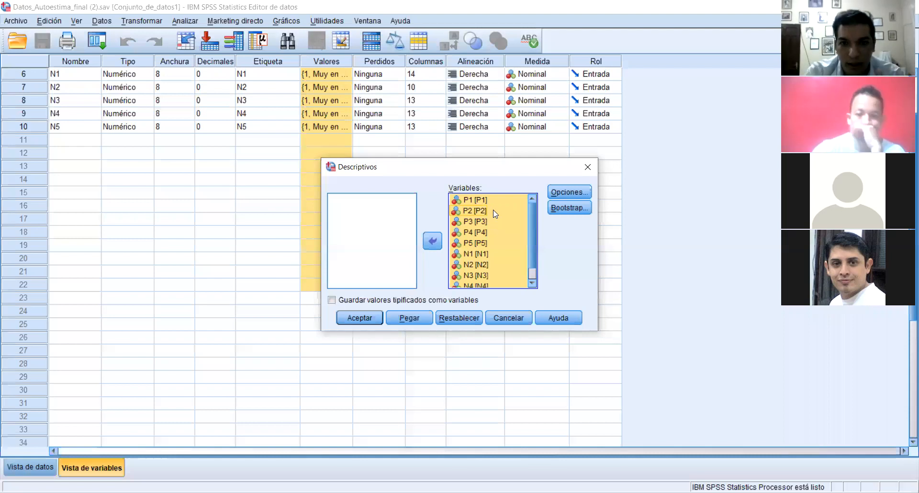
Add kurtosis and skewness to the descriptive statistics options and run the analysis.
click(569, 192)
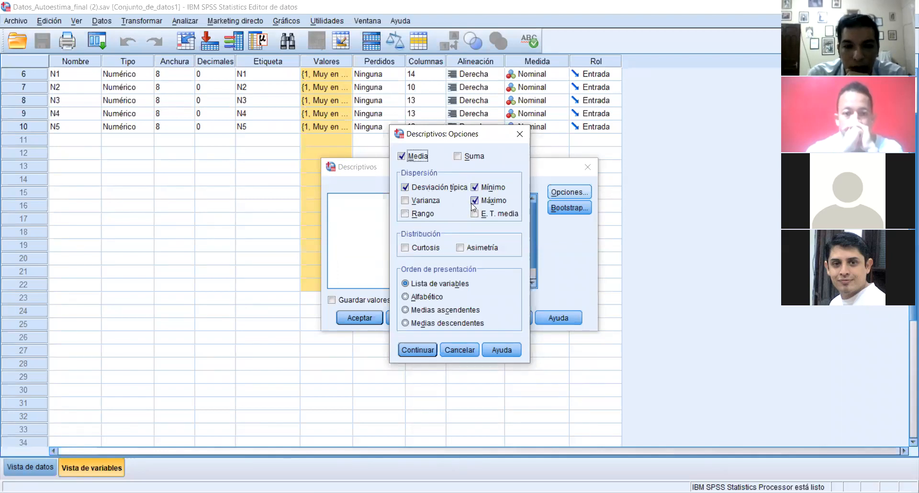
click(410, 249)
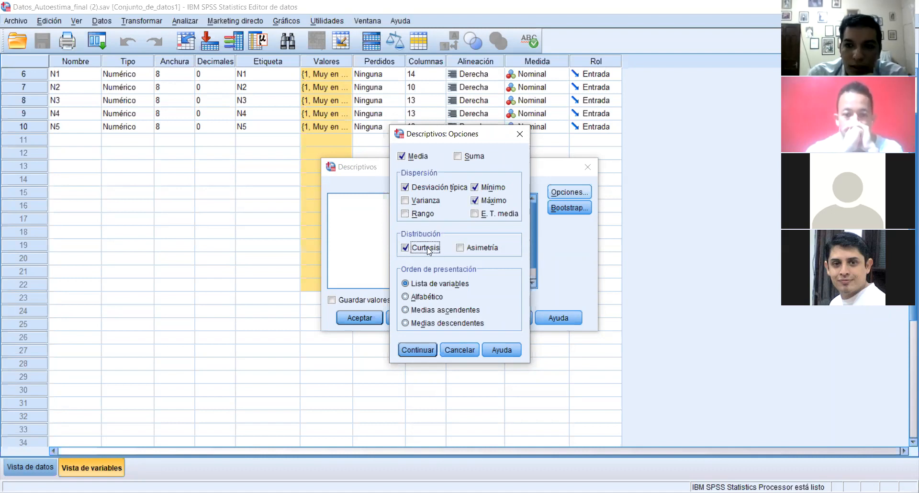
click(460, 249)
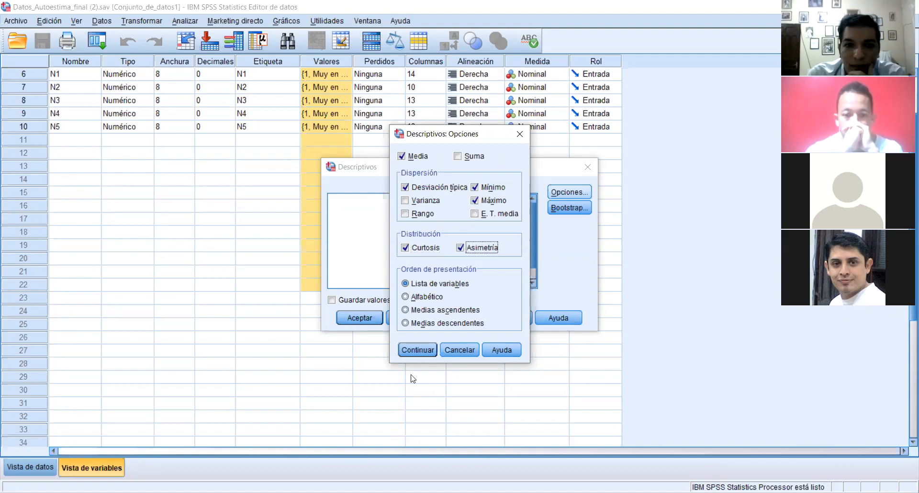
click(421, 352)
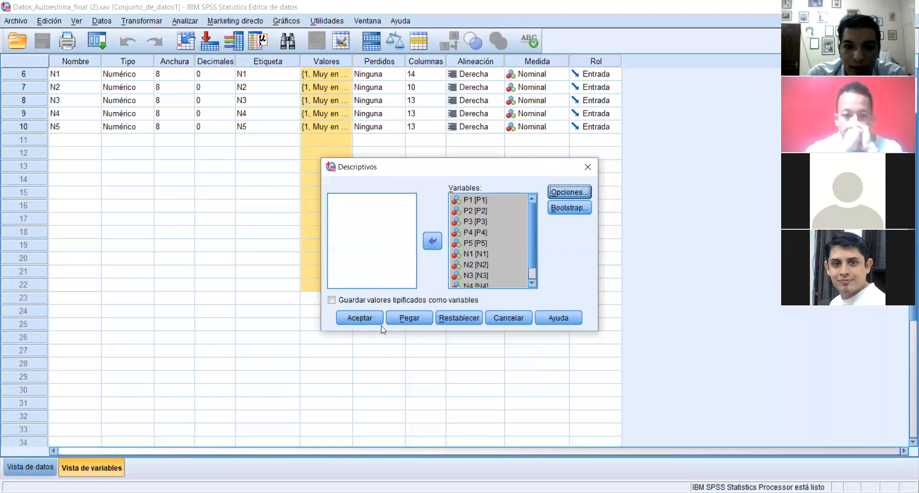
click(361, 318)
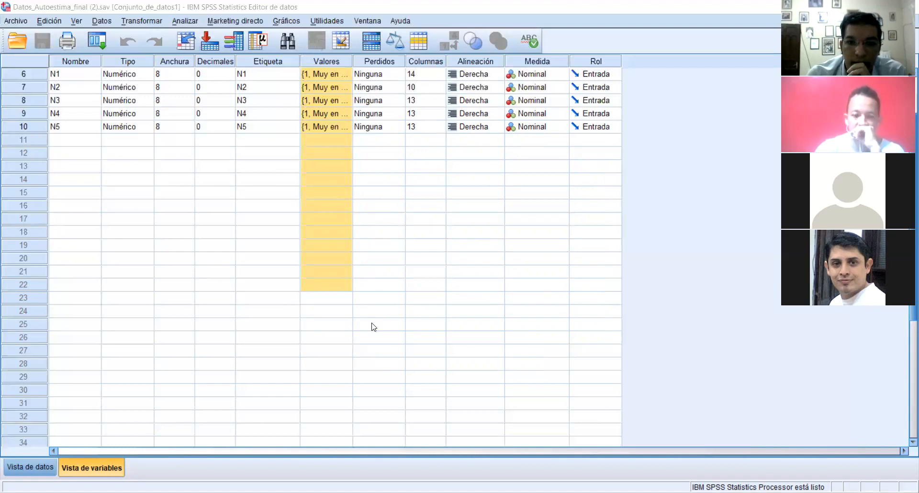
Copy the Estadísticos descriptivos table in the output viewer and move it above the Descriptivos heading.
key(alt+Tab)
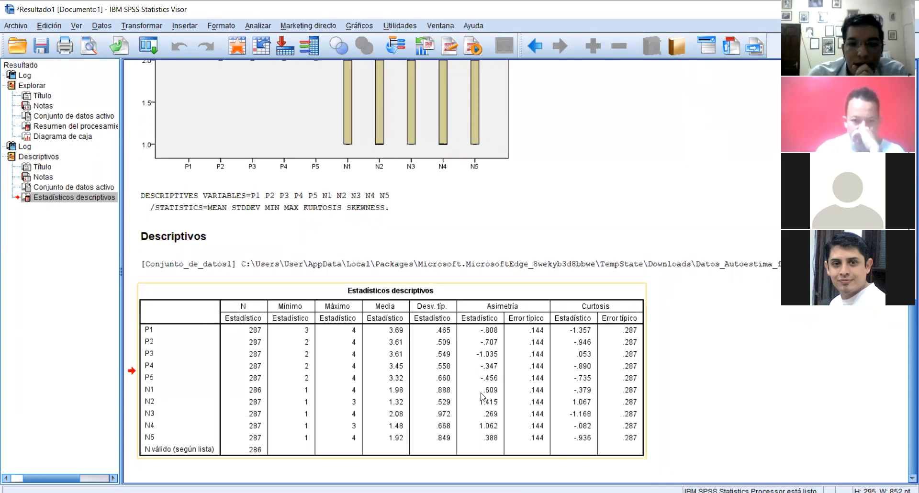
right_click(296, 335)
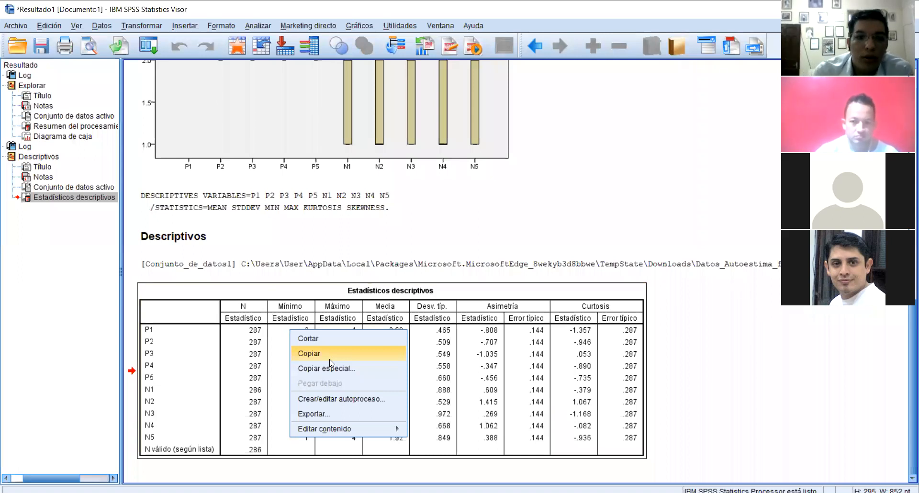
click(308, 353)
click(403, 331)
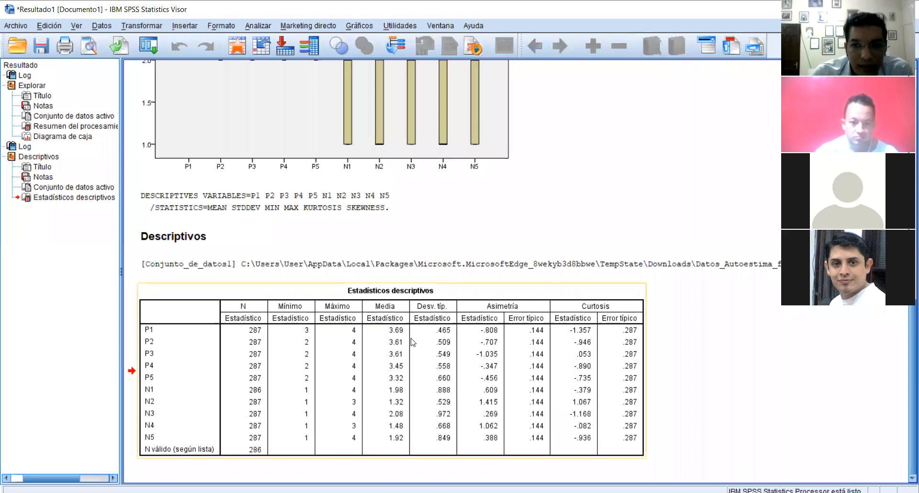
click(297, 309)
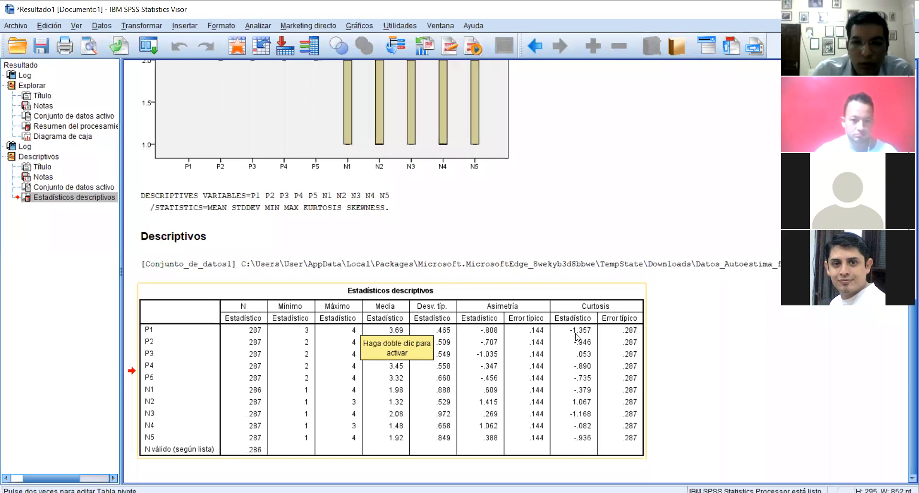
drag(576, 333, 539, 143)
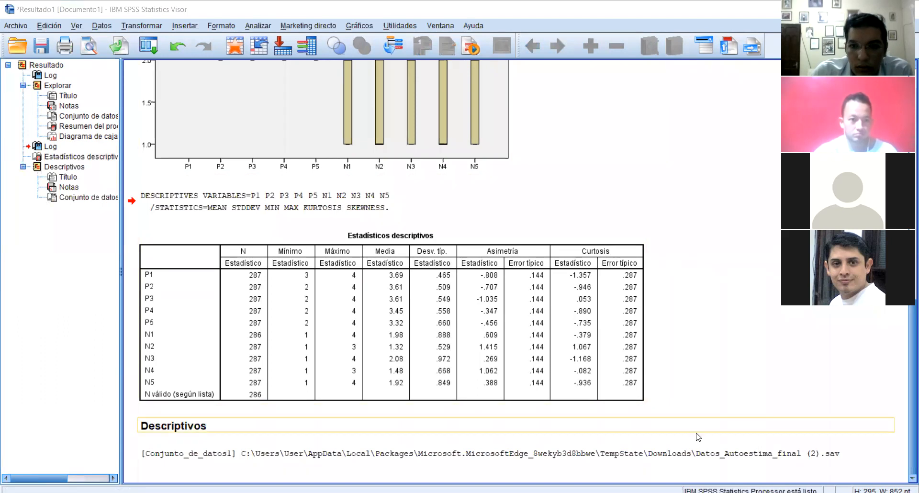
Switch to the workshop PDF in Adobe Reader and highlight task 3, "Análisis de normalidad de los ítems".
key(alt+Tab)
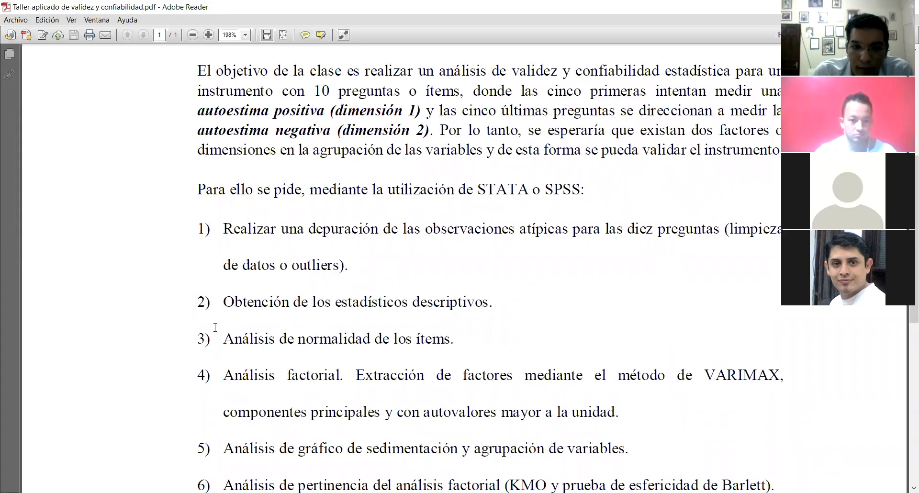
drag(221, 341, 462, 330)
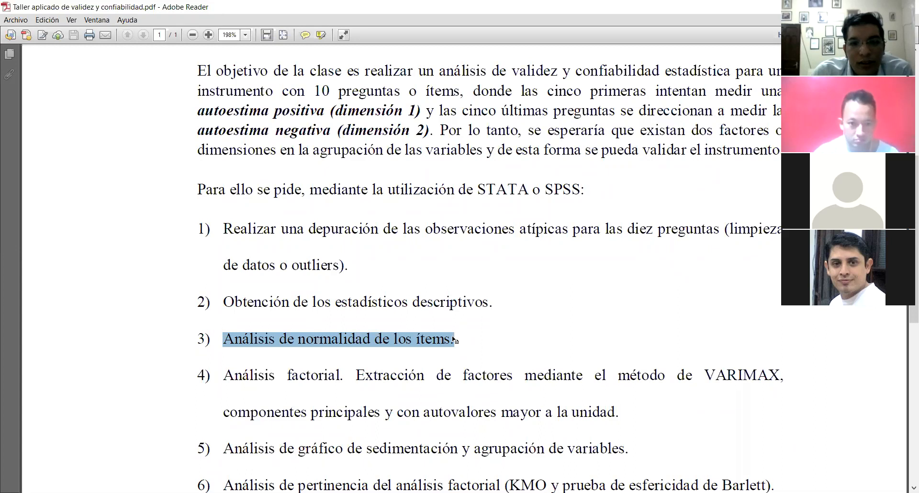
drag(455, 340, 277, 341)
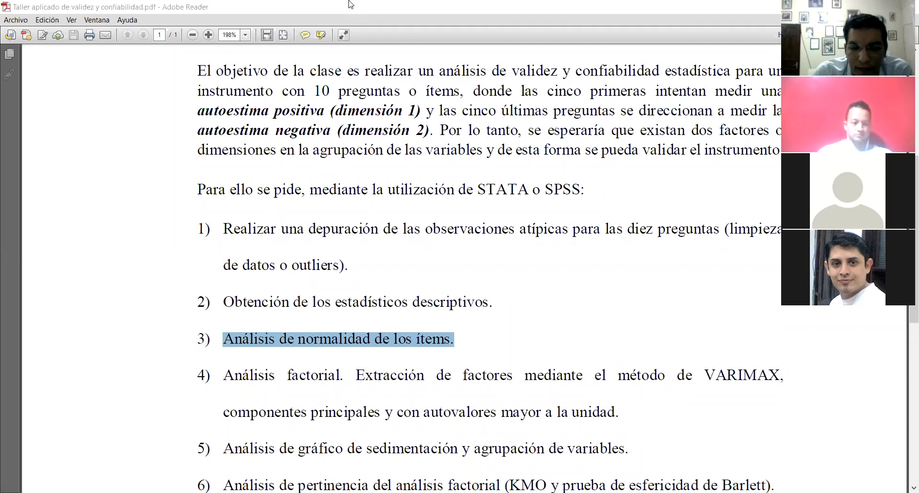
Switch to the SPSS data editor and start a P-P plots analysis from the descriptive statistics procedures.
key(alt+Tab)
click(497, 184)
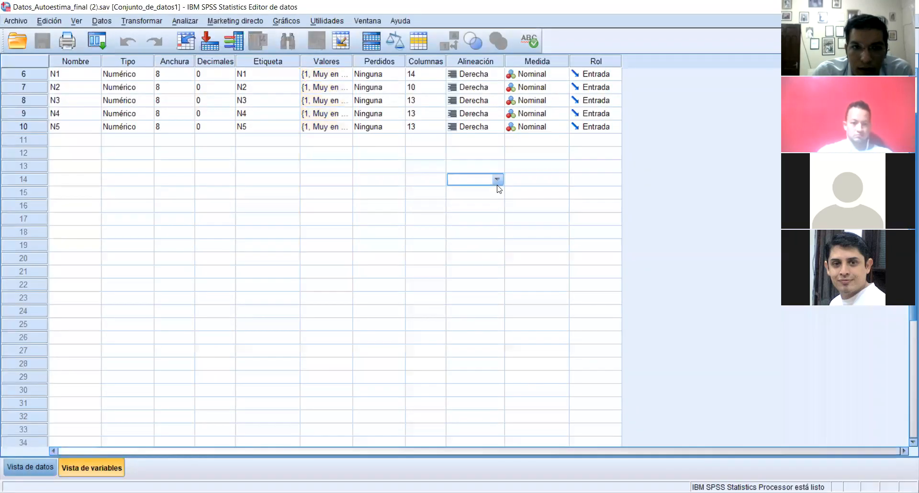
click(295, 23)
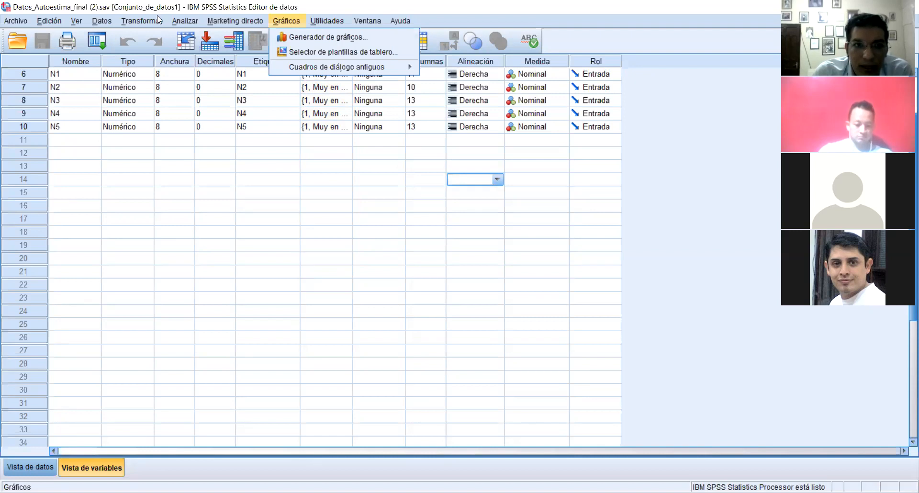
click(185, 21)
mouse_move(207, 48)
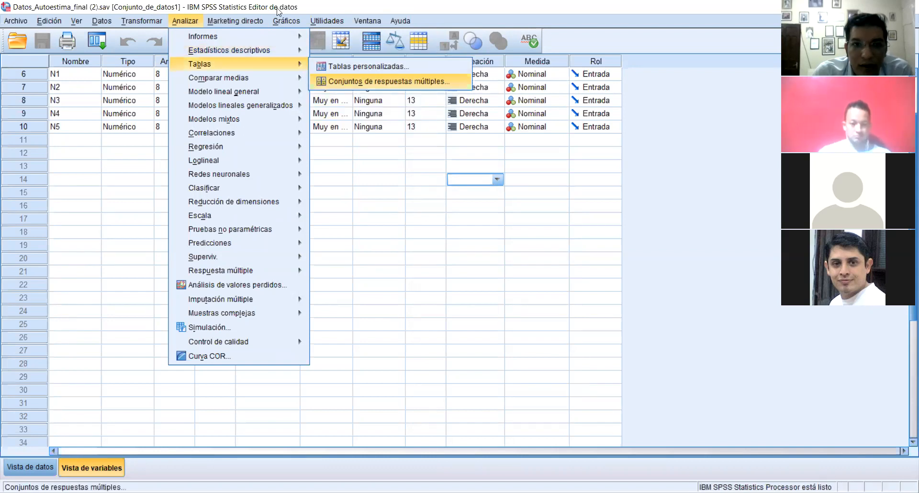
mouse_move(209, 22)
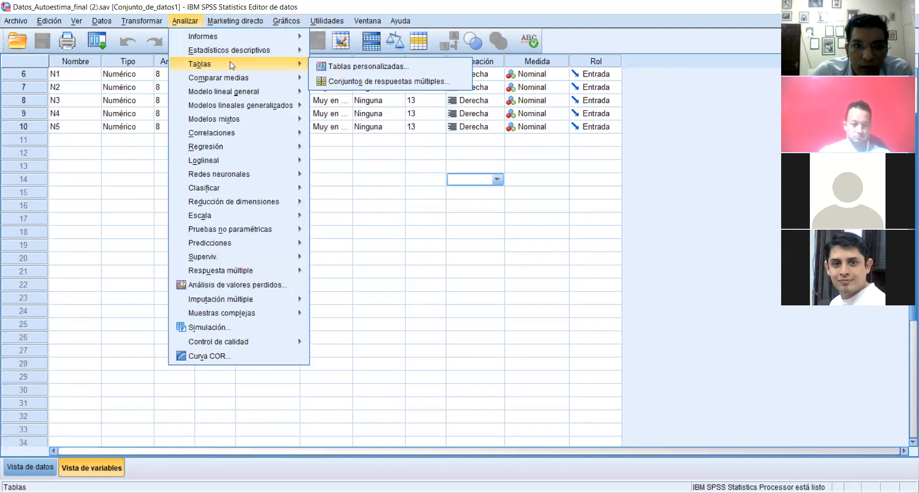
mouse_move(242, 51)
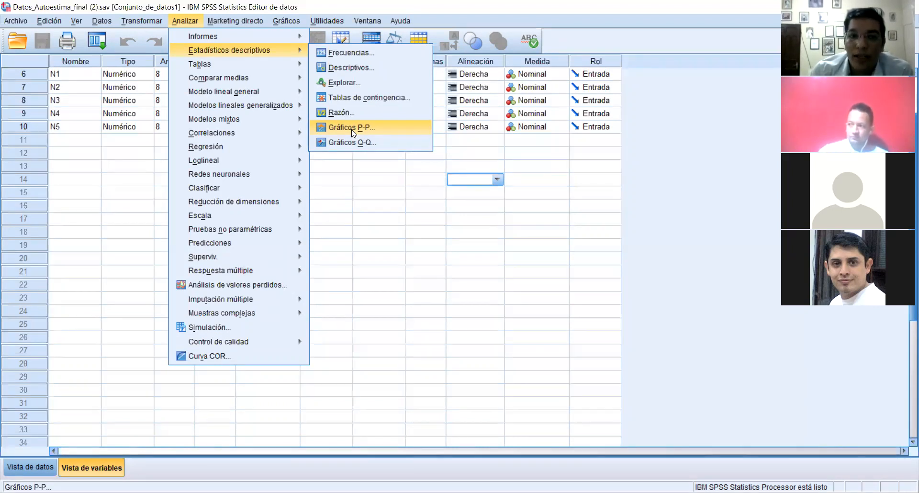
click(352, 128)
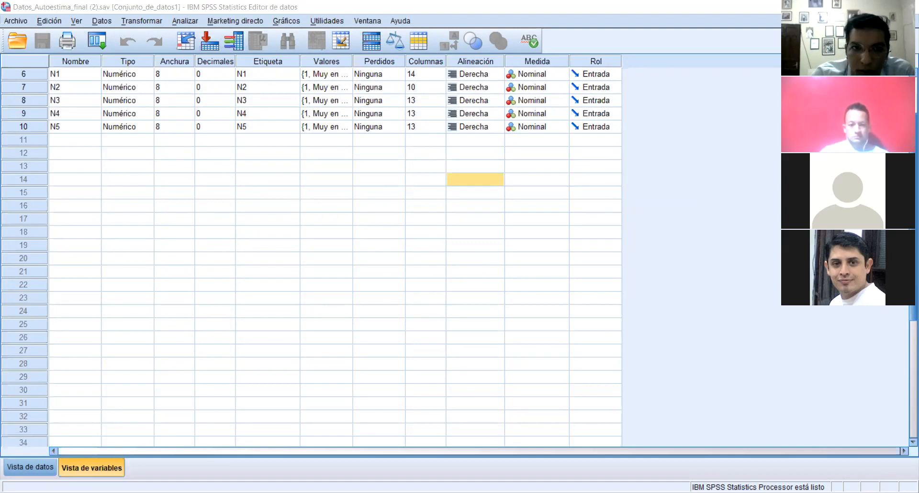
Call up the P-P plots procedure again and close the value labels dialog covering it without changes.
key(alt+Tab)
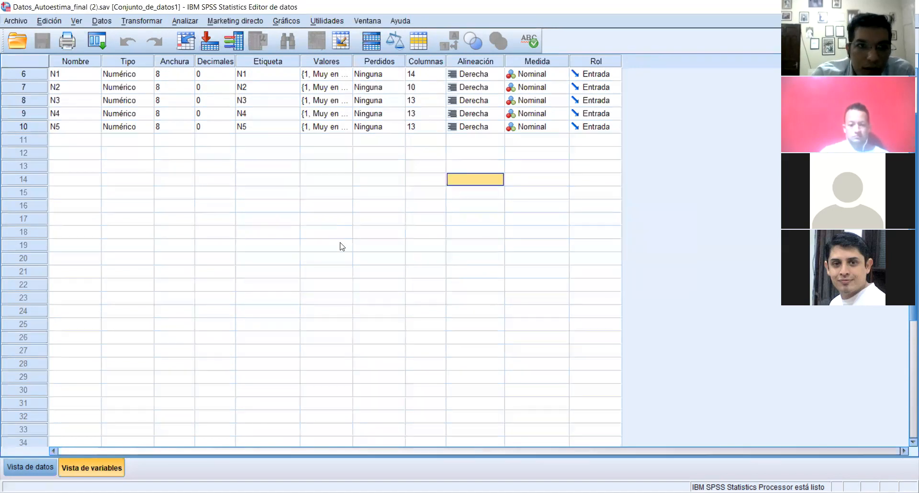
click(261, 20)
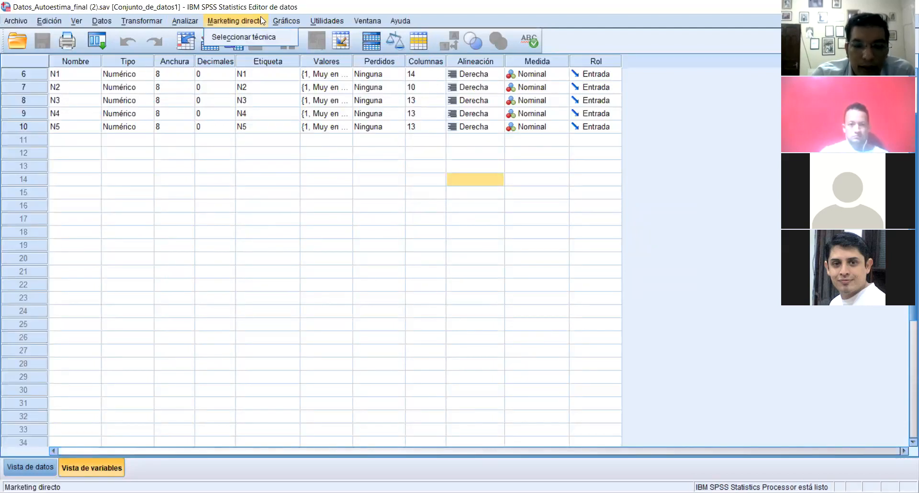
click(196, 21)
click(196, 20)
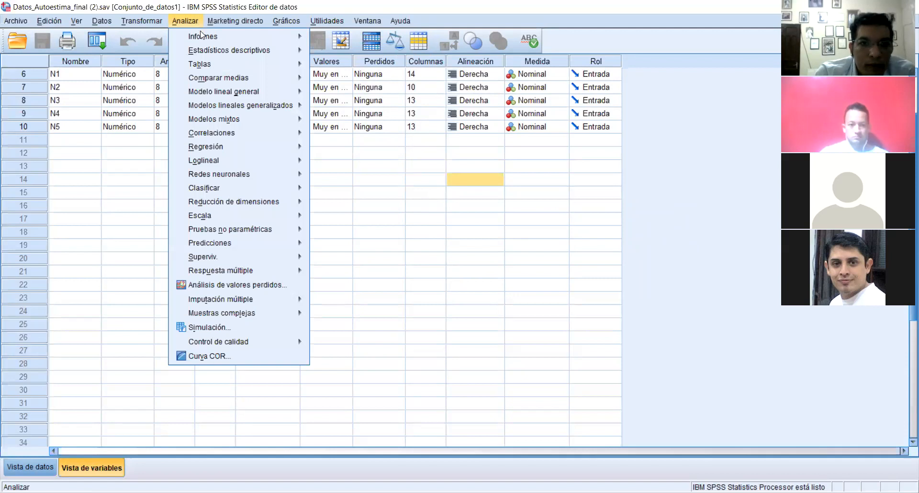
mouse_move(201, 50)
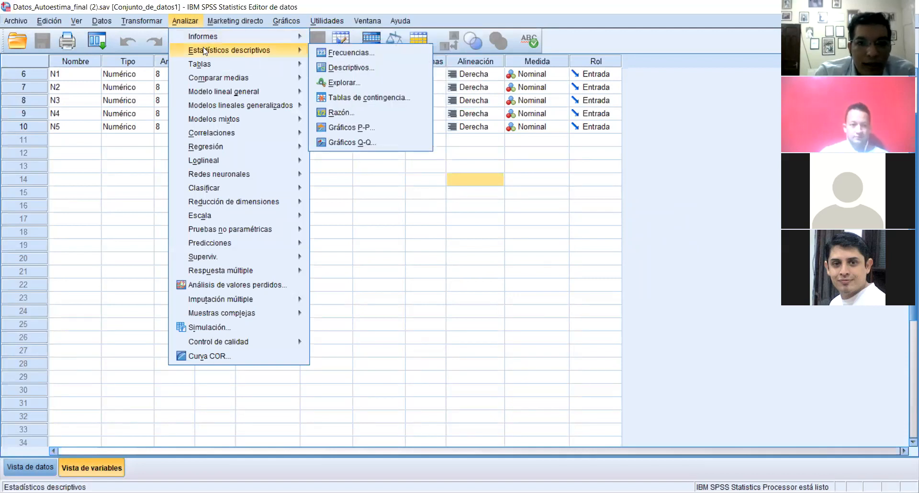
click(352, 127)
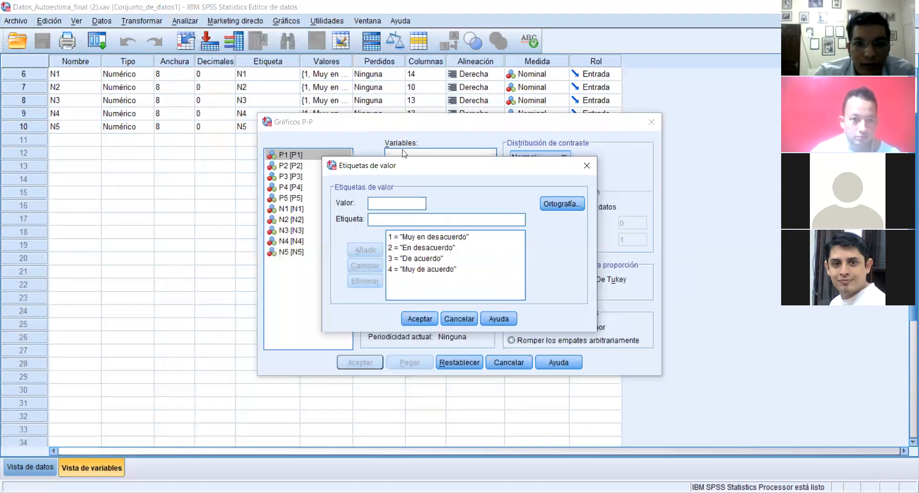
click(587, 166)
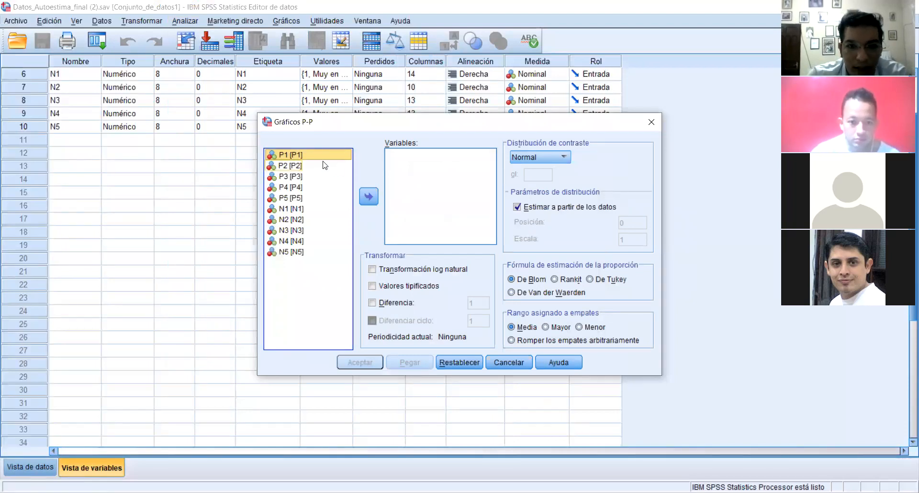
Add all ten items, P1 to P5 and N1 to N5, as variables for the P-P plots.
key(shift+Down)
key(shift+Down)
key(shift+Down)
key(shift+Down)
key(shift+Down)
key(shift+Down)
key(shift+Down)
key(shift+Down)
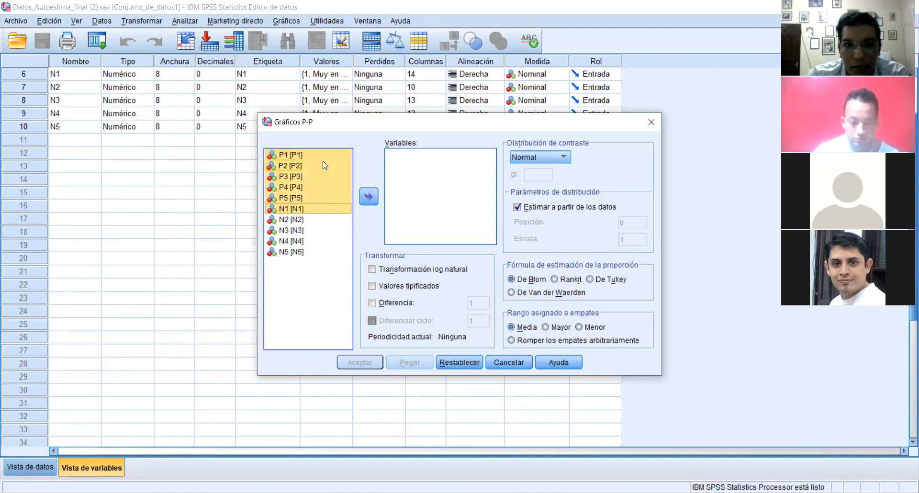
key(shift+Down)
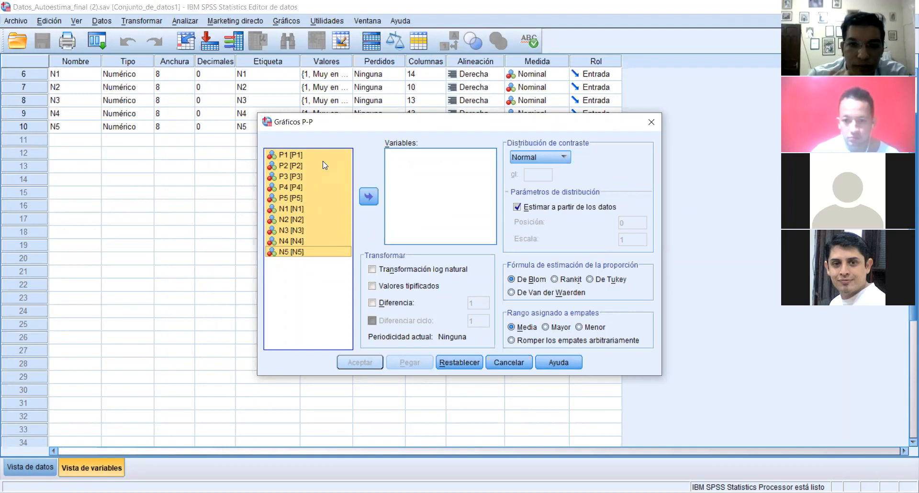
click(366, 195)
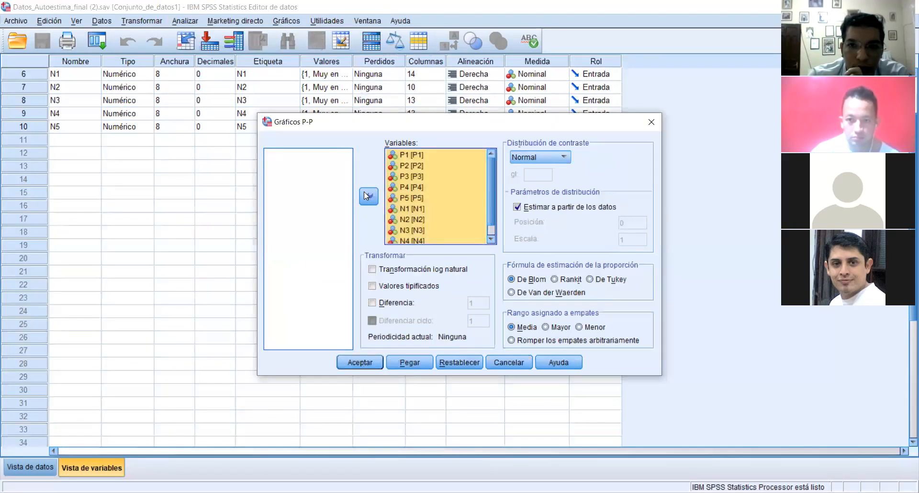
Keep Normal as the test distribution and generate the P-P plots.
click(536, 162)
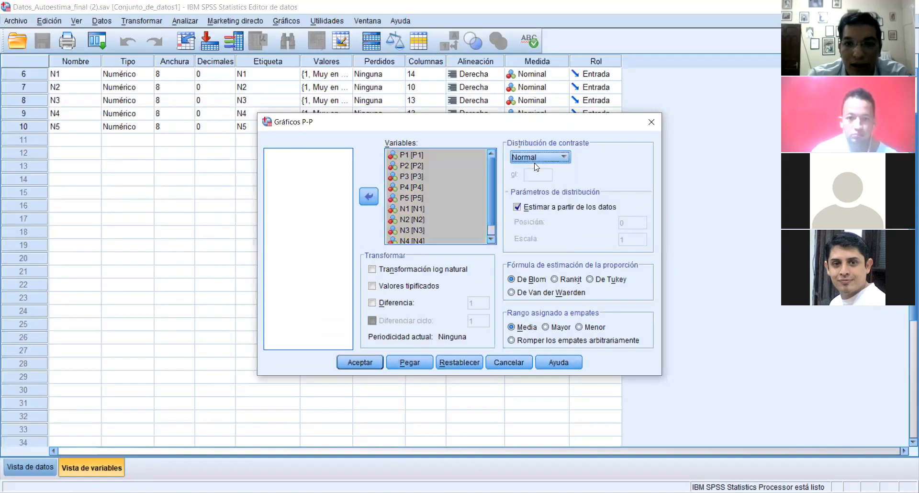
click(558, 155)
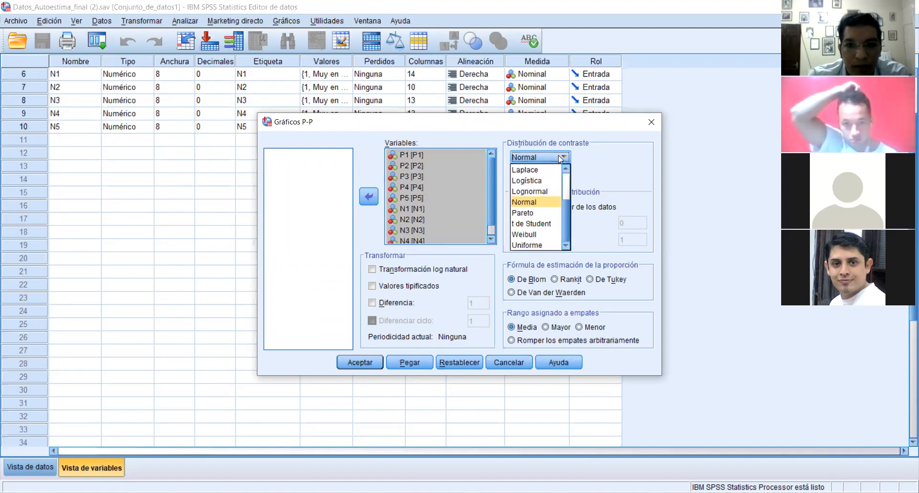
click(558, 155)
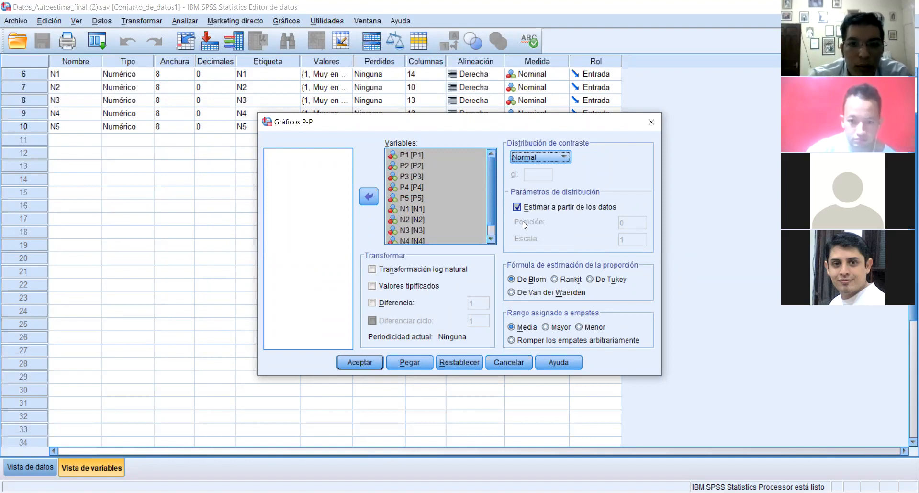
click(373, 364)
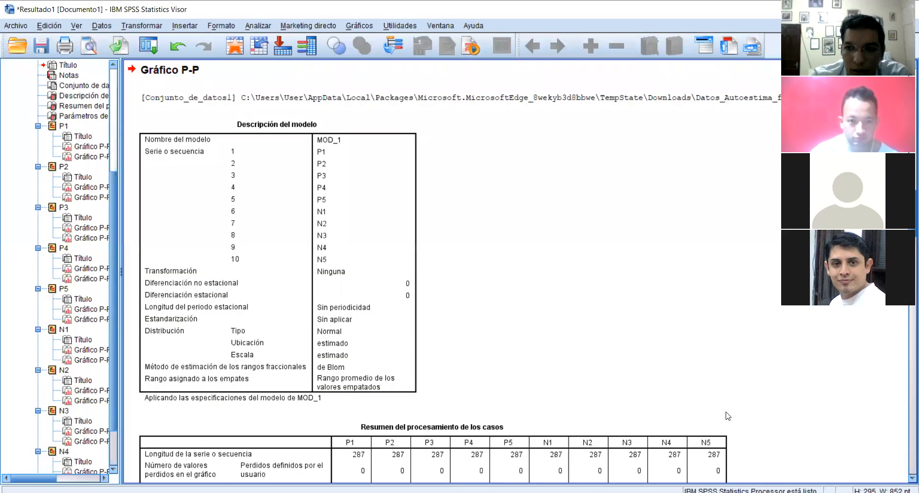
Examine the P-P output tables and compare the points with the reference line in P1's normal and detrended plots.
scroll(455, 271, down, 2)
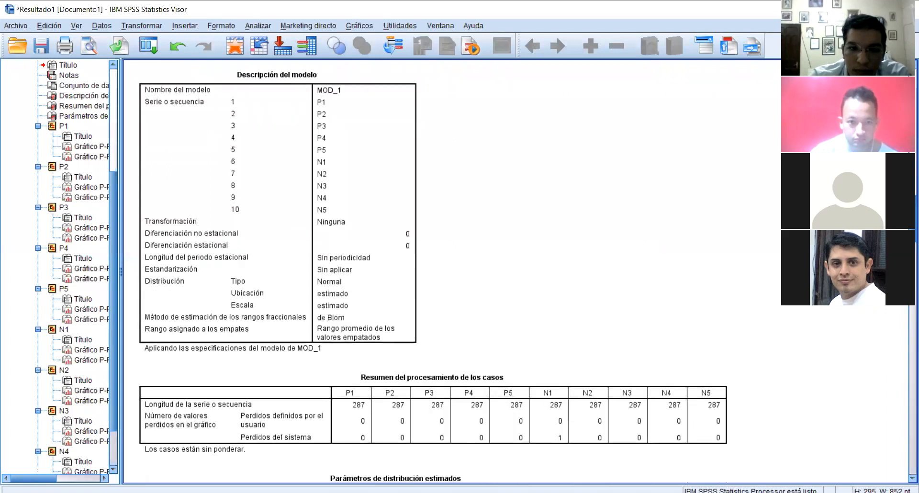
scroll(479, 268, down, 10)
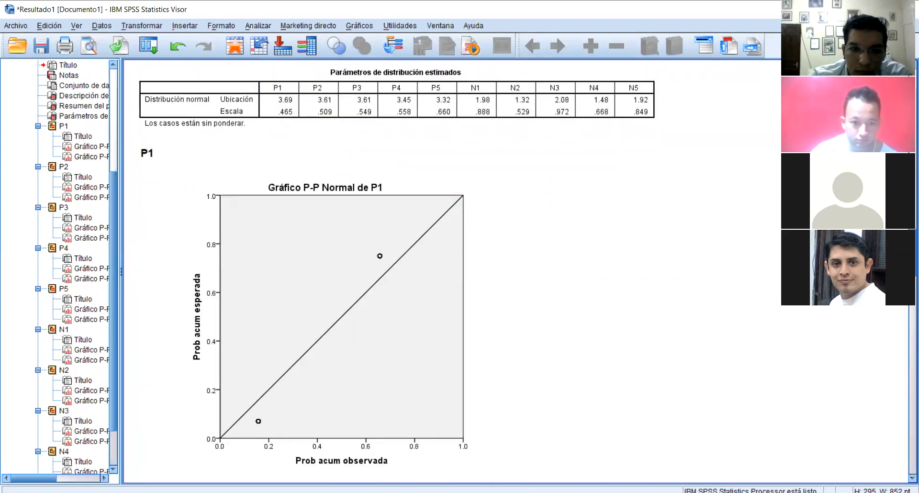
scroll(479, 268, down, 1)
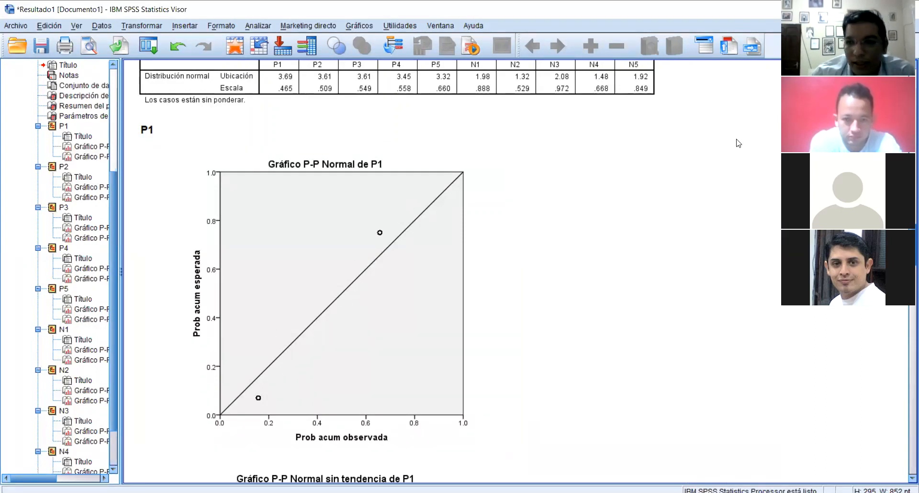
mouse_move(914, 247)
mouse_down()
mouse_move(913, 260)
mouse_move(913, 251)
mouse_up()
click(279, 254)
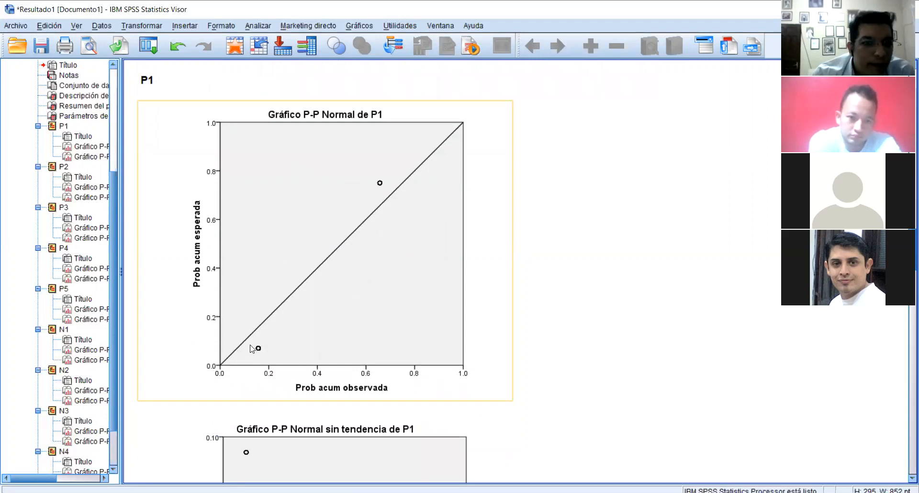
click(621, 290)
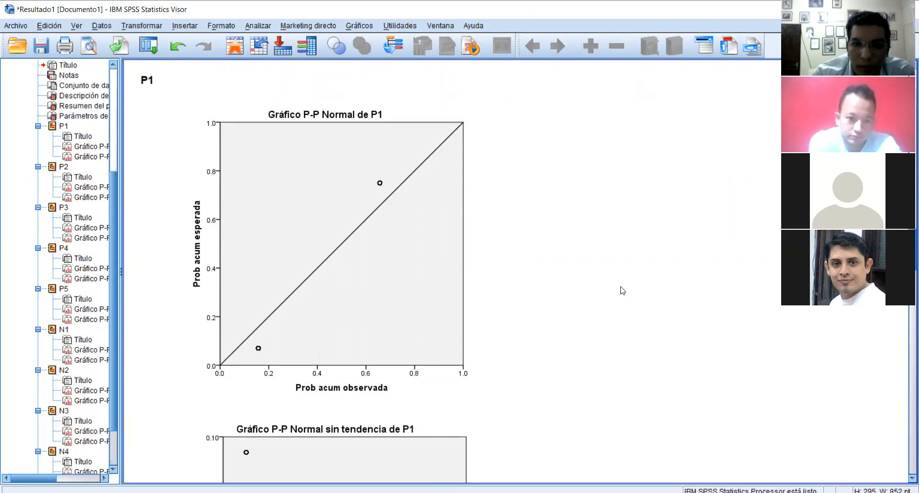
scroll(622, 290, down, 3)
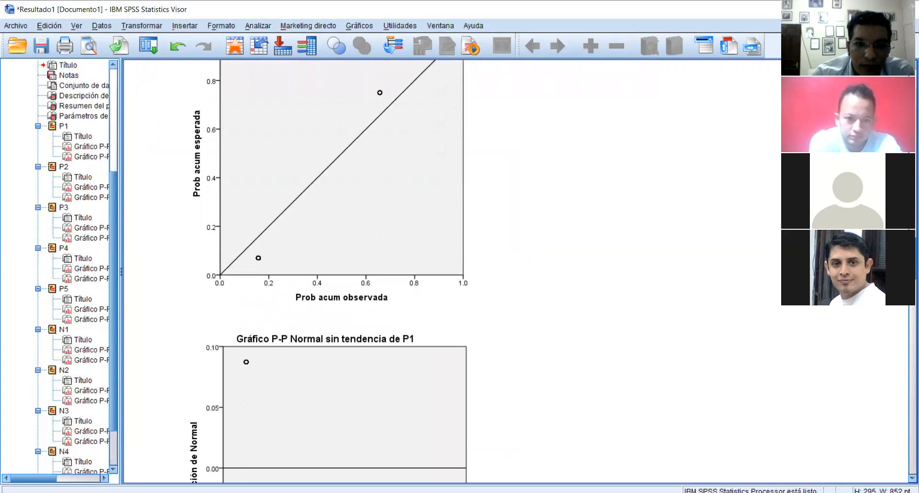
scroll(621, 290, down, 2)
scroll(621, 290, up, 5)
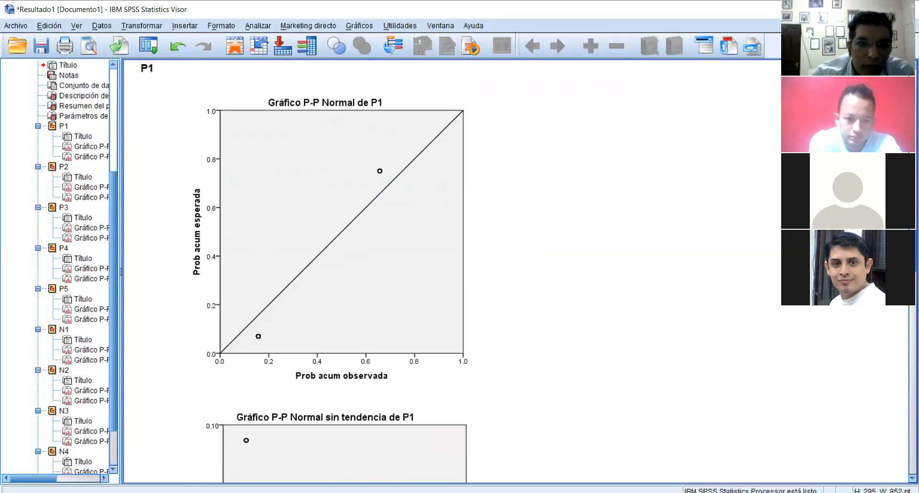
click(240, 254)
click(607, 286)
click(402, 188)
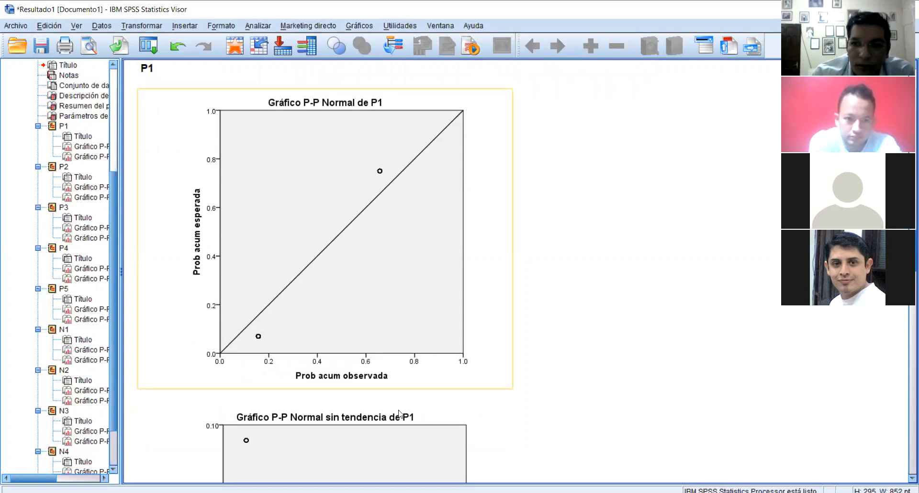
scroll(399, 412, down, 5)
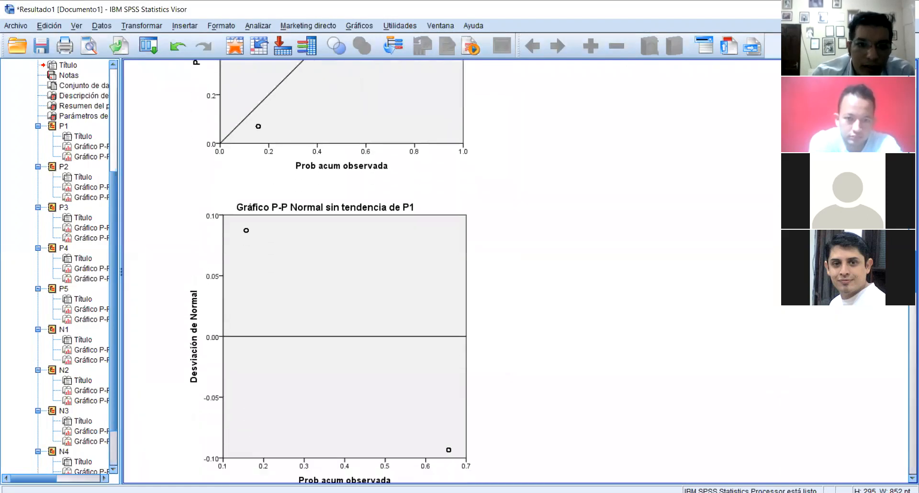
click(206, 262)
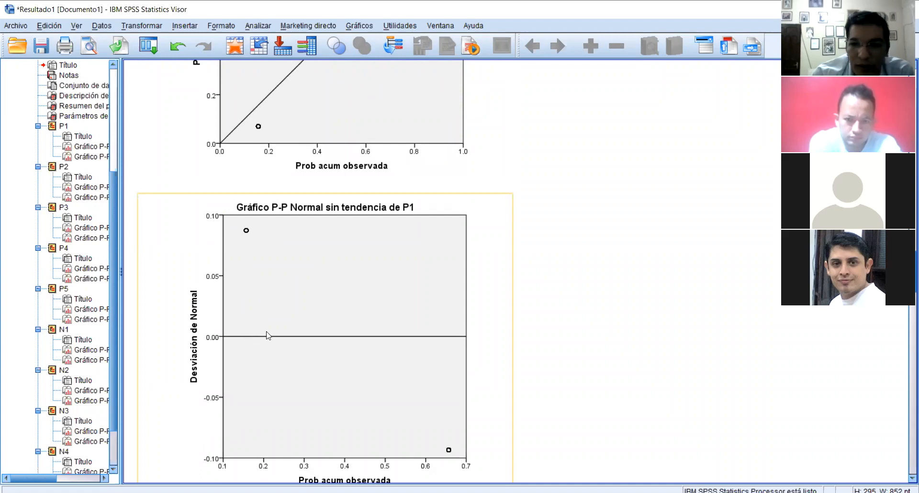
Examine how the points deviate from the reference lines in the normal and detrended P-P plots of items P1 through P5.
scroll(268, 335, down, 10)
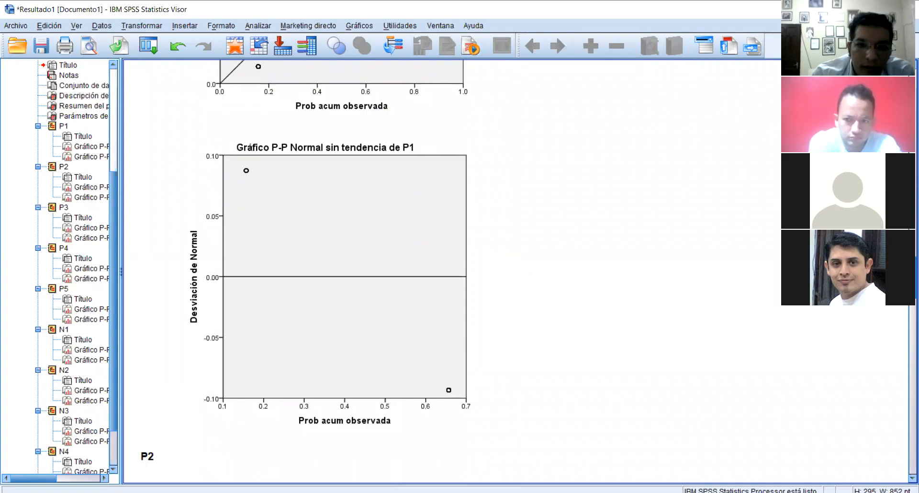
scroll(267, 335, up, 1)
scroll(337, 270, up, 3)
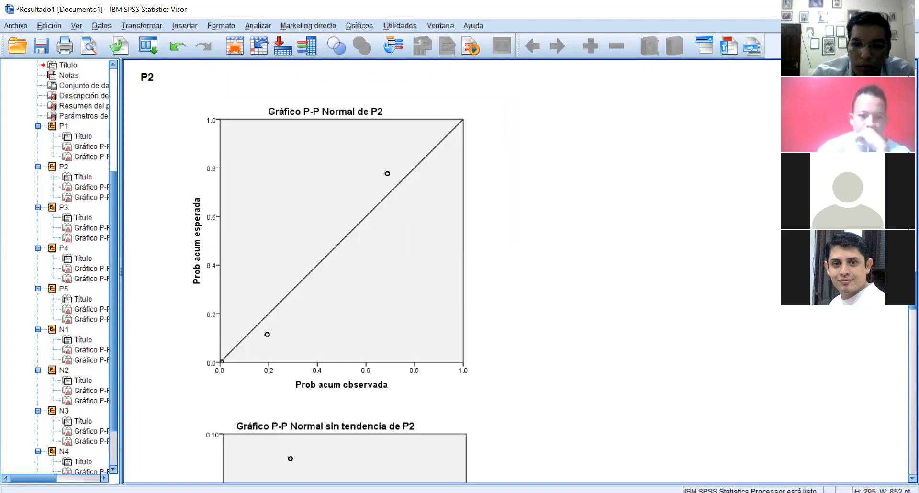
scroll(906, 312, down, 6)
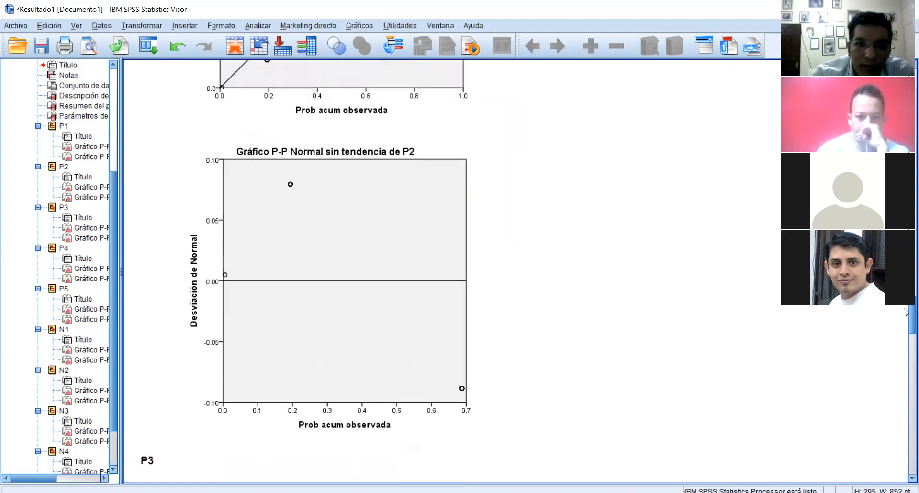
scroll(907, 312, down, 7)
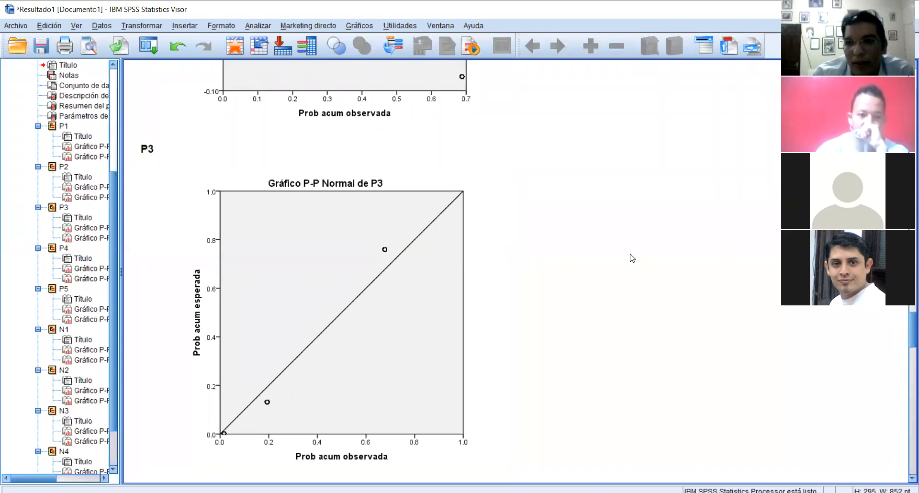
scroll(904, 338, down, 5)
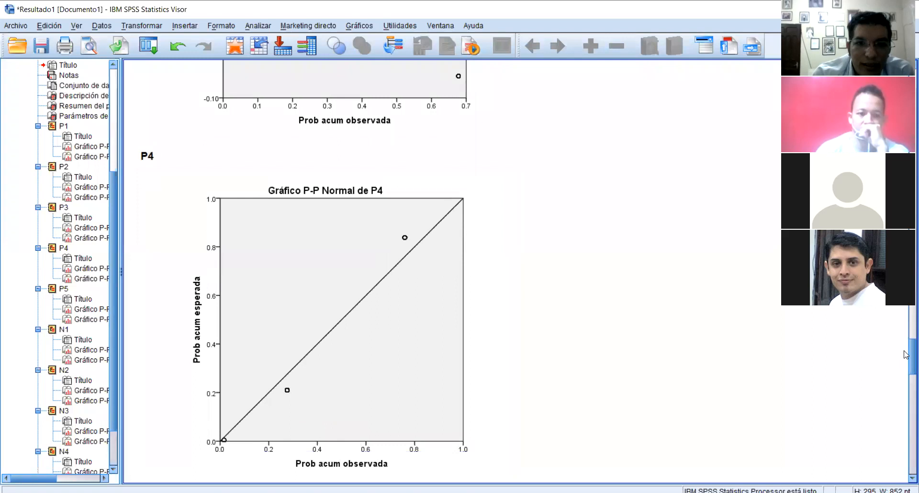
scroll(905, 354, down, 4)
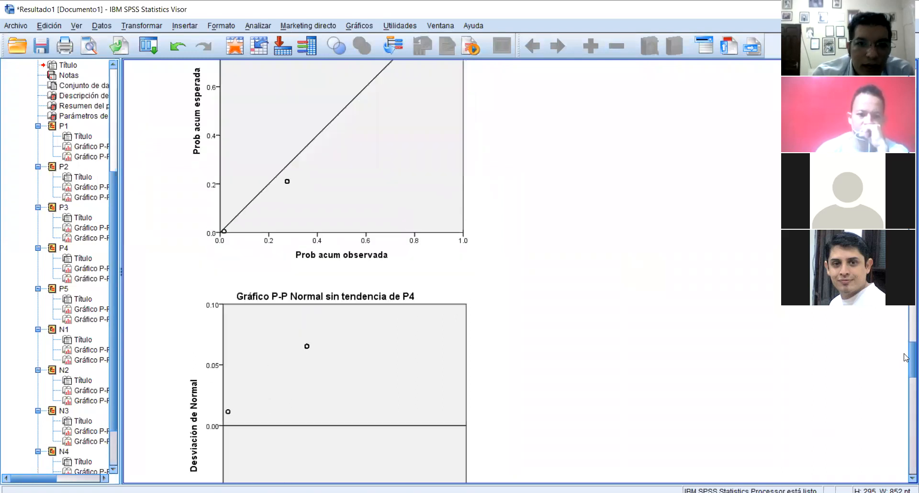
scroll(905, 359, down, 6)
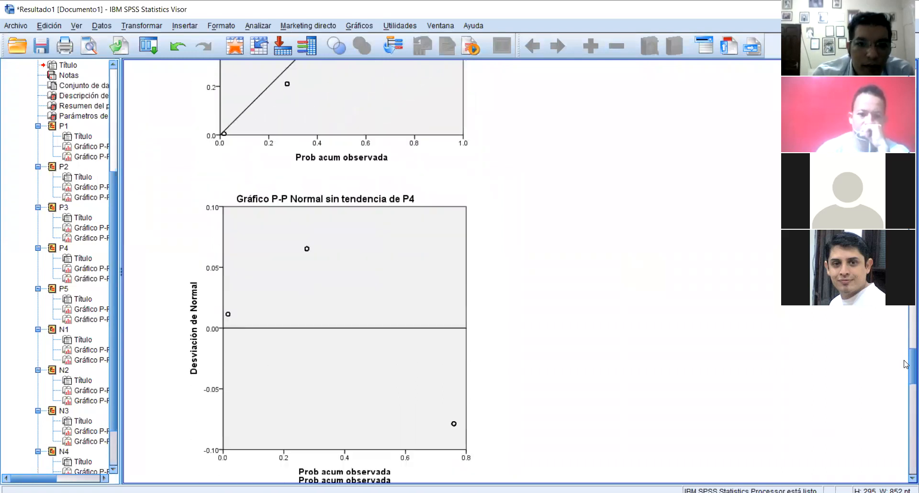
scroll(906, 383, down, 10)
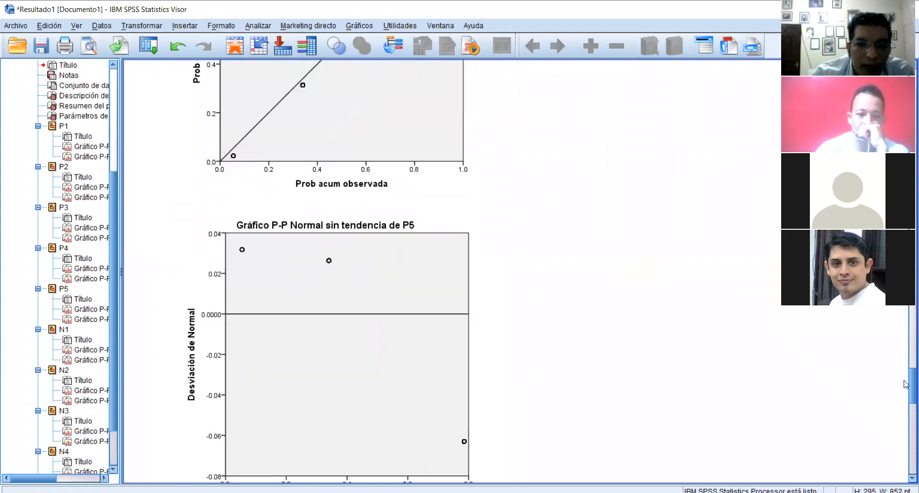
drag(905, 390, 907, 67)
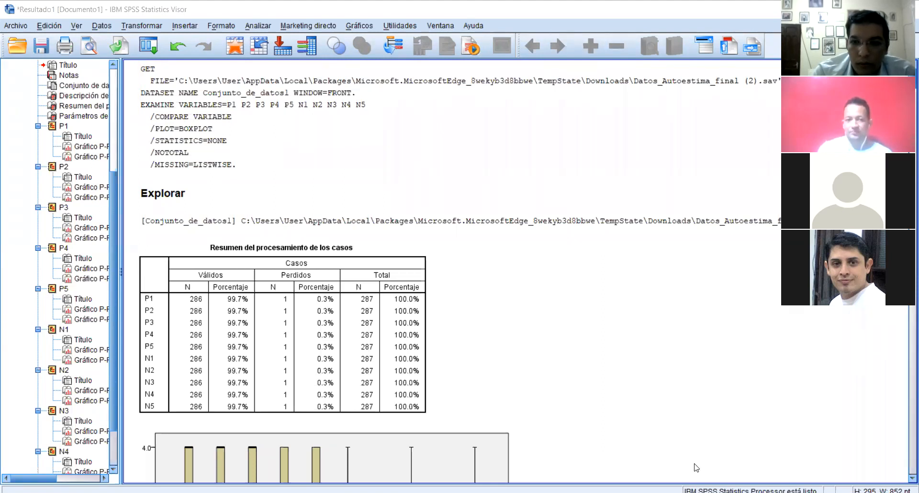
Switch to the workshop PDF in Adobe Reader and review tasks 4 to 7, from factor analysis with VARIMAX to analysis of variance.
key(alt+Tab)
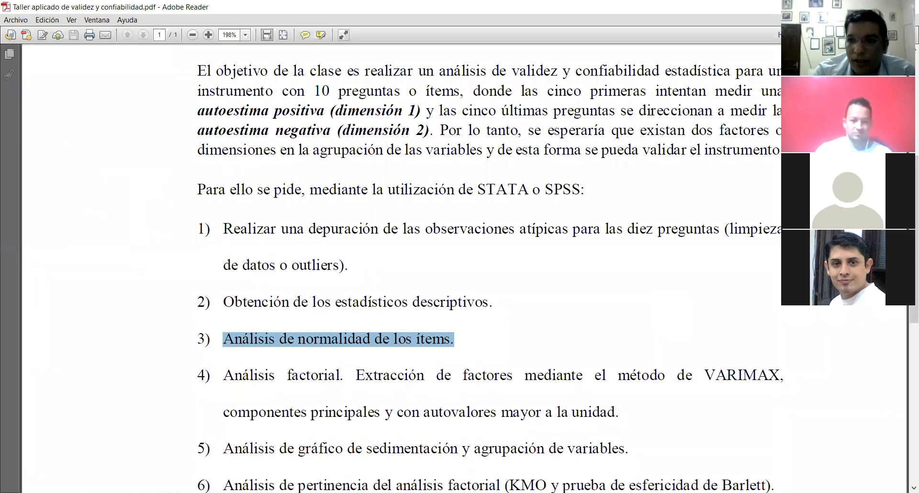
scroll(460, 268, down, 3)
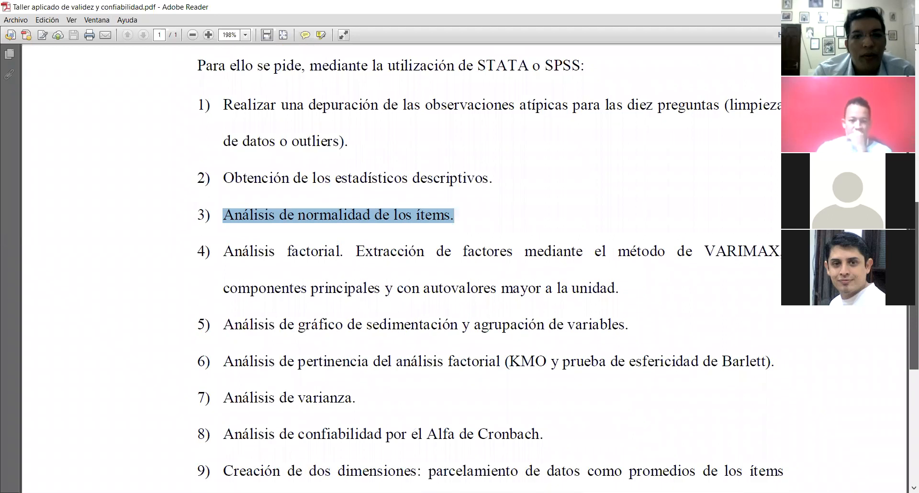
scroll(460, 268, down, 2)
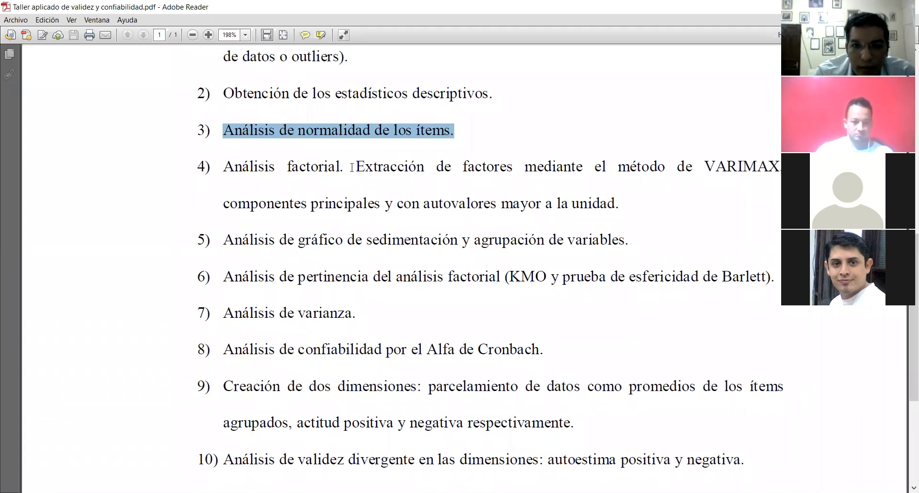
drag(352, 168, 584, 168)
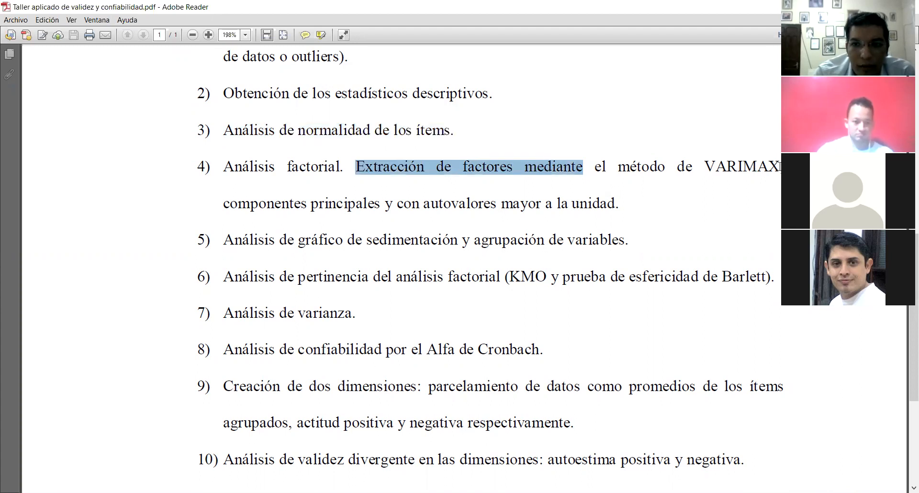
drag(780, 167, 618, 168)
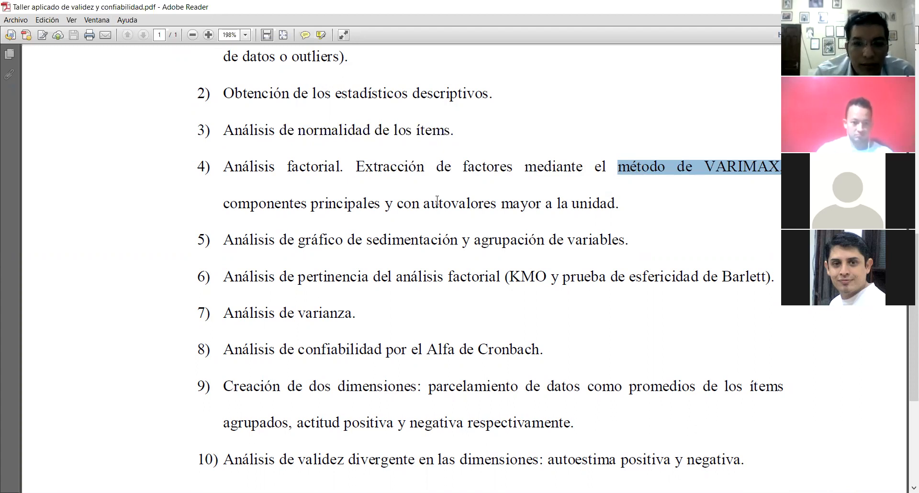
drag(619, 205, 208, 165)
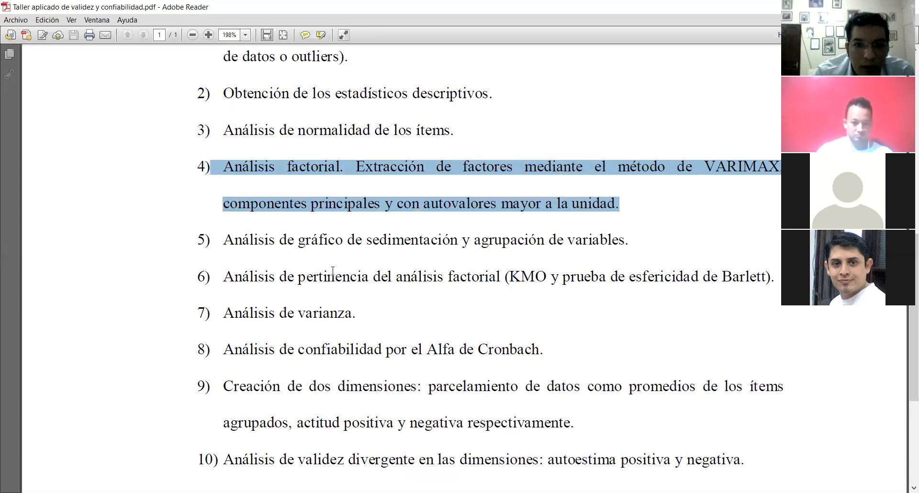
drag(224, 239, 623, 253)
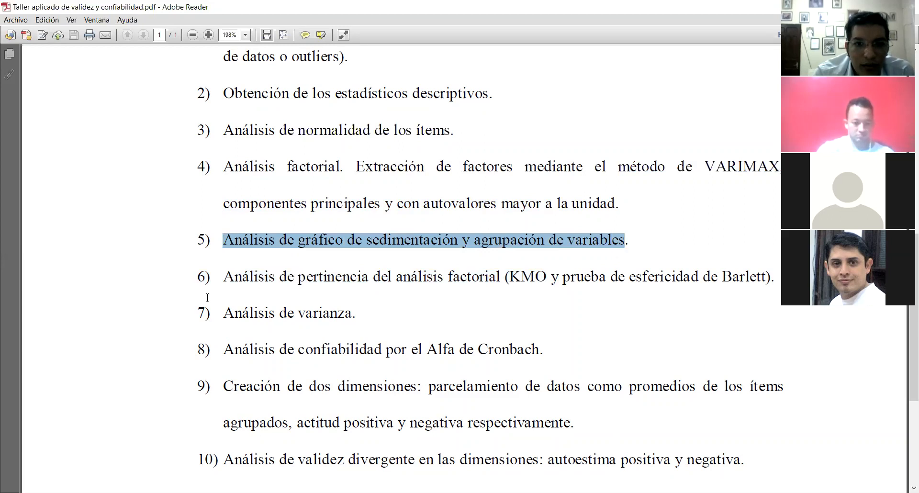
click(272, 268)
drag(272, 268, 752, 287)
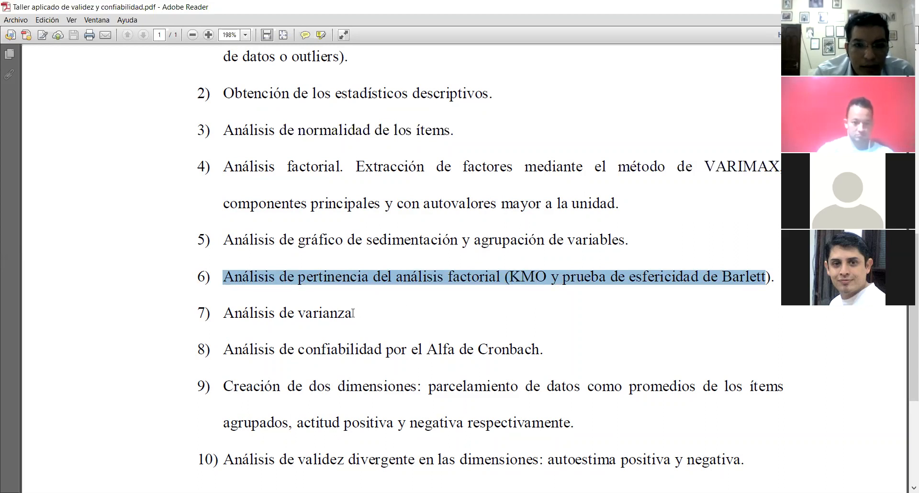
drag(352, 314, 153, 170)
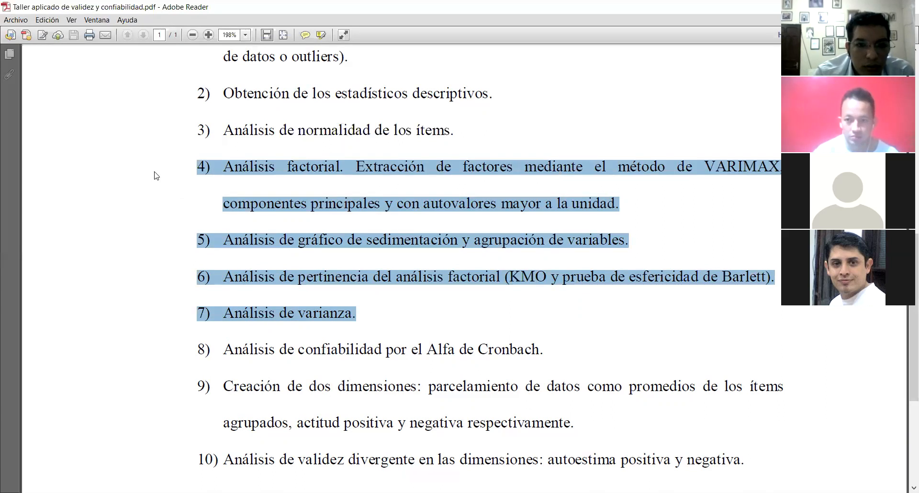
click(476, 211)
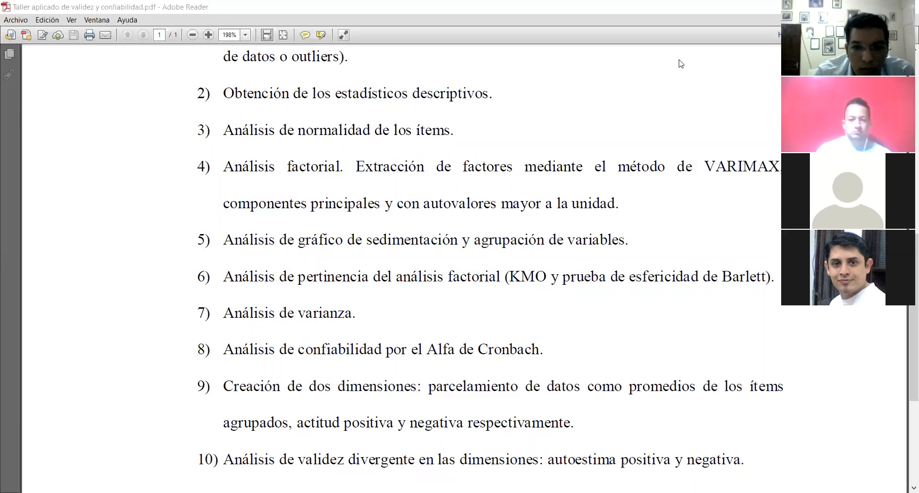
Switch to the SPSS data editor and set up a factor analysis with all ten items, P1 to P5 and N1 to N5, as variables.
key(alt+Tab)
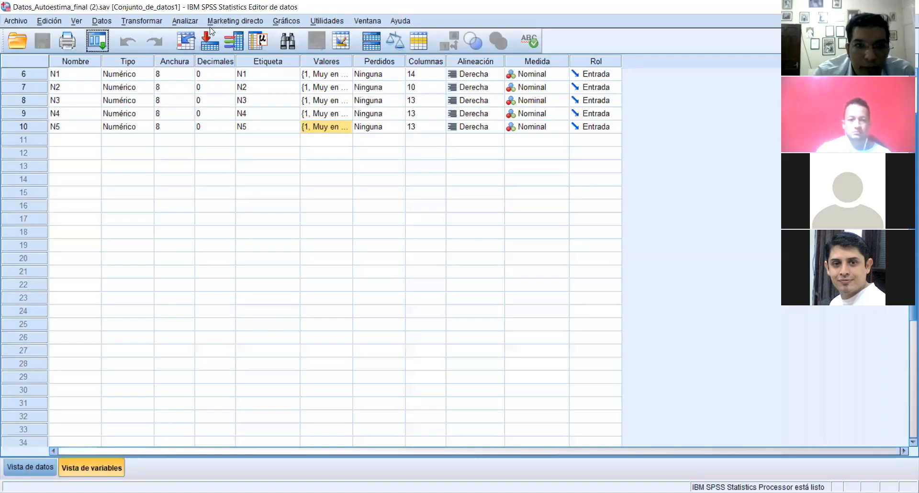
click(187, 17)
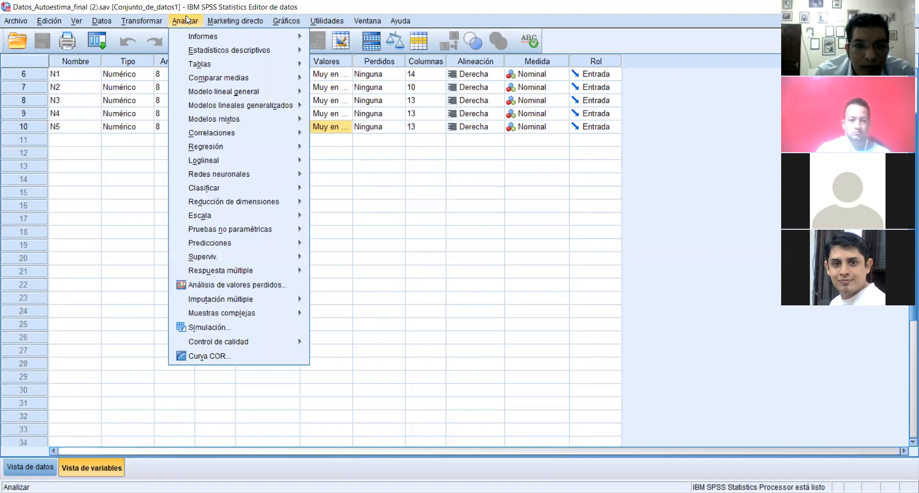
mouse_move(248, 204)
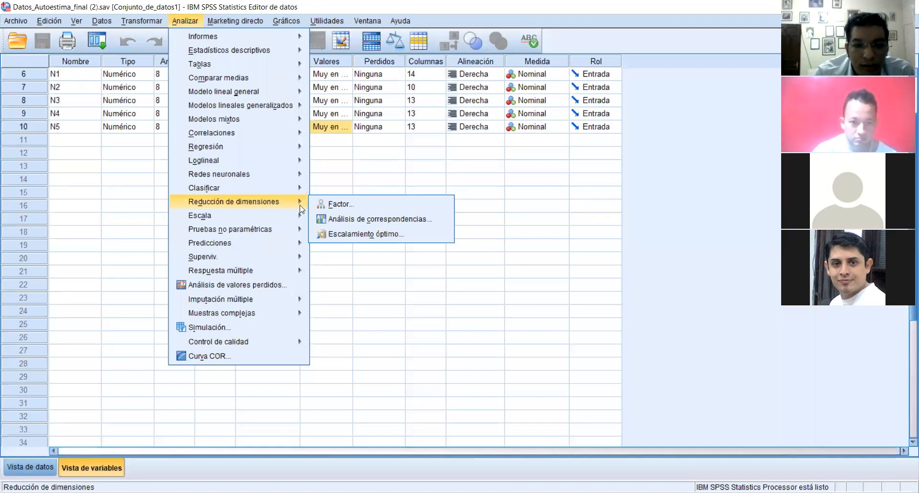
click(345, 205)
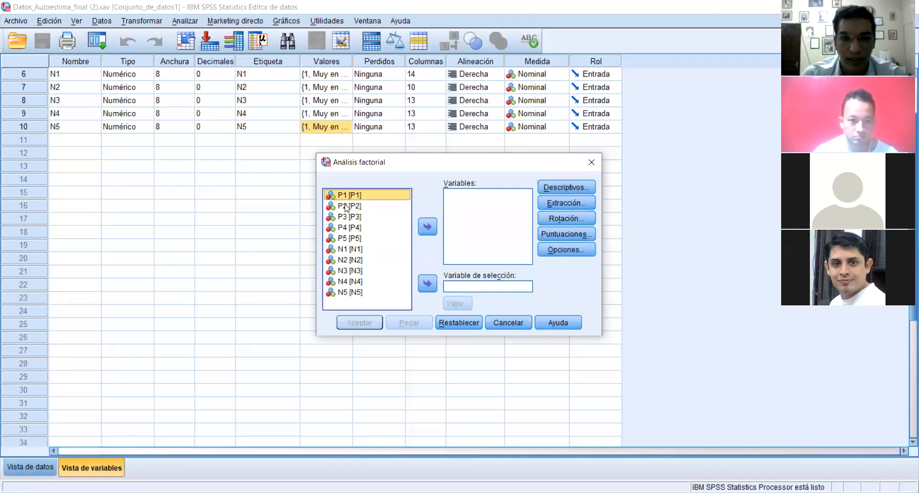
key(shift+Down)
key(shift+Down)
key(shift+Down)
key(shift+Down)
key(shift+Down)
key(shift+Down)
key(shift+Down)
key(shift+Down)
key(shift+Down)
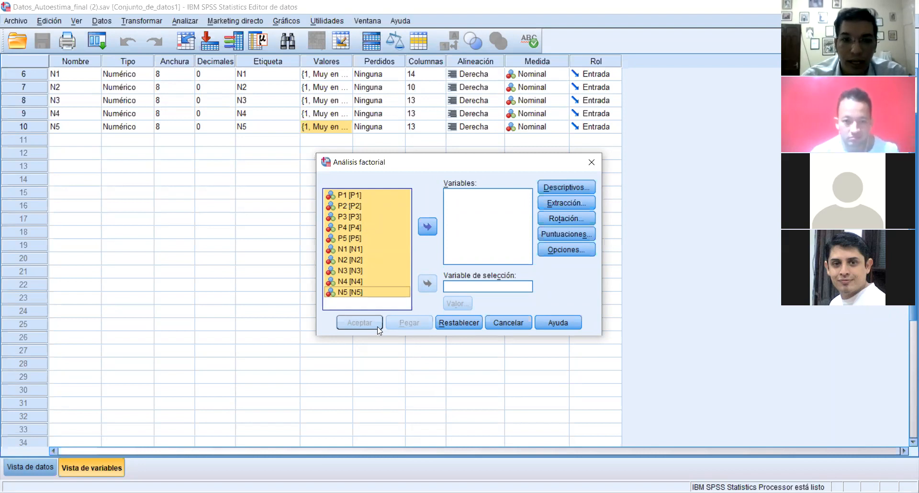
click(427, 228)
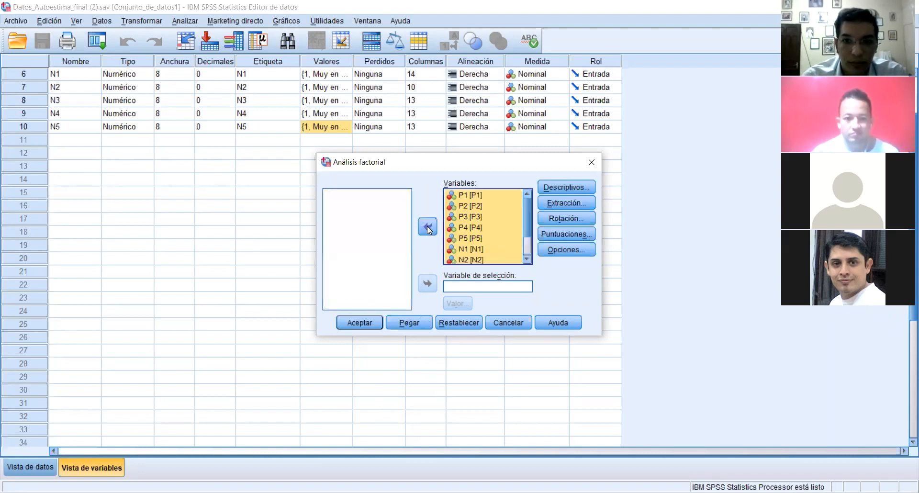
Request the KMO and Bartlett's test of sphericity in the factor analysis descriptives, keeping the initial solution selected.
click(554, 186)
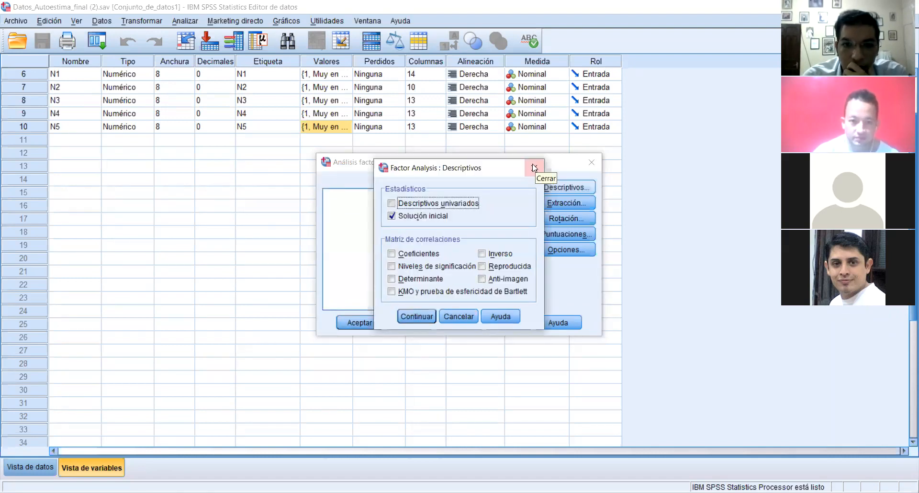
click(533, 165)
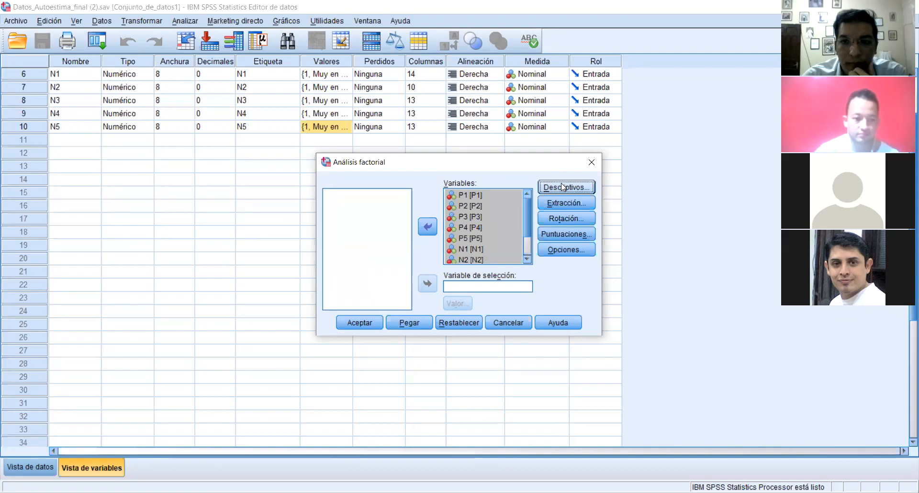
click(563, 186)
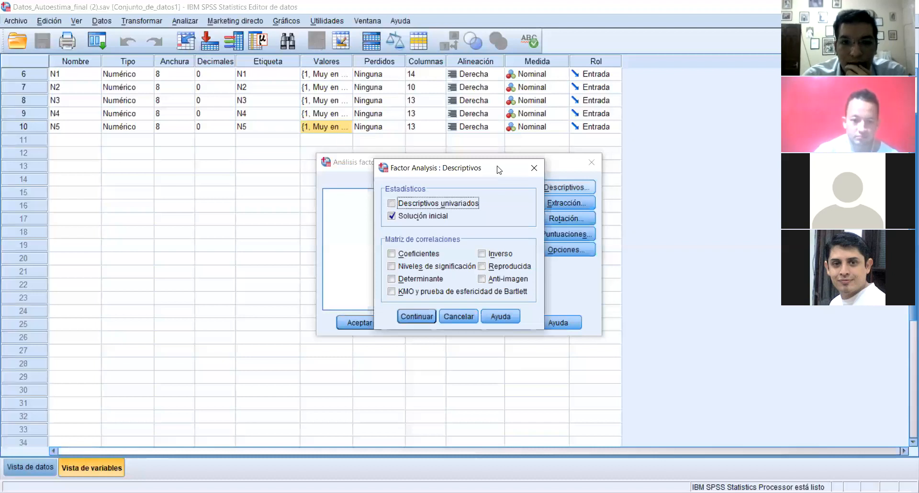
drag(498, 169, 464, 140)
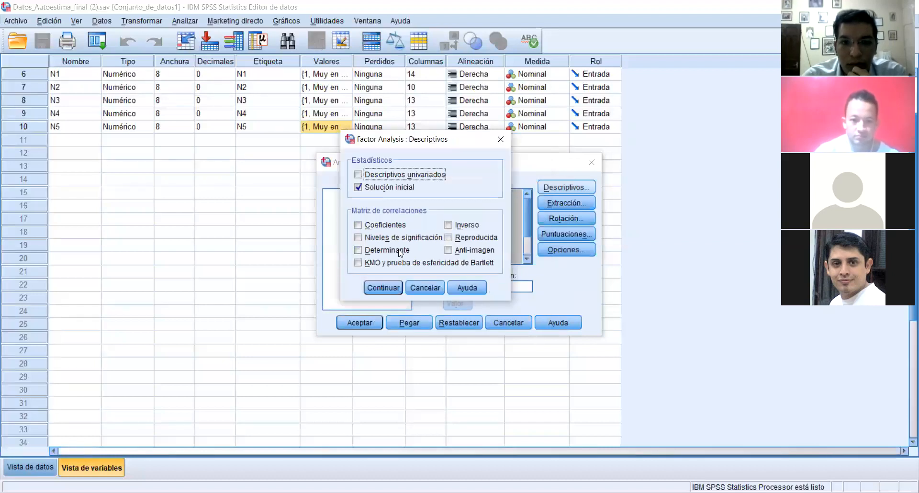
click(360, 263)
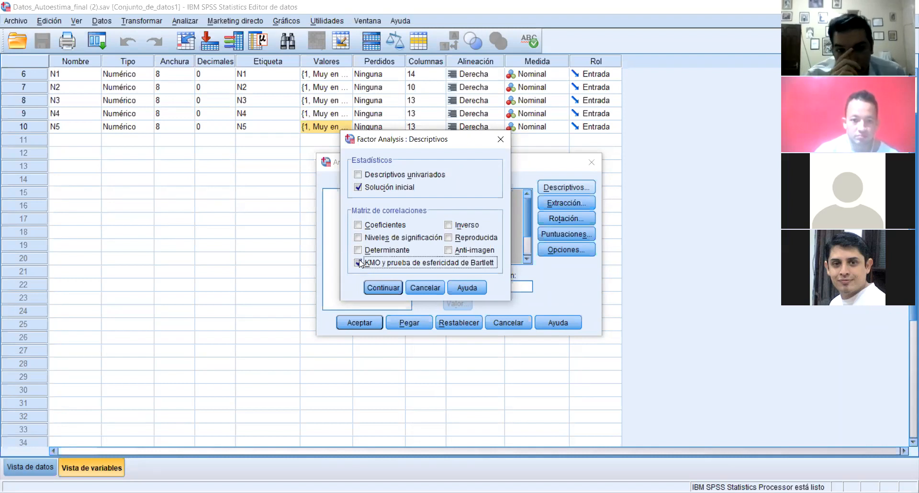
click(381, 287)
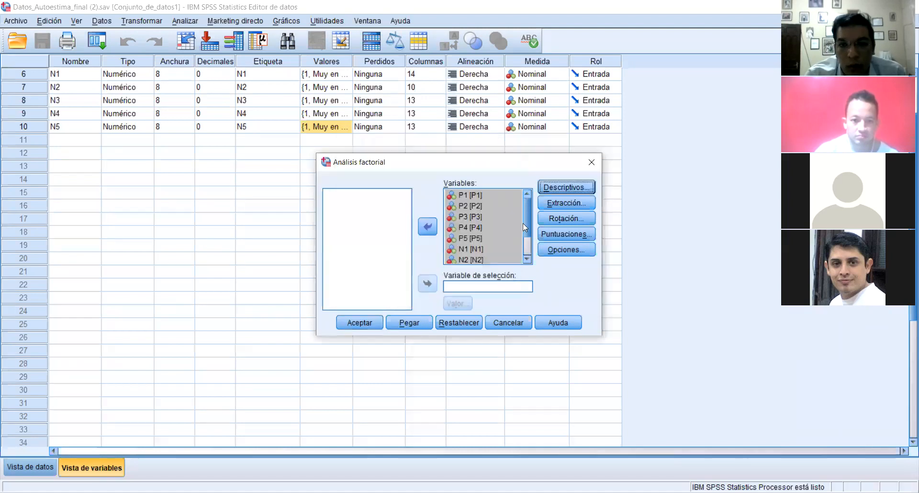
Set extraction to principal components on the correlation matrix, eigenvalues greater than 1, displaying the unrotated factor solution and the scree plot.
click(555, 205)
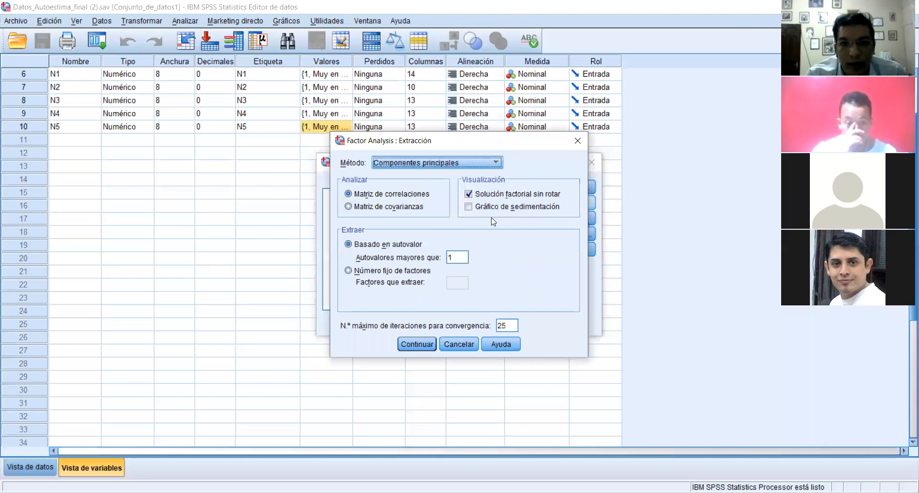
click(470, 210)
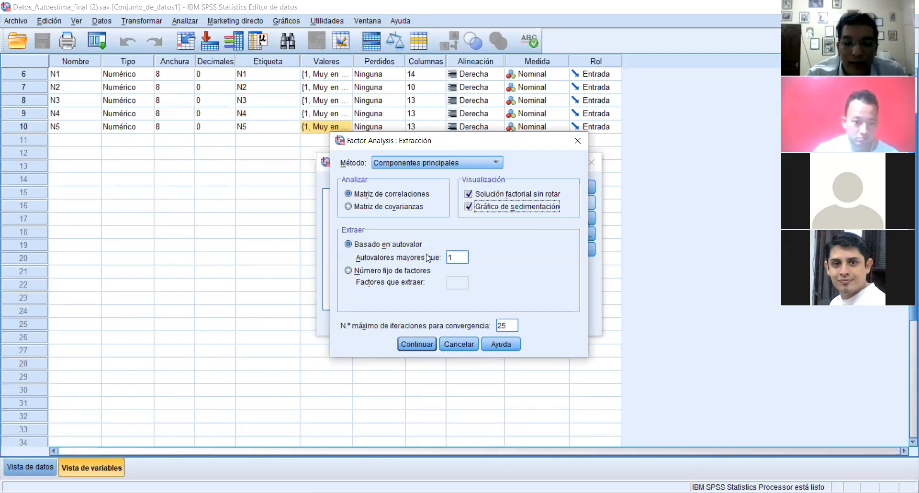
double_click(450, 258)
key(BackSpace)
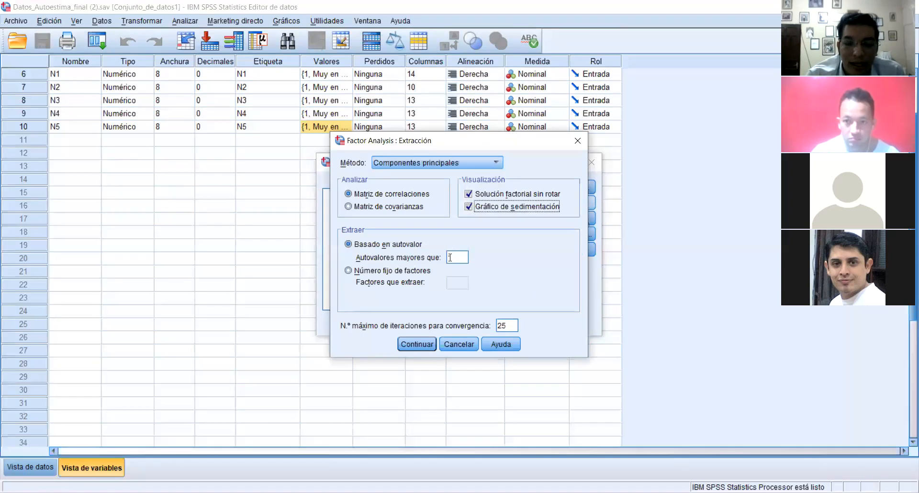
text(1)
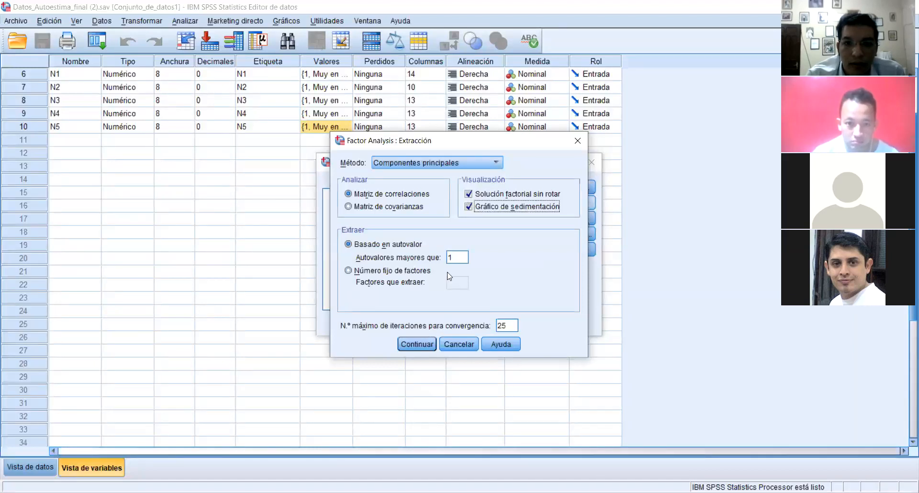
click(470, 196)
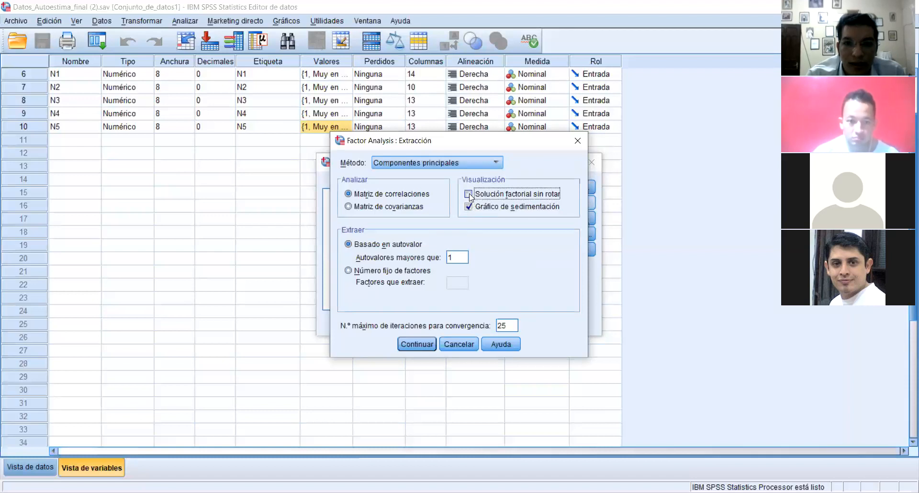
click(470, 197)
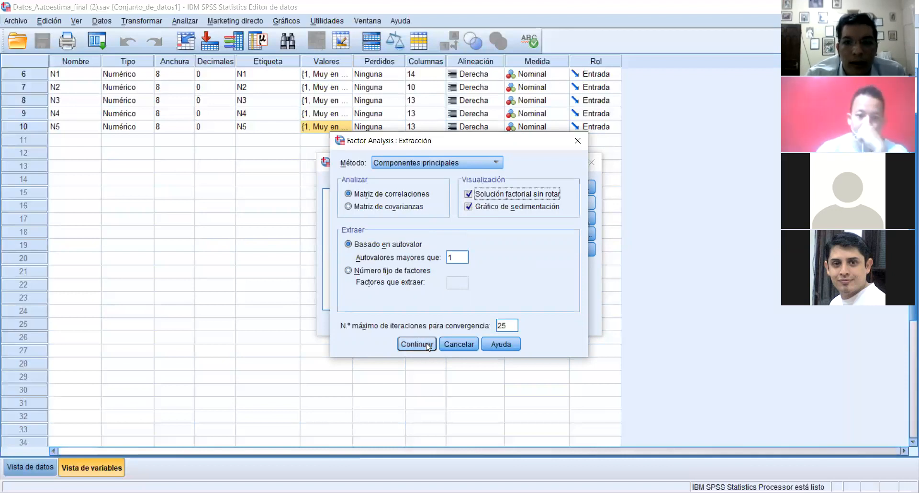
key(Return)
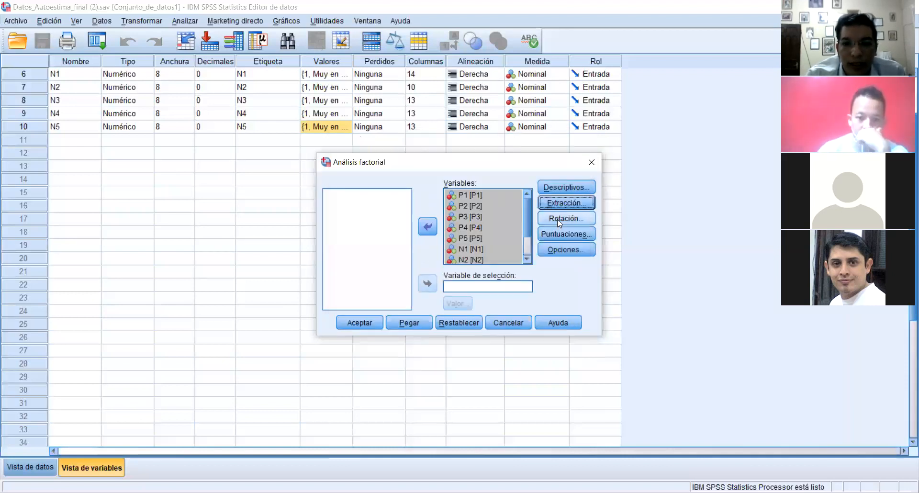
Choose Varimax rotation for the factor analysis, displaying the rotated solution and the loading plots.
click(557, 219)
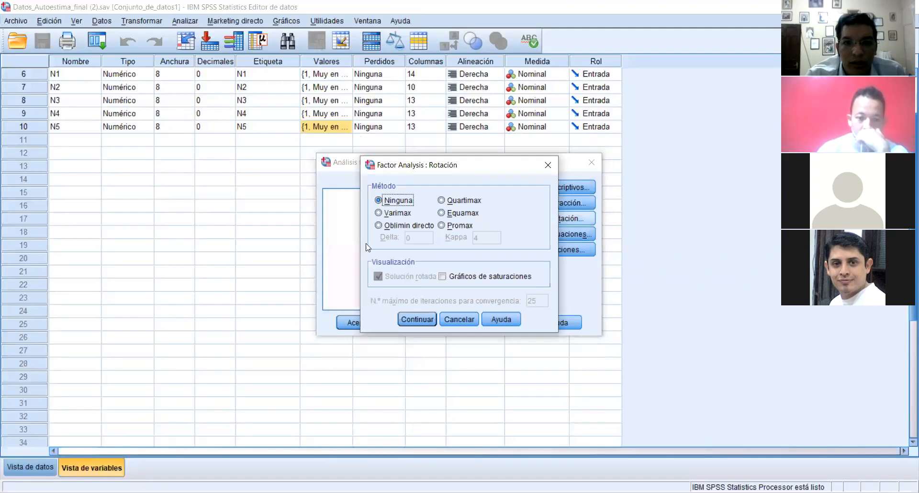
click(386, 213)
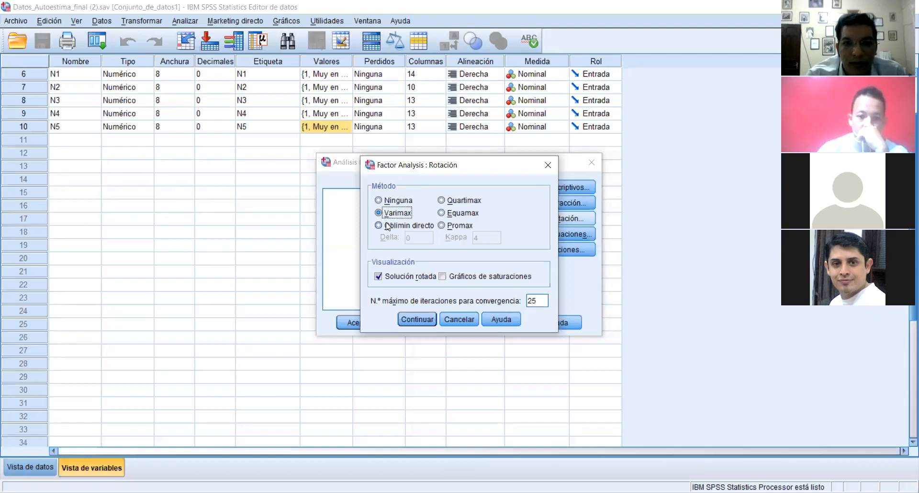
click(443, 278)
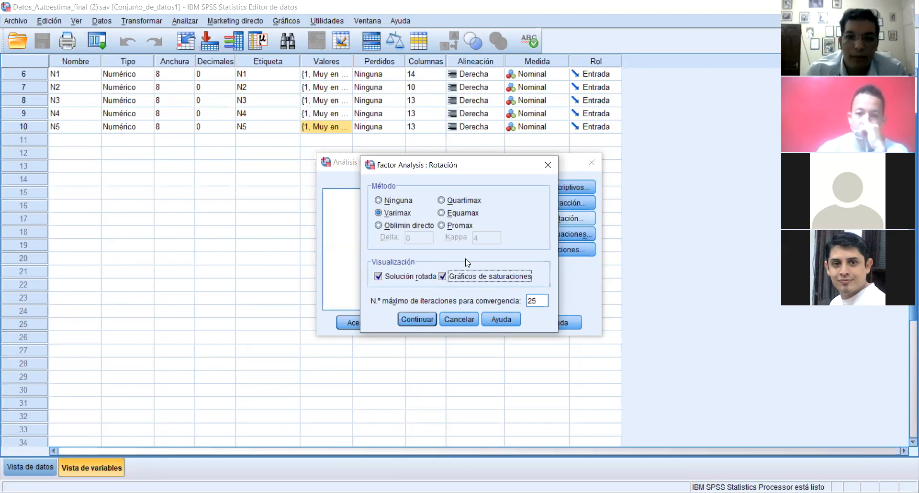
click(427, 320)
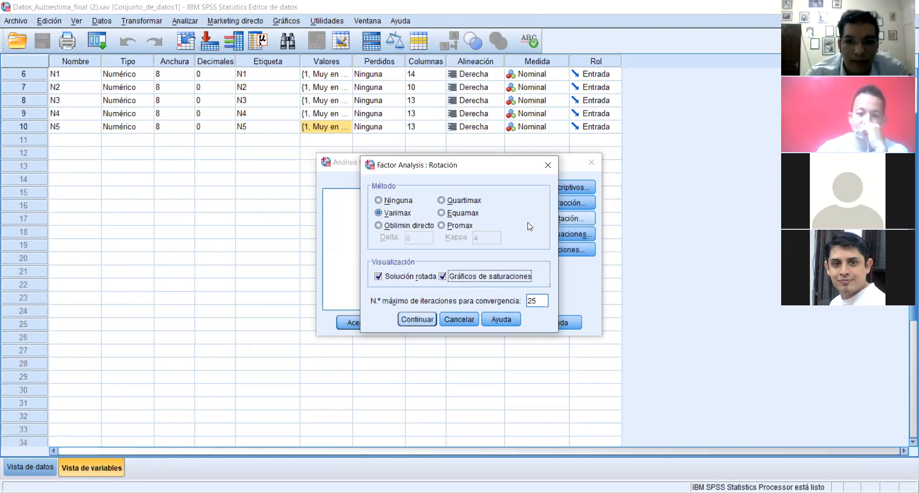
Review the factor analysis extraction settings and the options for missing values and coefficient display.
click(552, 250)
click(537, 166)
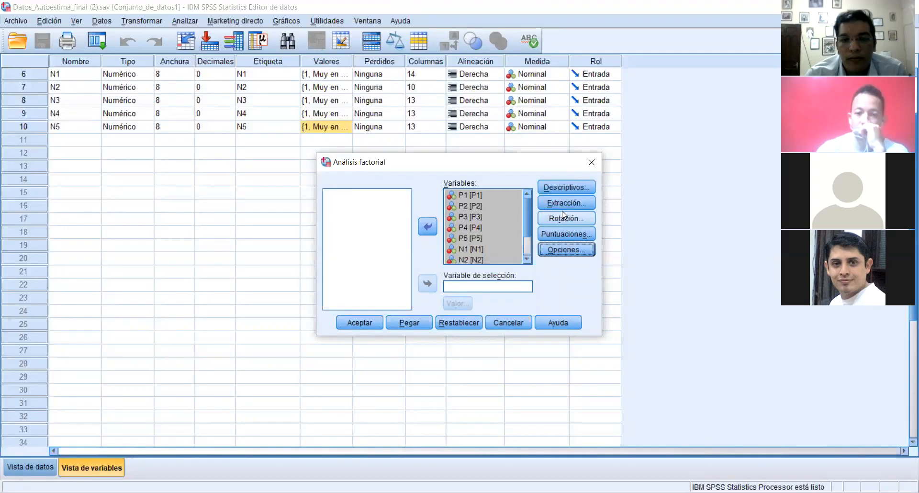
click(564, 204)
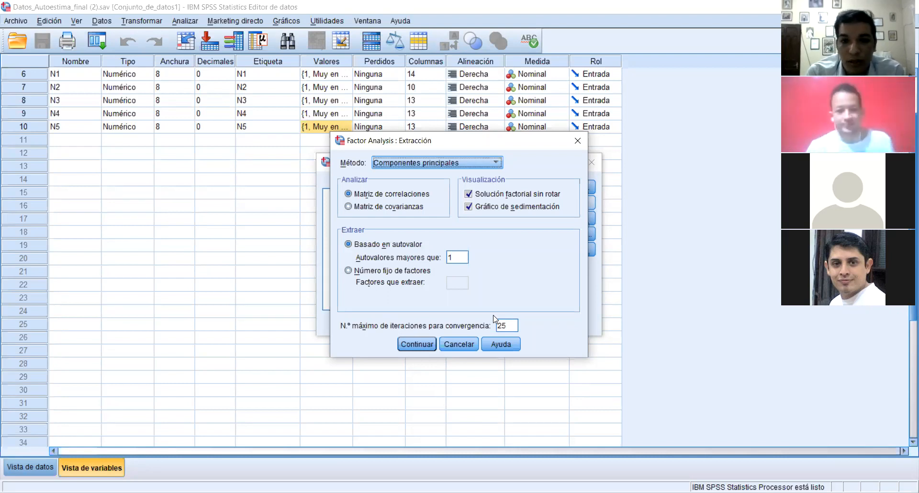
click(424, 344)
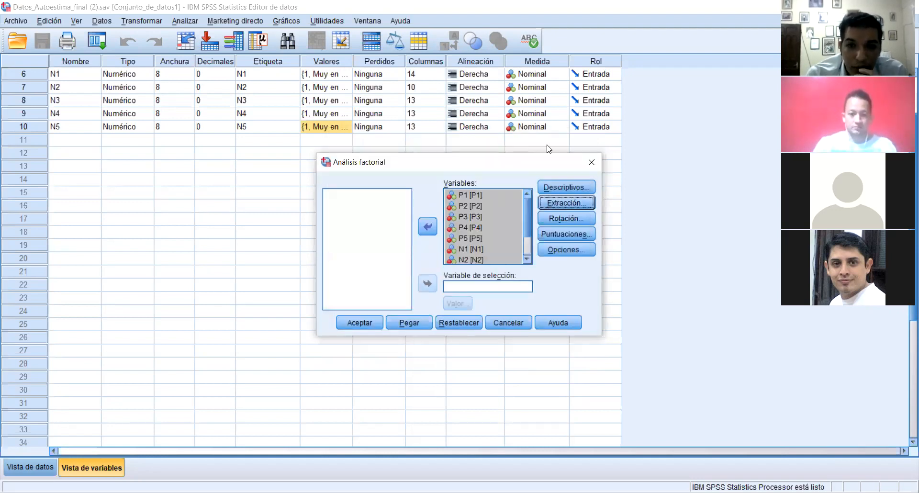
click(559, 251)
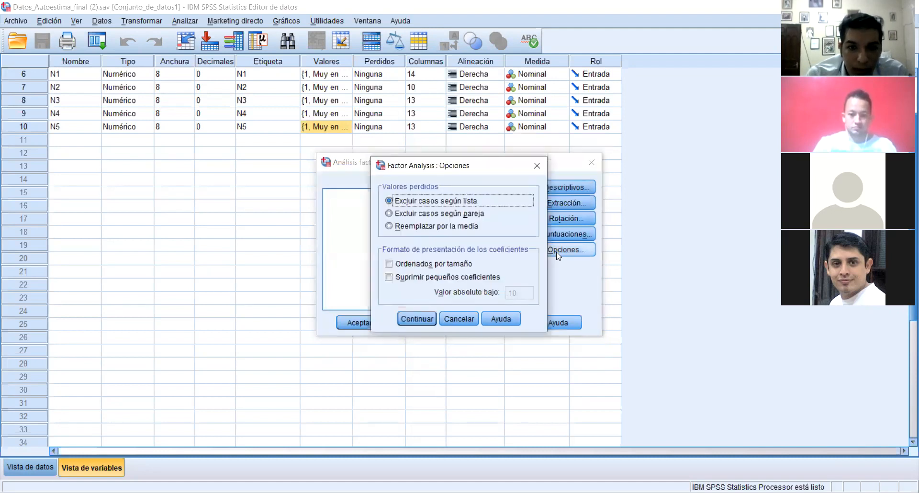
click(540, 164)
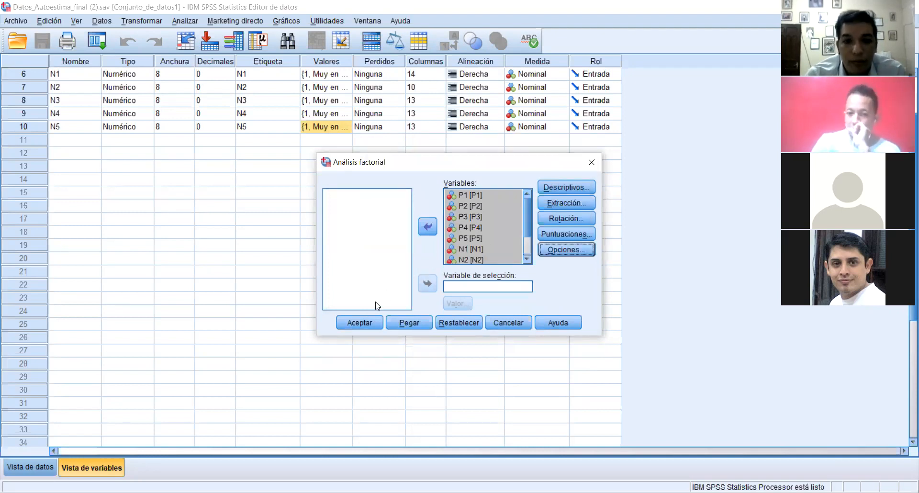
Run the factor analysis and locate the start of its results, at the FACTOR syntax, in the output viewer.
click(365, 323)
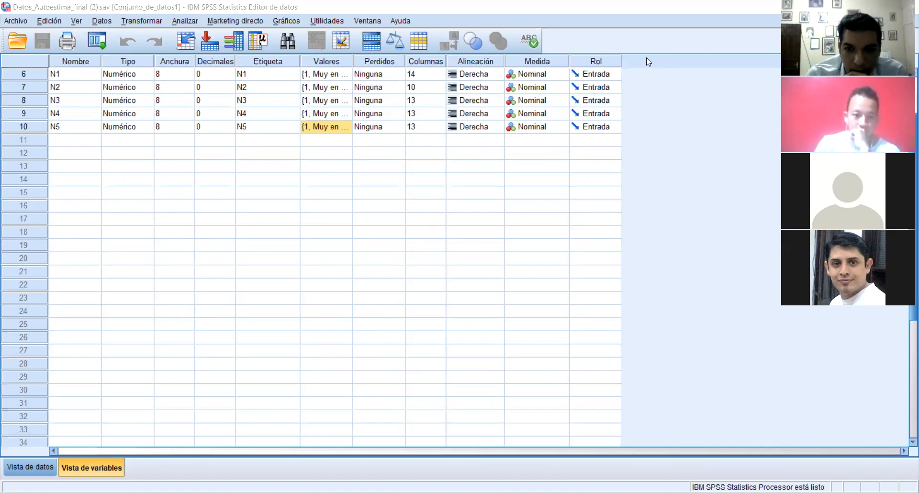
click(700, 410)
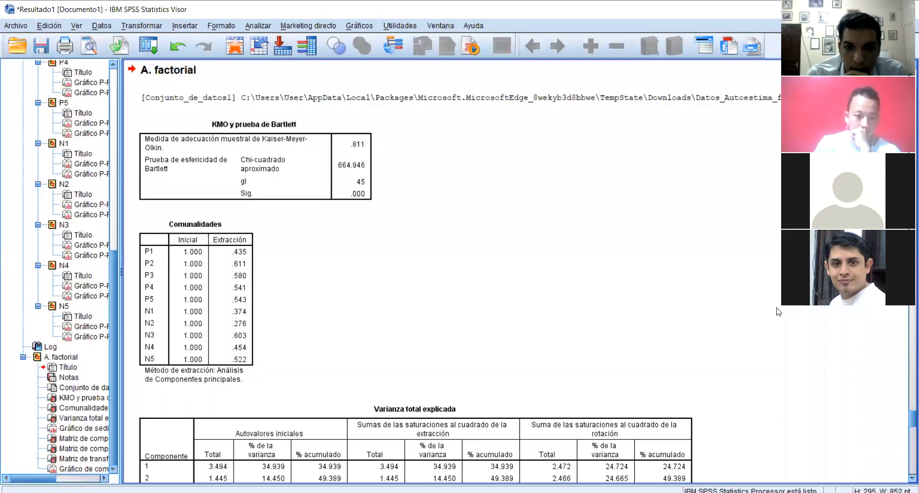
click(737, 272)
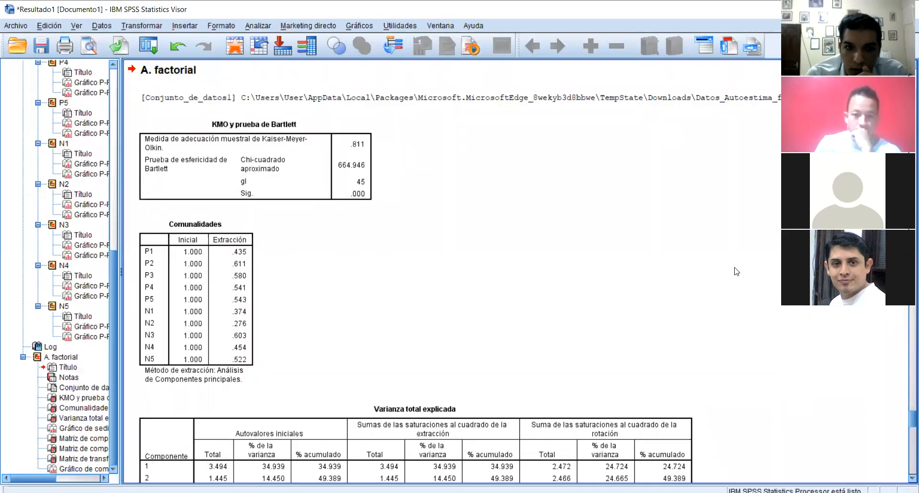
key(Up)
key(Up)
key(Down)
key(Up)
scroll(737, 272, up, 1)
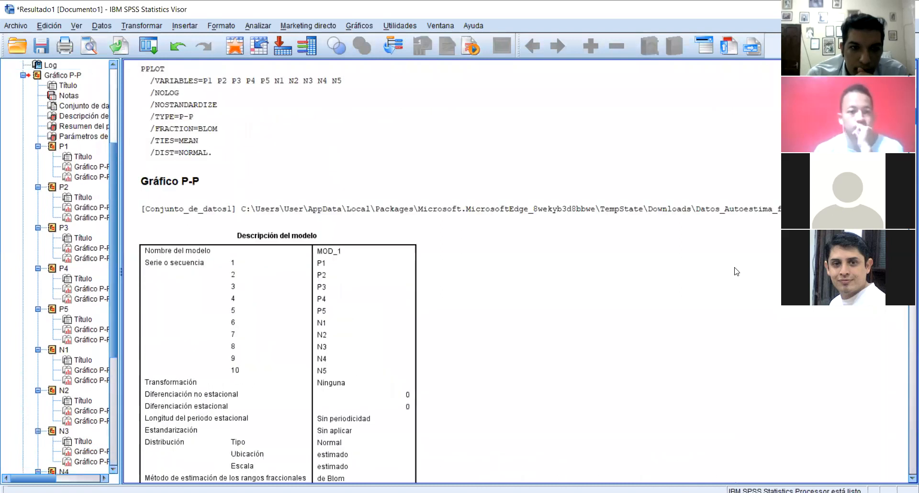
scroll(737, 271, down, 2)
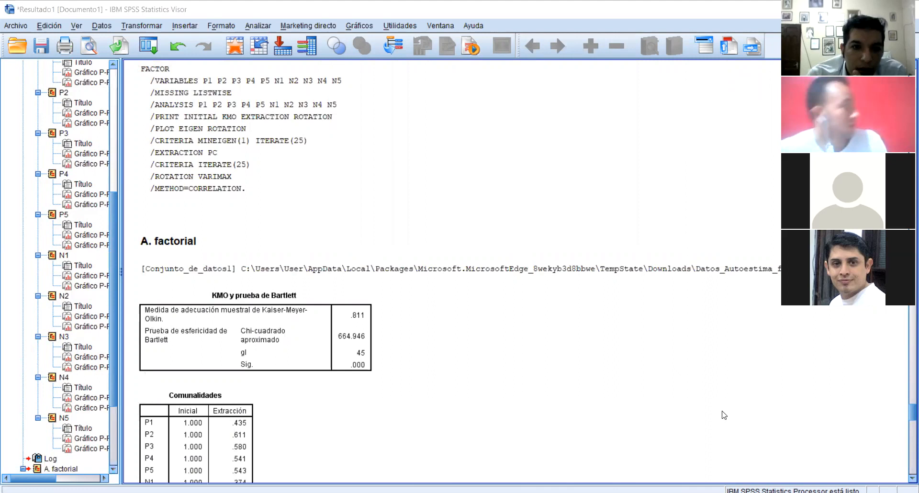
Examine the KMO and Bartlett's test table and the communalities of the ten items.
click(319, 369)
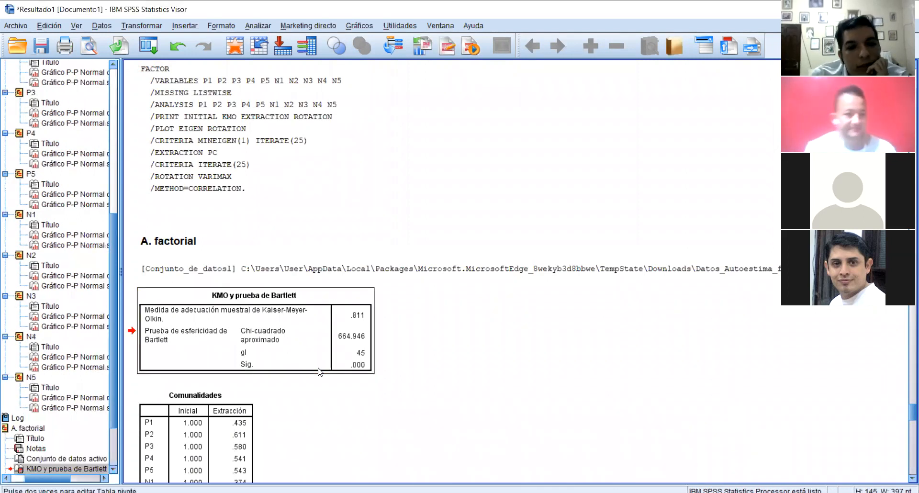
scroll(320, 371, down, 6)
scroll(319, 371, up, 2)
scroll(319, 372, up, 8)
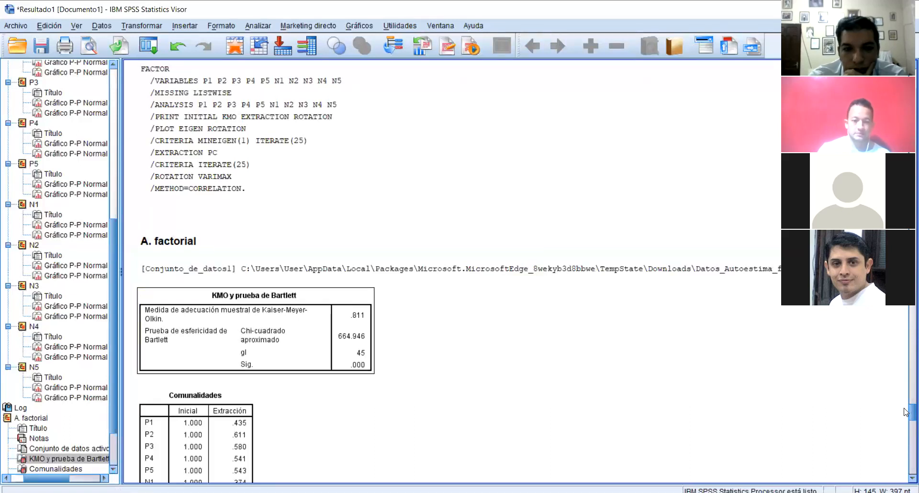
scroll(906, 413, down, 3)
scroll(906, 415, down, 2)
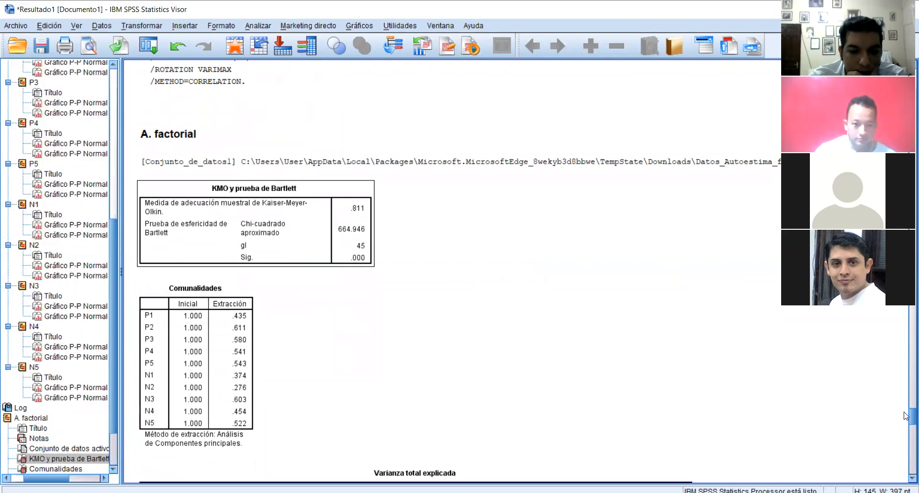
scroll(907, 416, down, 3)
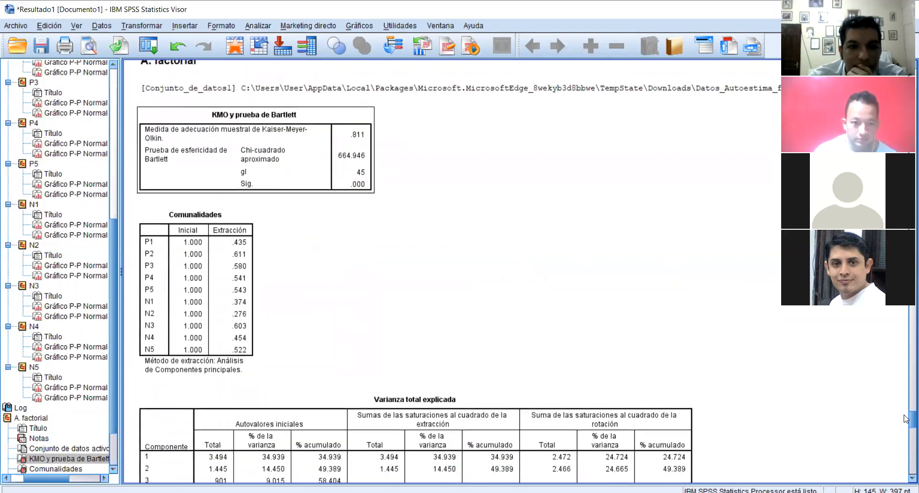
click(197, 236)
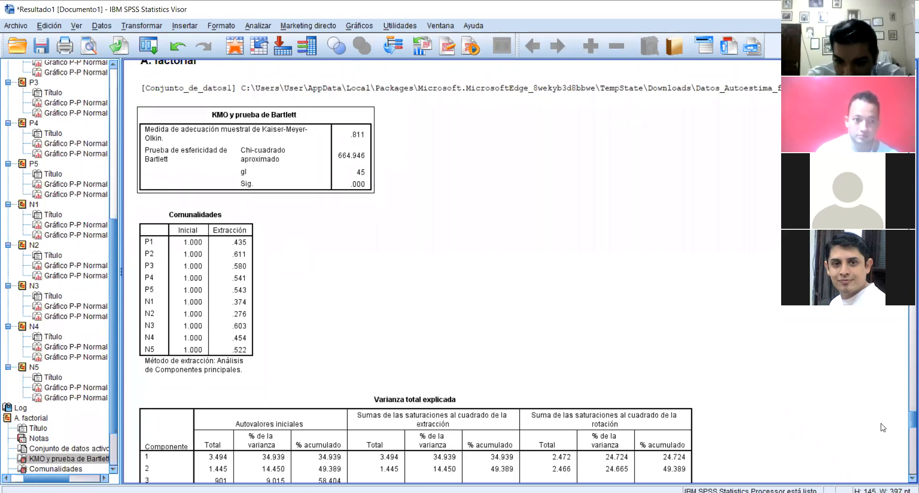
Examine the eigenvalues and cumulative percentages in the total variance explained table, along with the scree plot.
drag(907, 422, 906, 425)
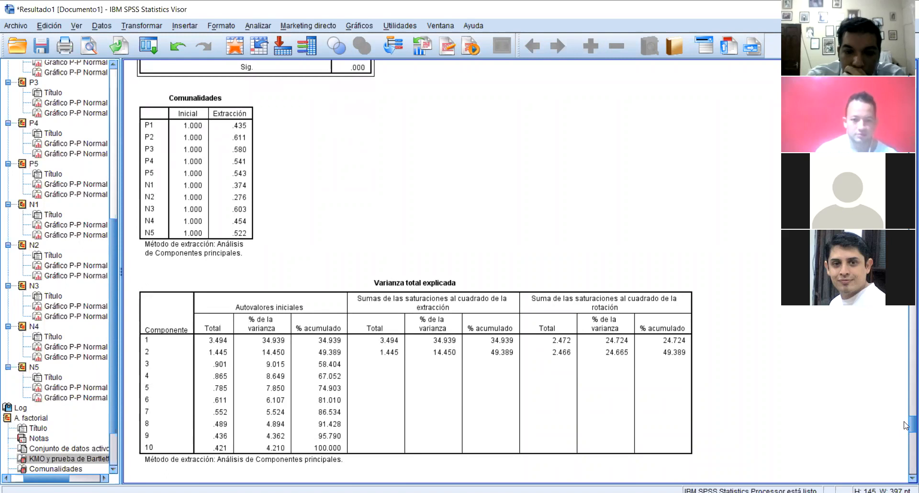
click(178, 346)
click(494, 357)
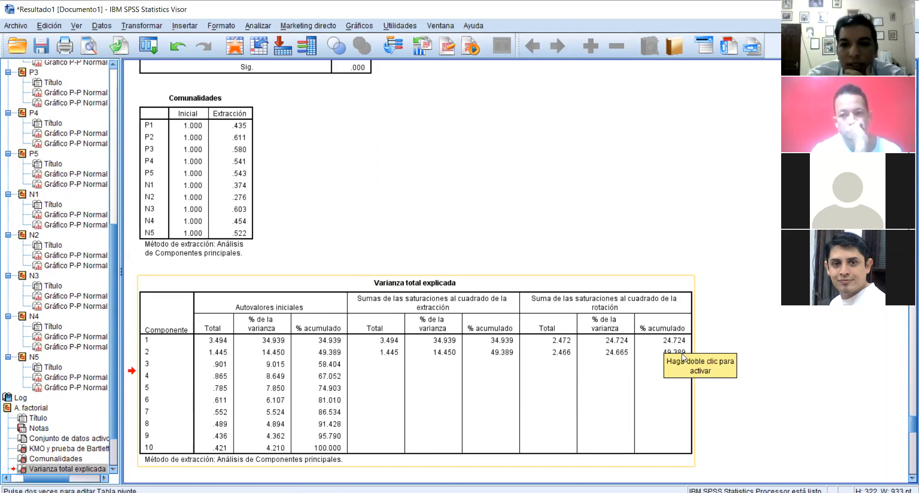
click(659, 348)
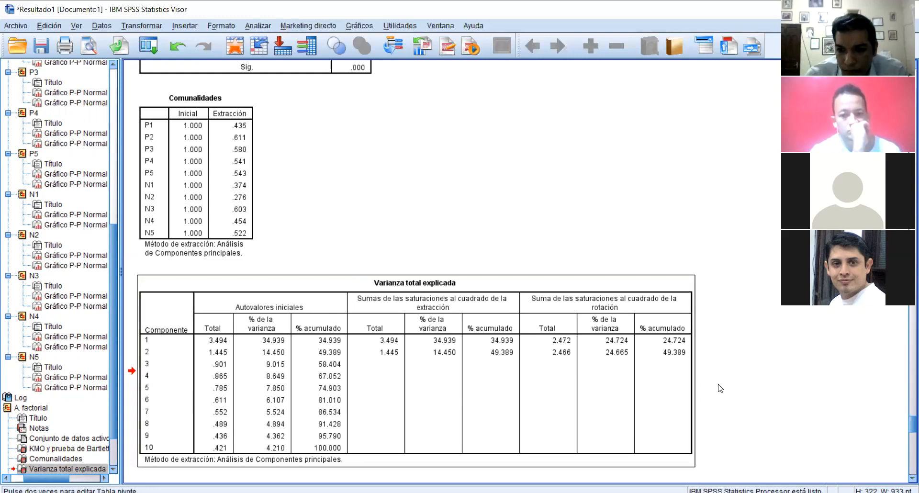
drag(906, 422, 906, 436)
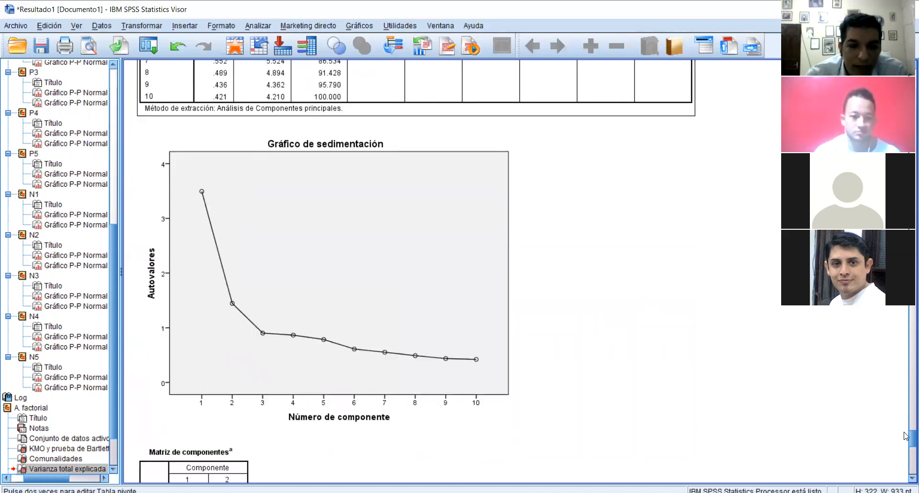
click(375, 325)
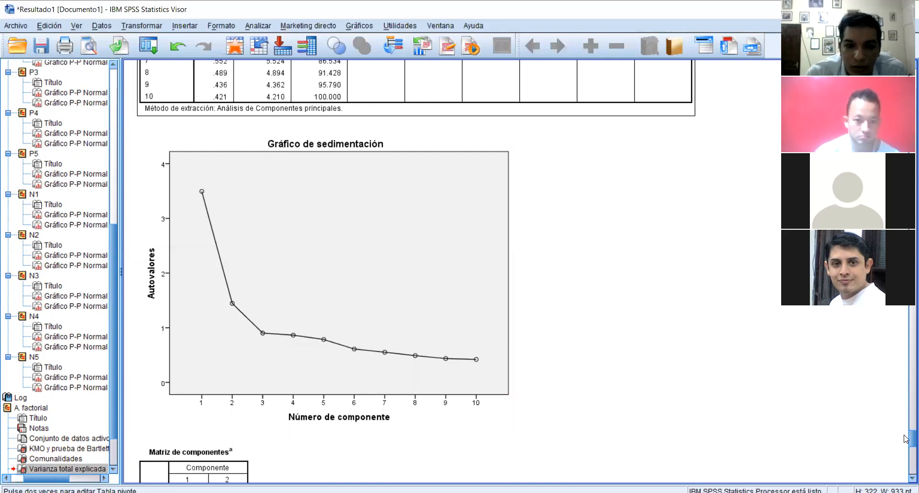
Examine the loadings of the ten items in the unrotated component matrix below the scree plot.
scroll(905, 438, down, 3)
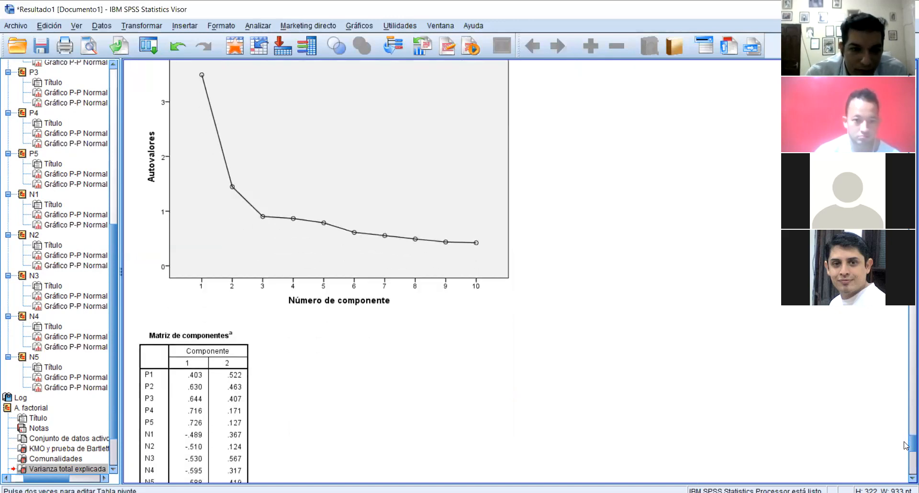
scroll(905, 445, down, 2)
scroll(906, 447, down, 3)
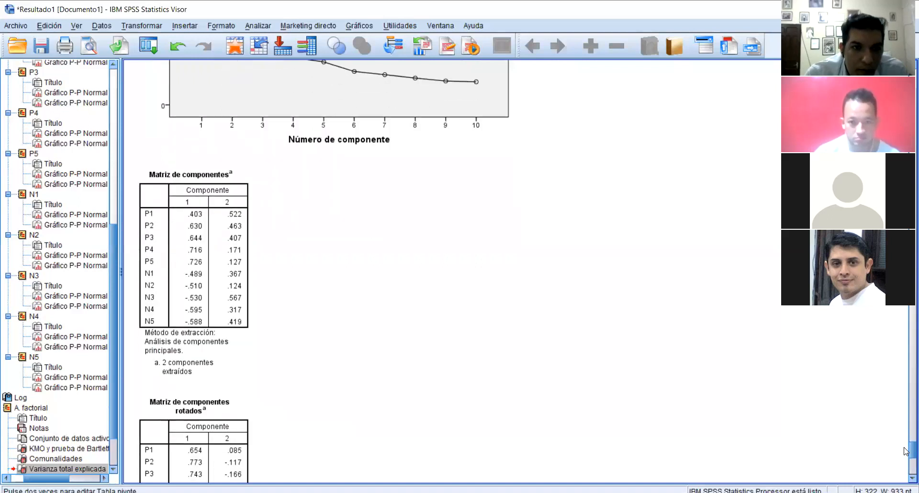
scroll(906, 451, down, 1)
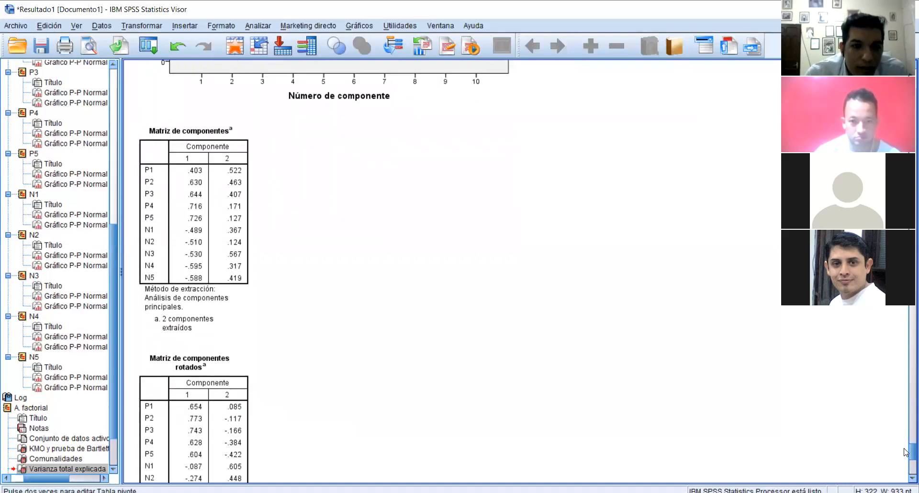
scroll(907, 452, down, 1)
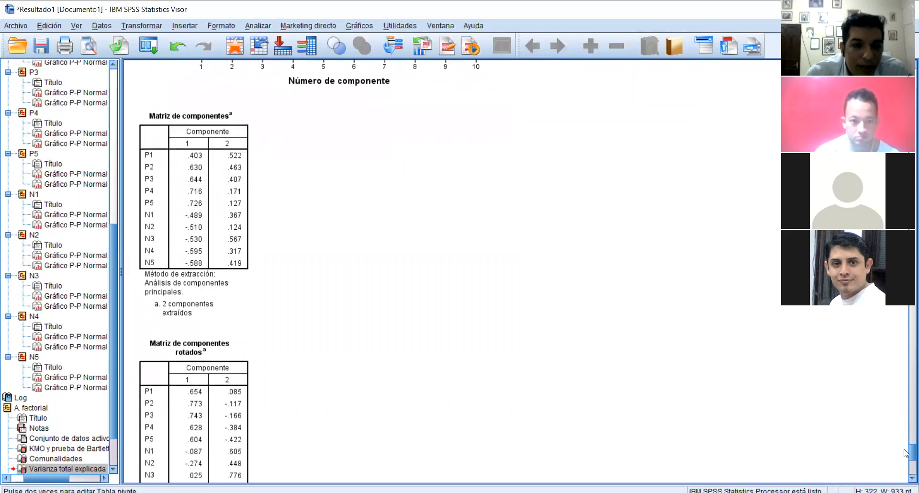
Examine the item loadings in the rotated component matrix and the grouping of P and N items in the rotated-space component plot.
scroll(906, 453, down, 4)
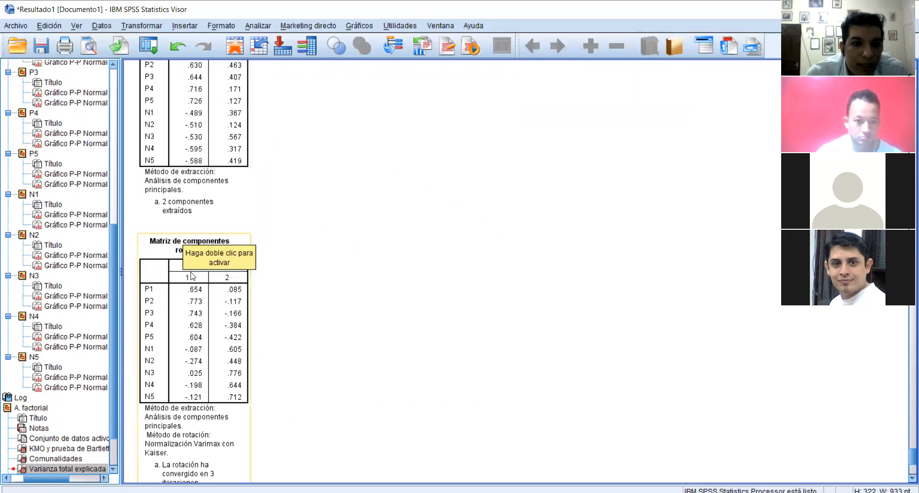
click(198, 295)
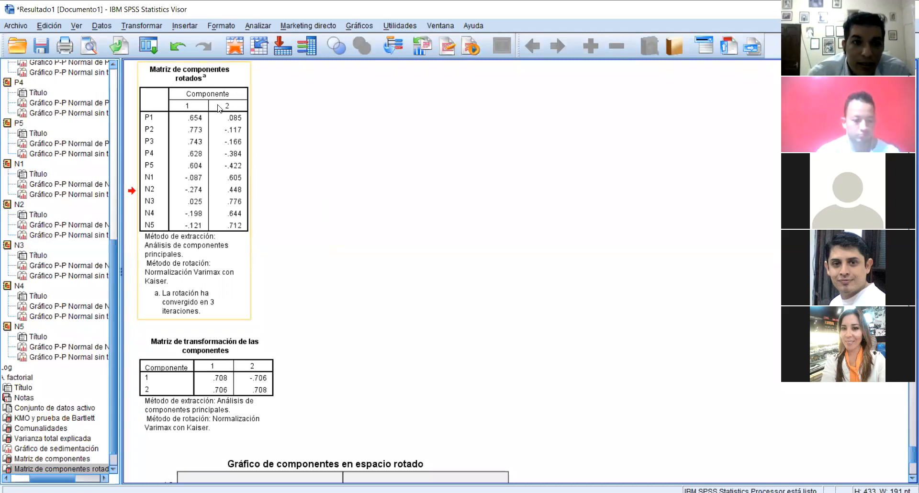
click(192, 118)
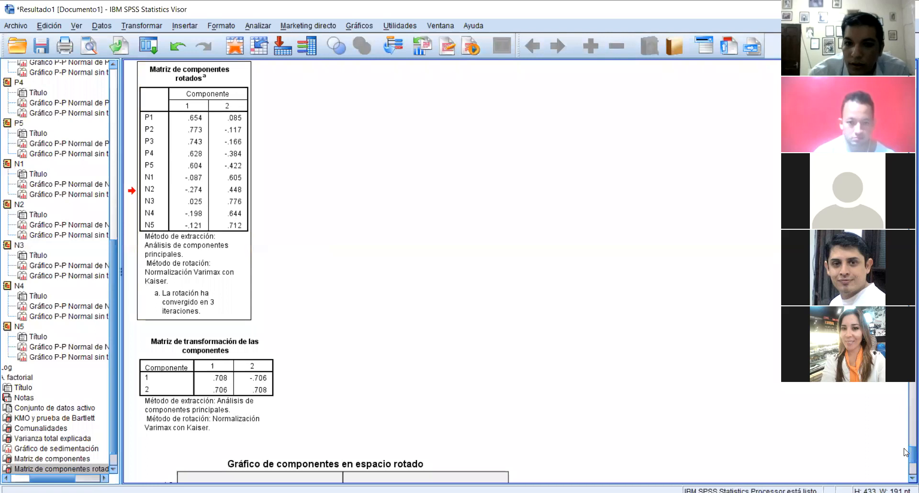
scroll(905, 452, down, 10)
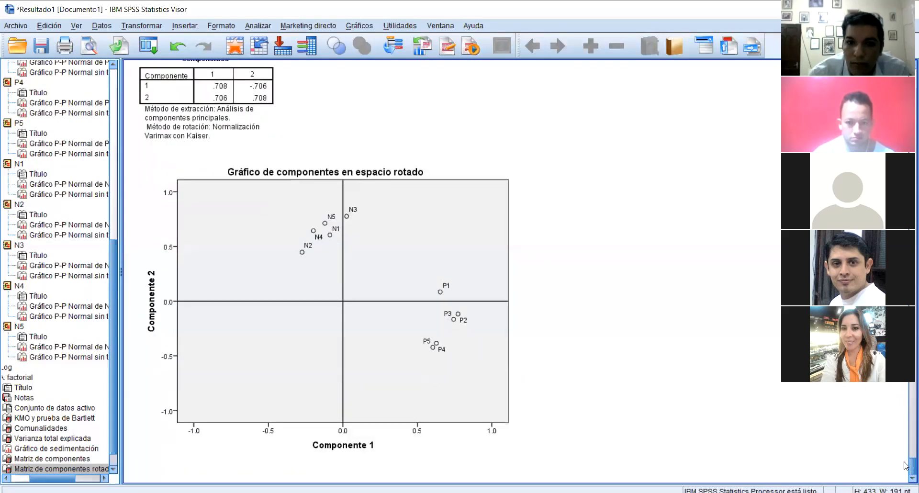
click(389, 238)
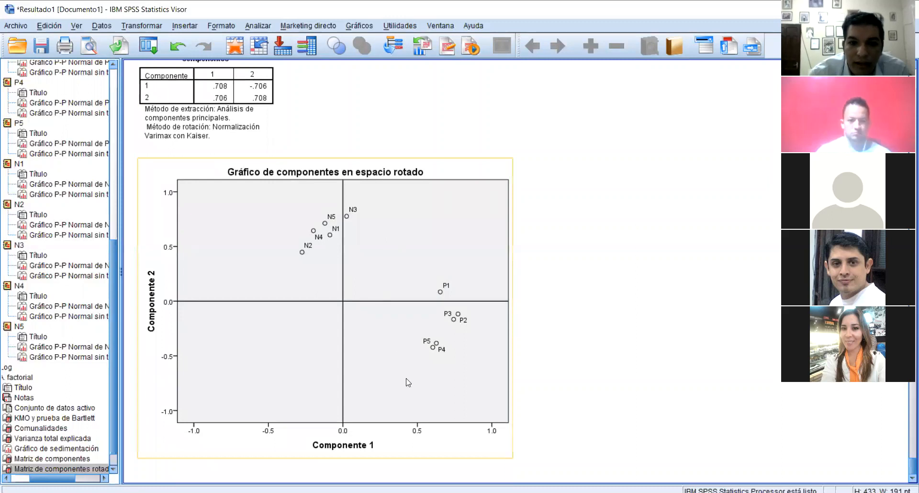